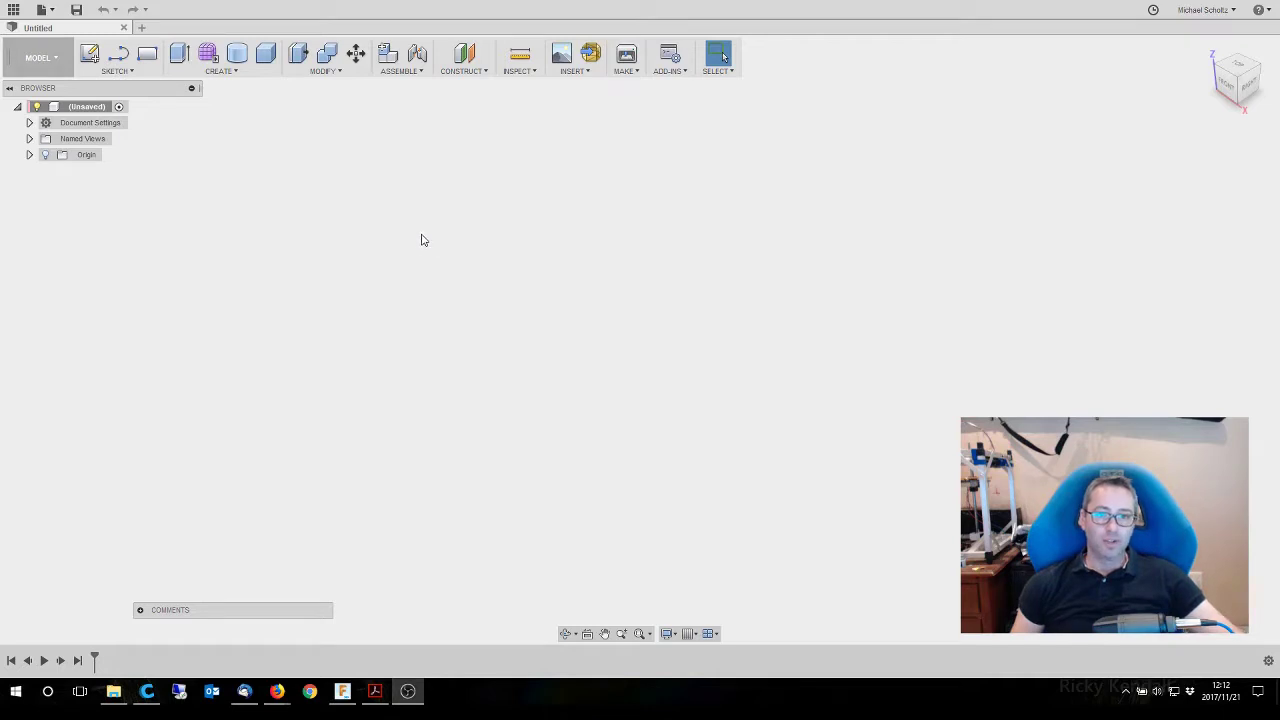
Start a sketch on the vertical YZ plane and place a center rectangle's midpoint on the origin
left_click(89, 54)
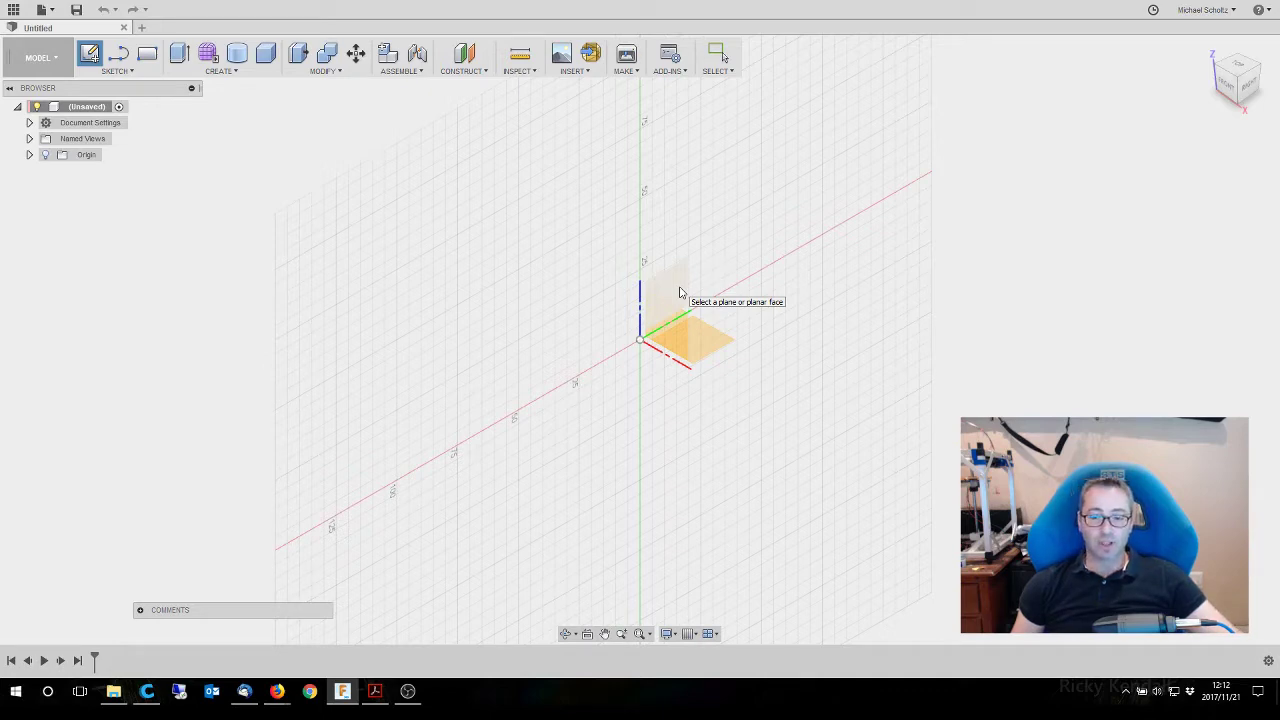
left_click(679, 292)
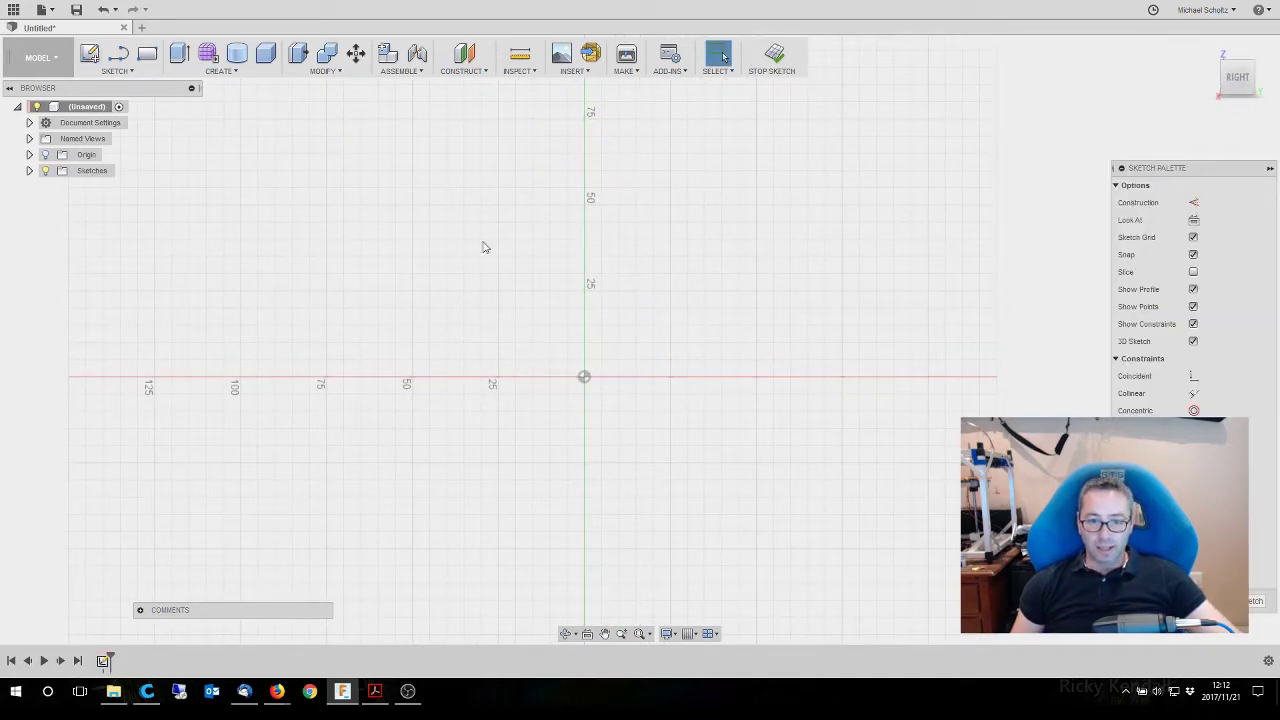
left_click(147, 53)
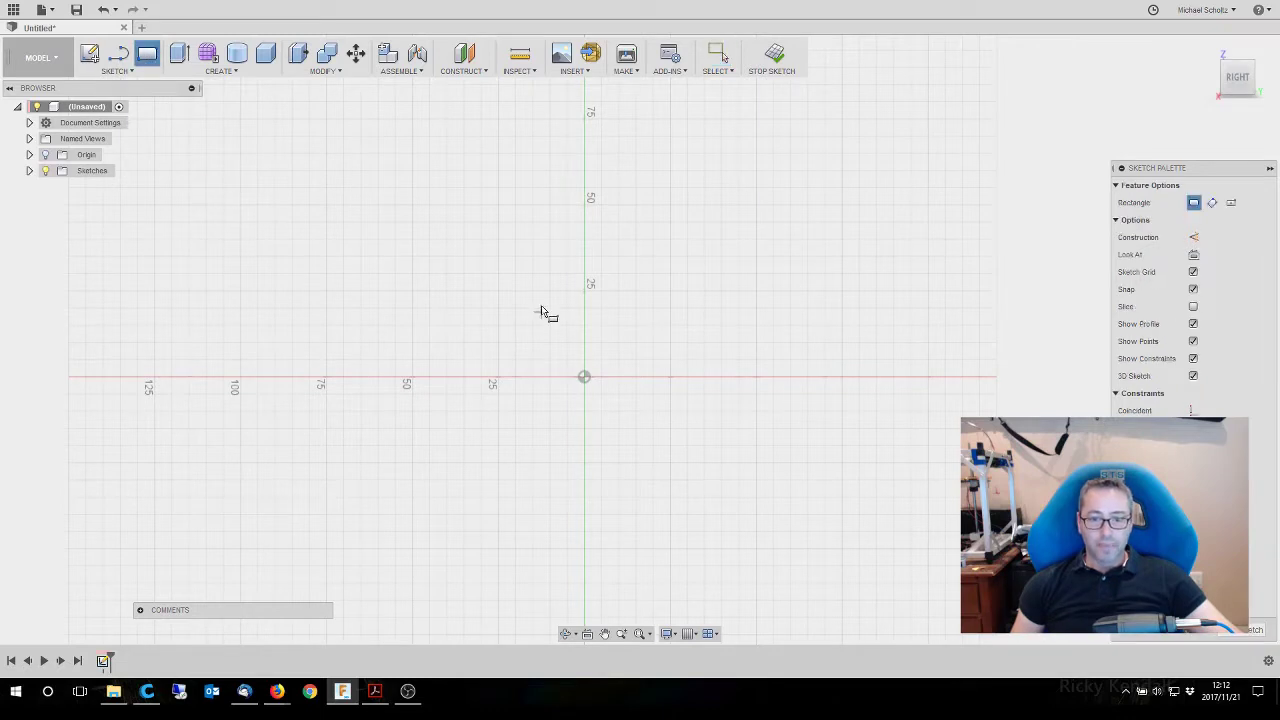
left_click(116, 71)
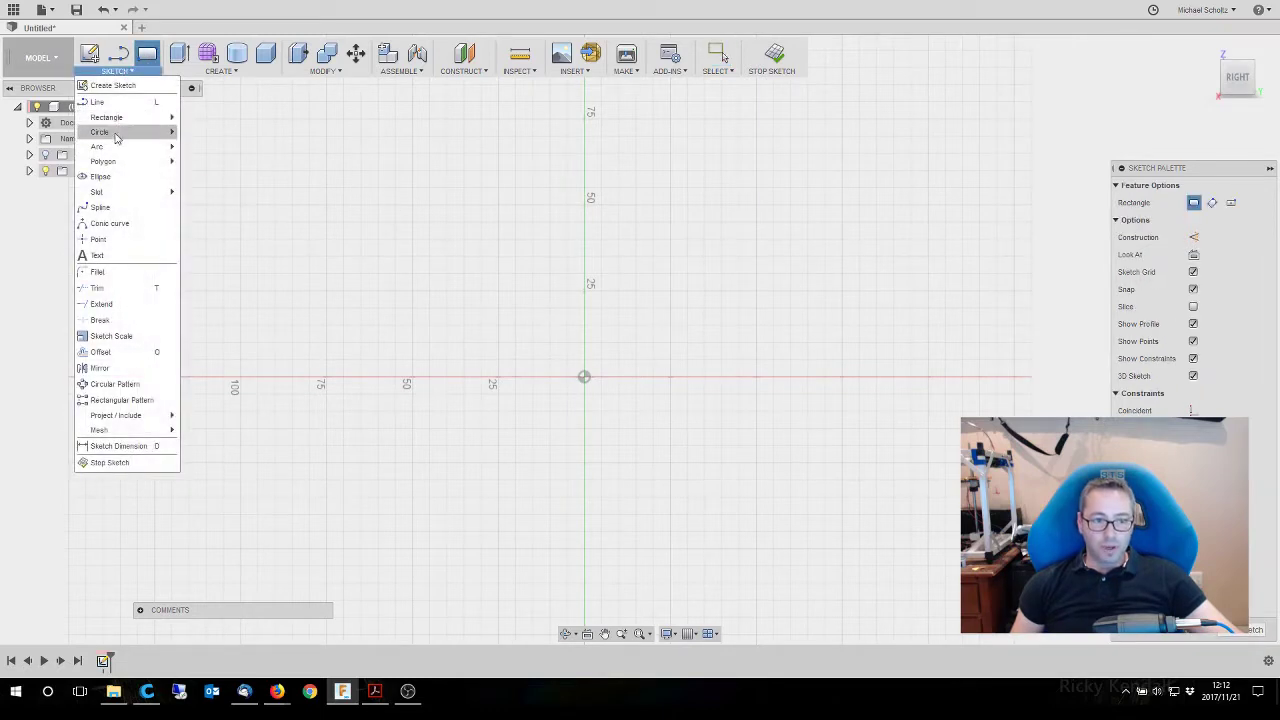
mouse_move(118, 123)
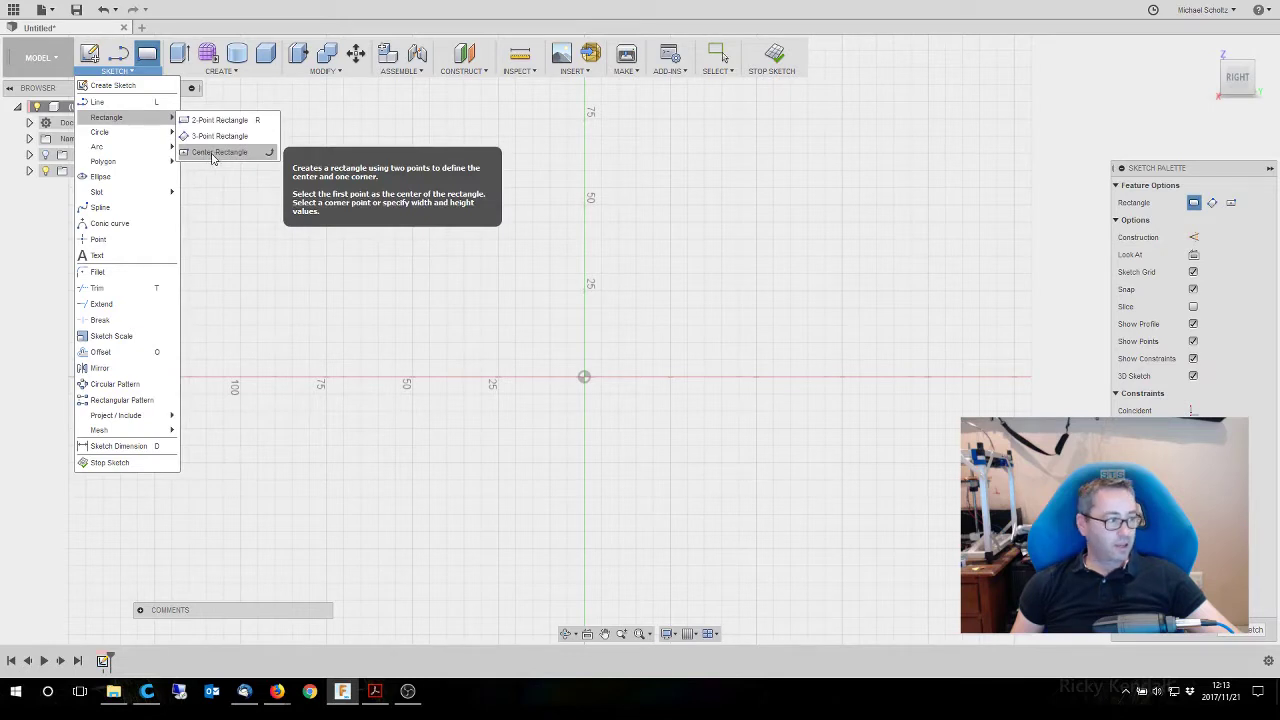
left_click(212, 155)
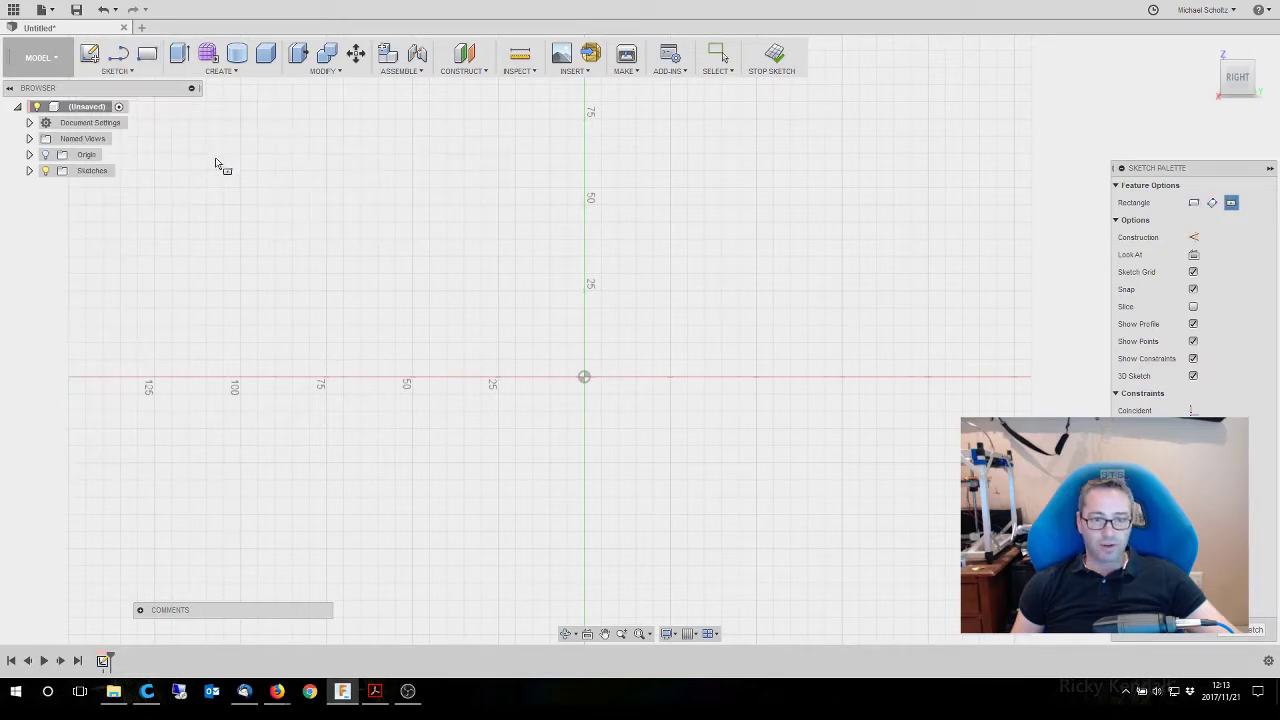
left_click(585, 378)
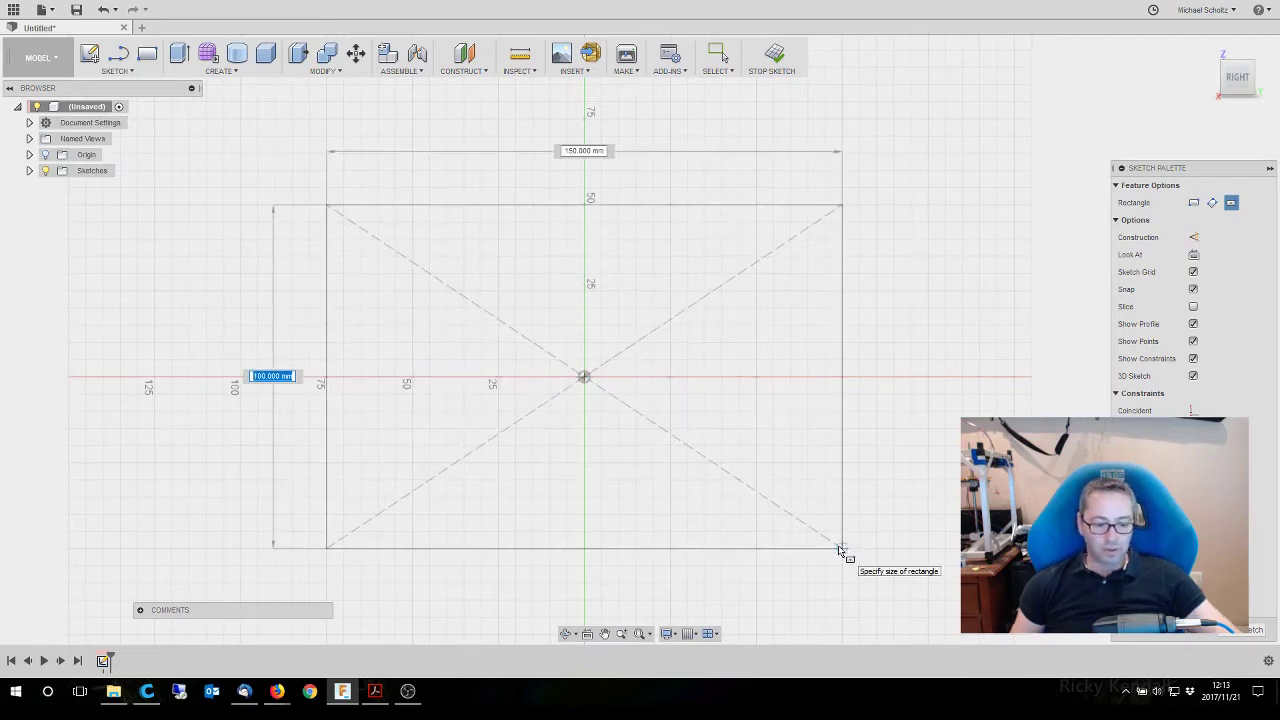
Size the YZ-plane rectangle to 100 mm high and 161.8 mm wide, and finish the sketch
type("100")
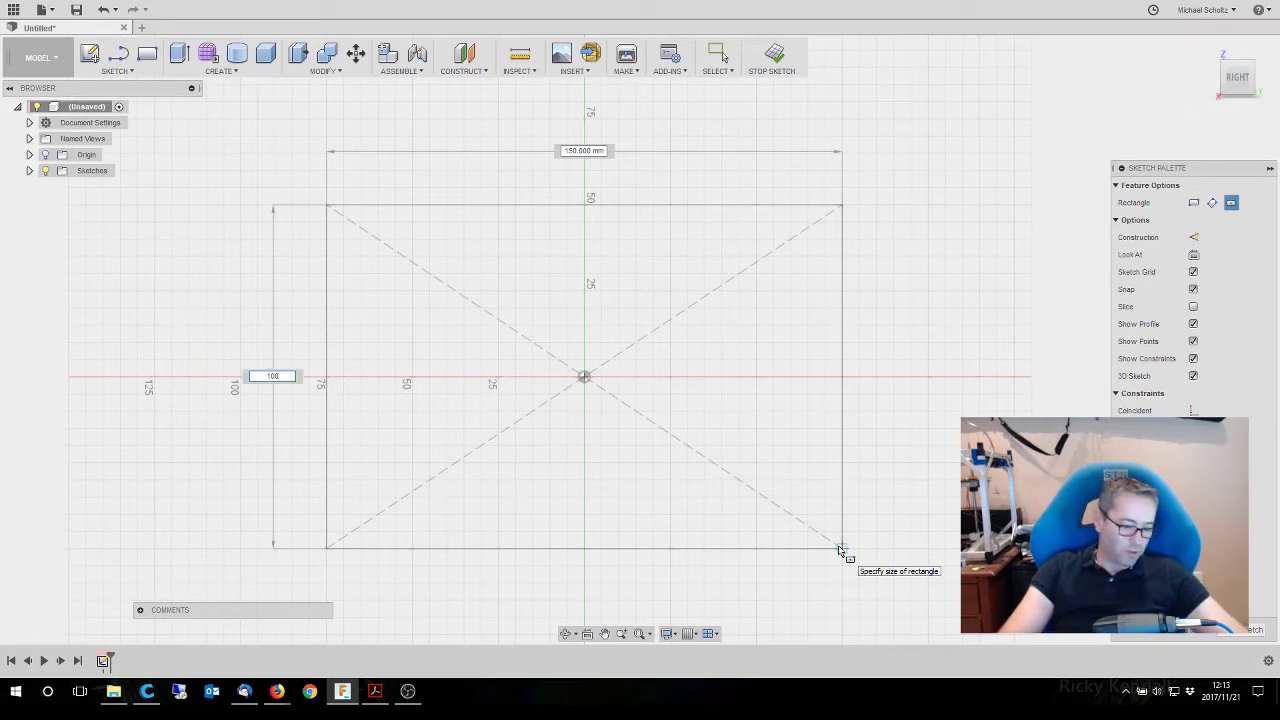
key("Tab")
type("1")
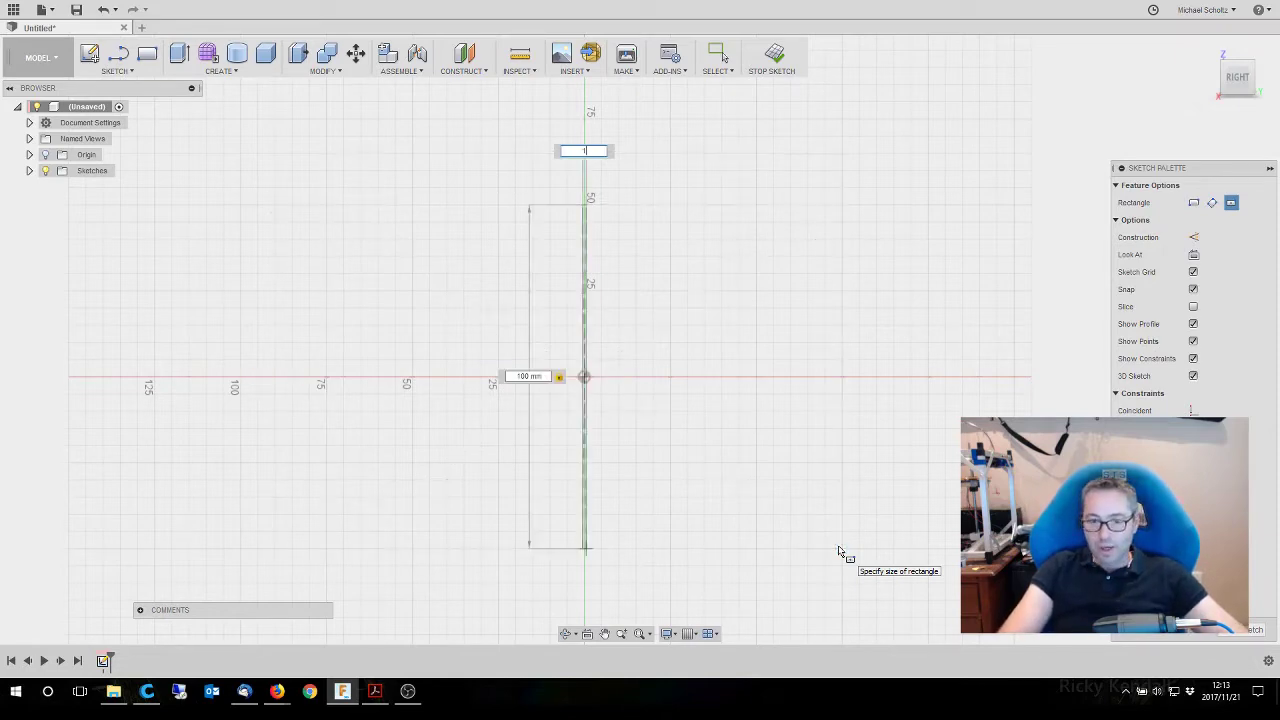
type("61")
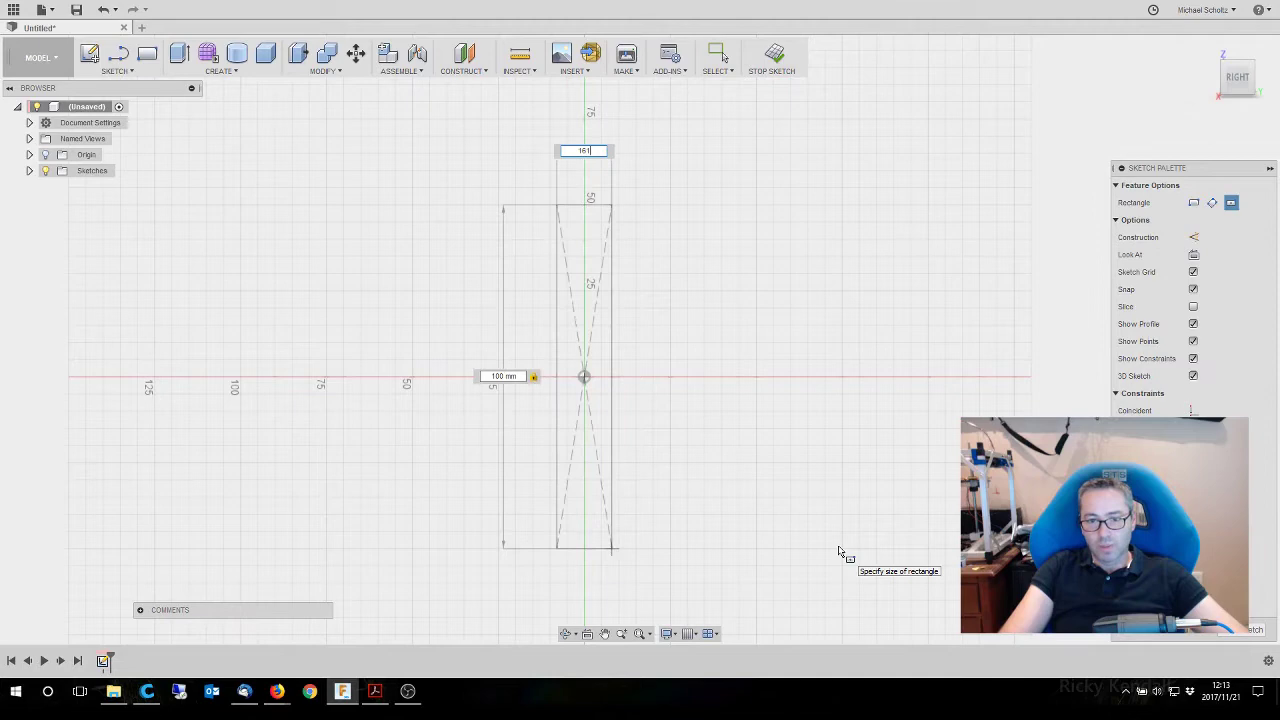
type(".8")
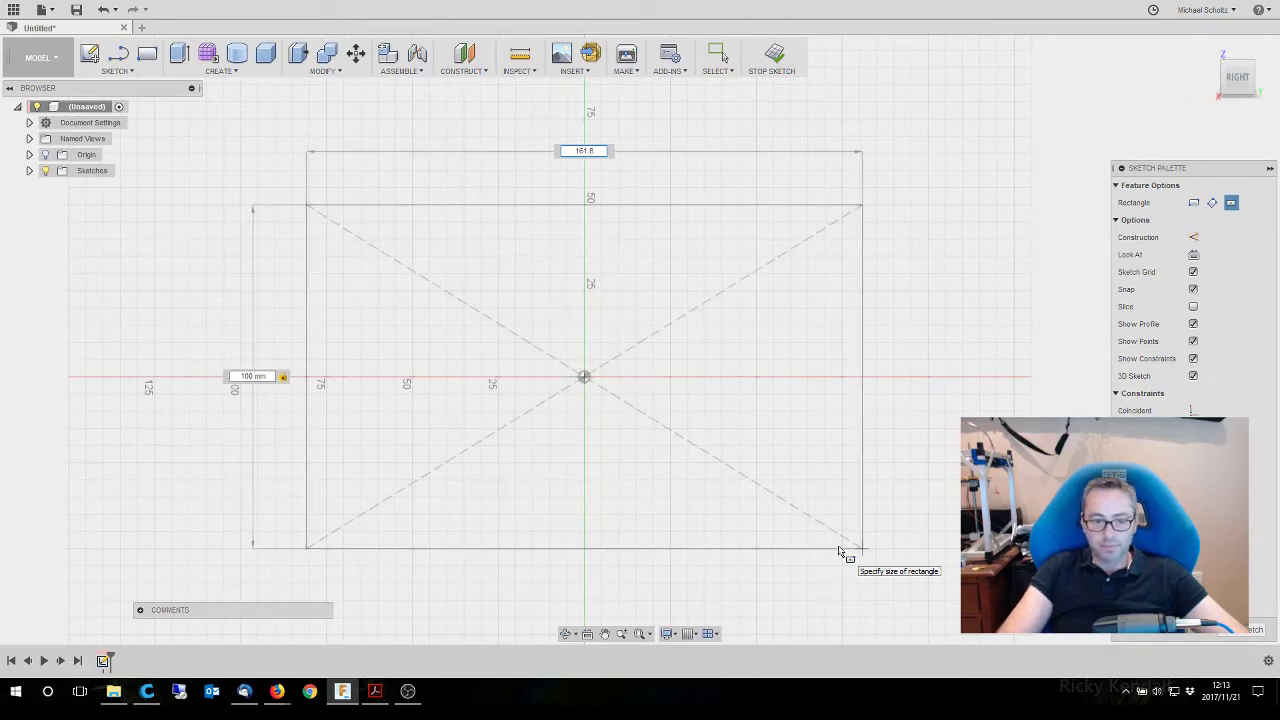
key("Return")
key("Escape")
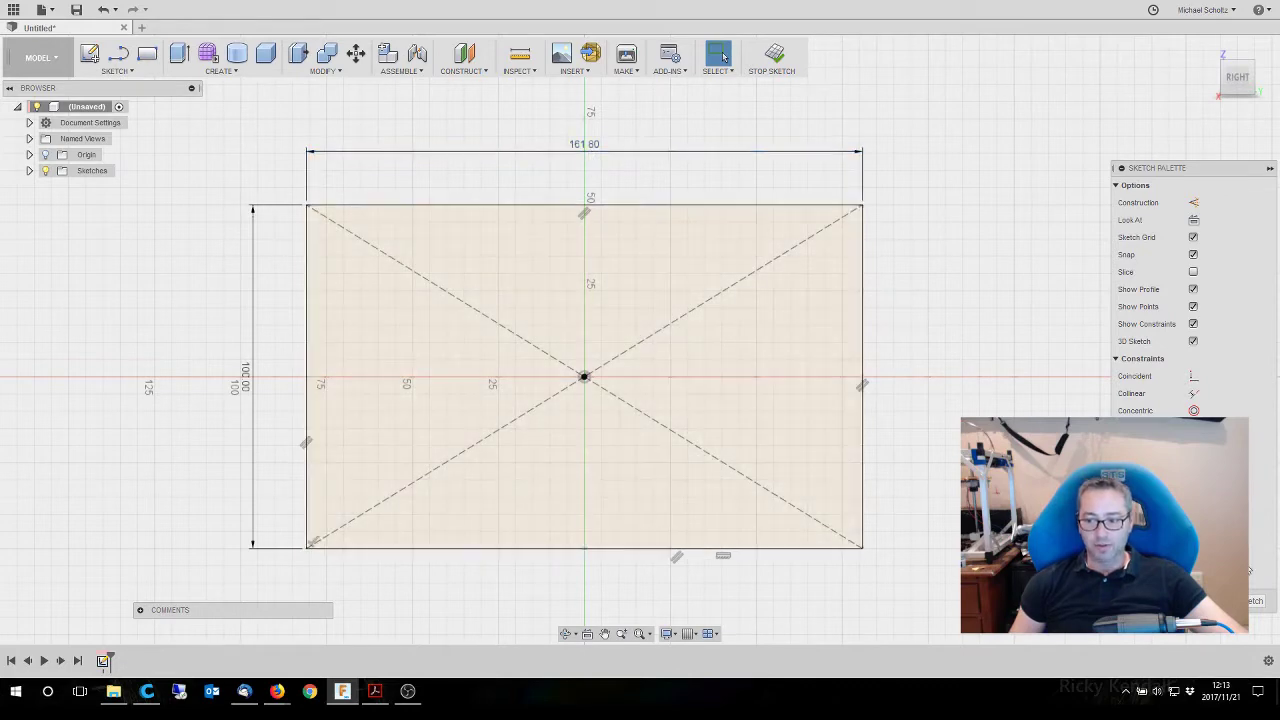
left_click(1240, 601)
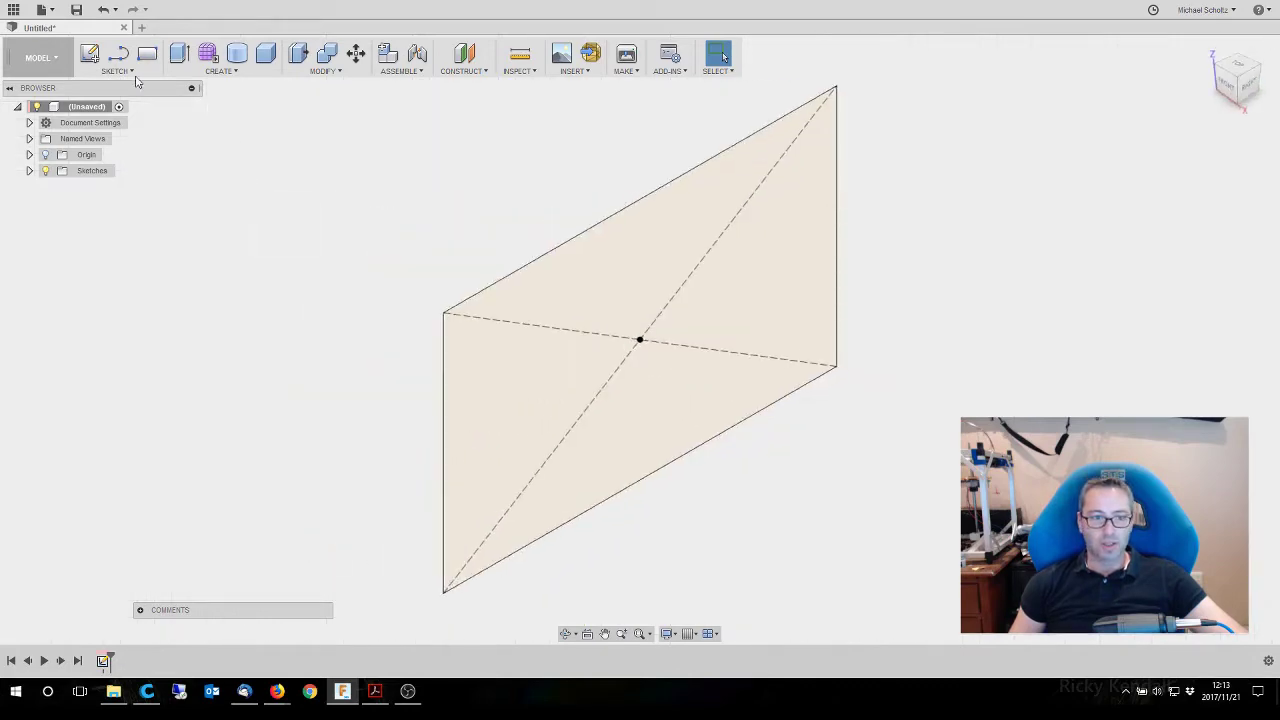
Start a second sketch on the horizontal XY plane and place a center rectangle's midpoint on the origin
left_click(89, 53)
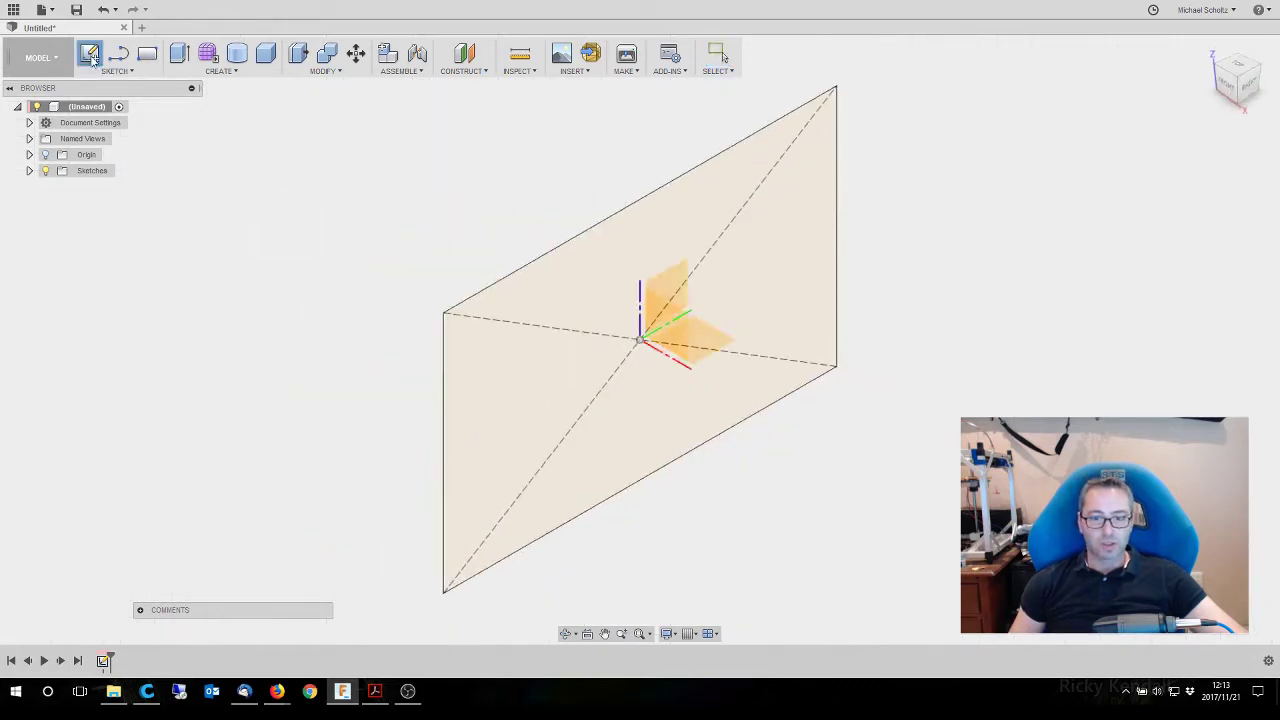
left_click(712, 344)
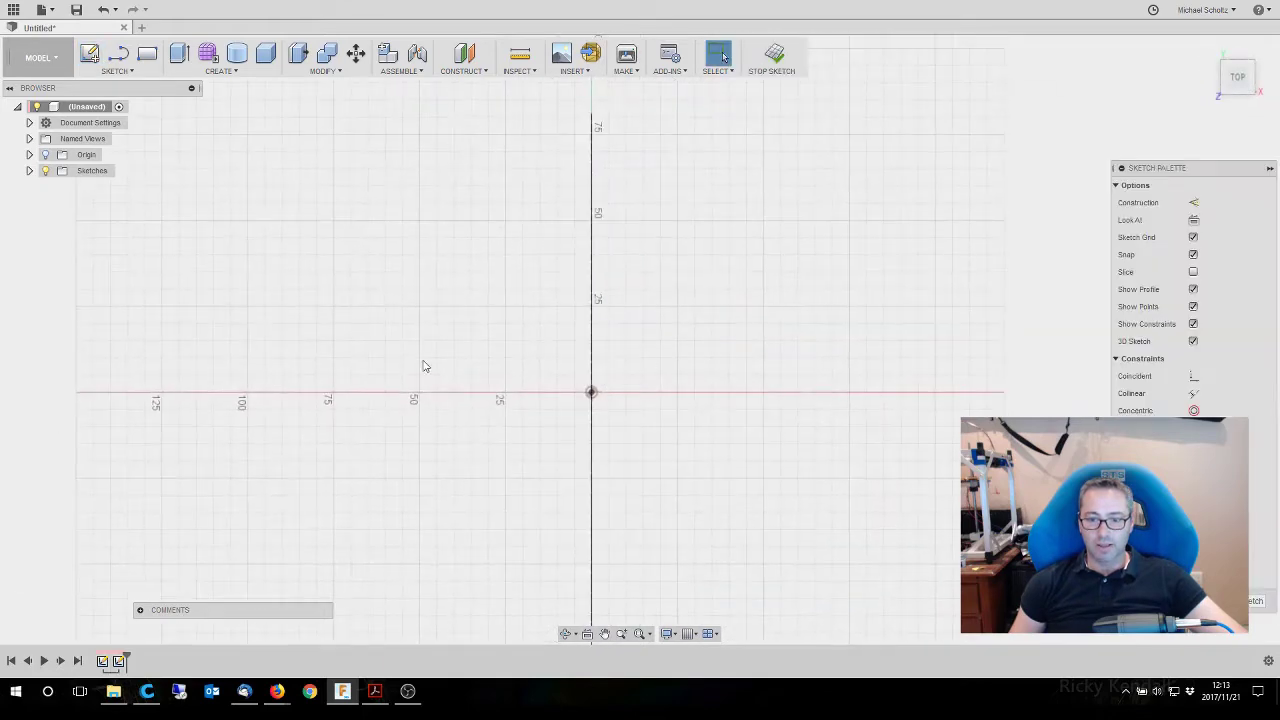
scroll(436, 322, "down", 1)
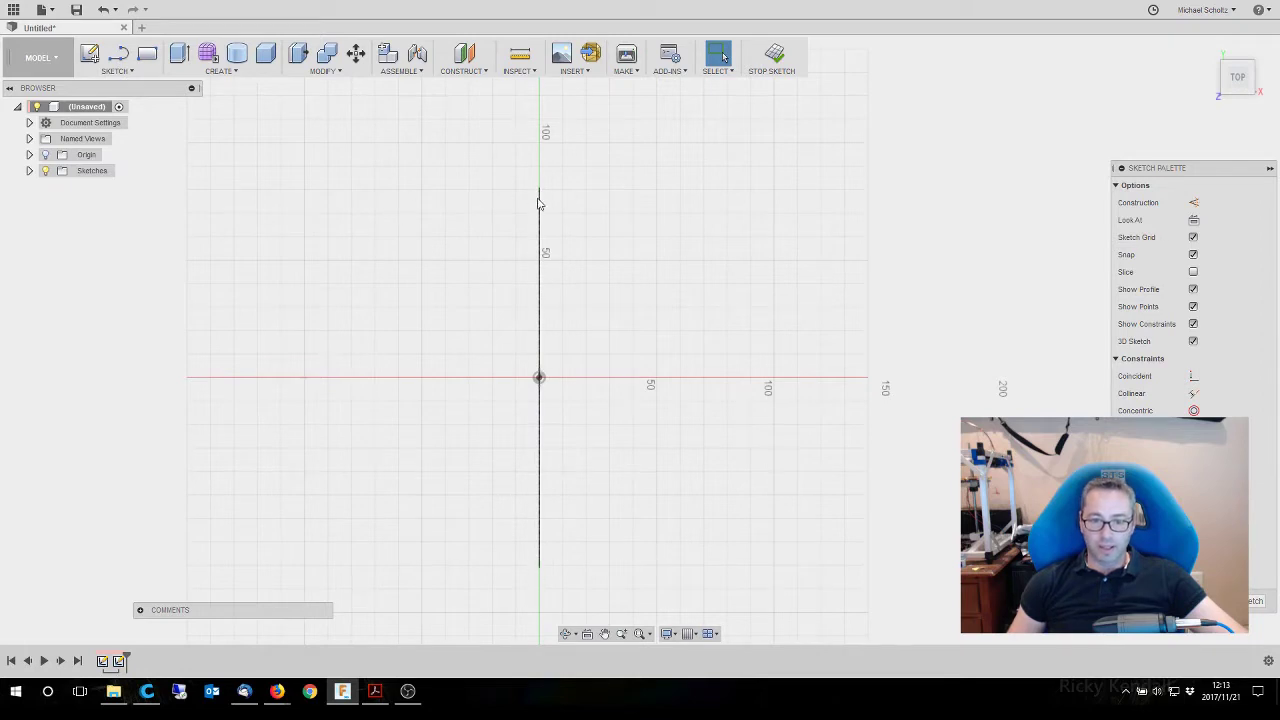
left_click(147, 57)
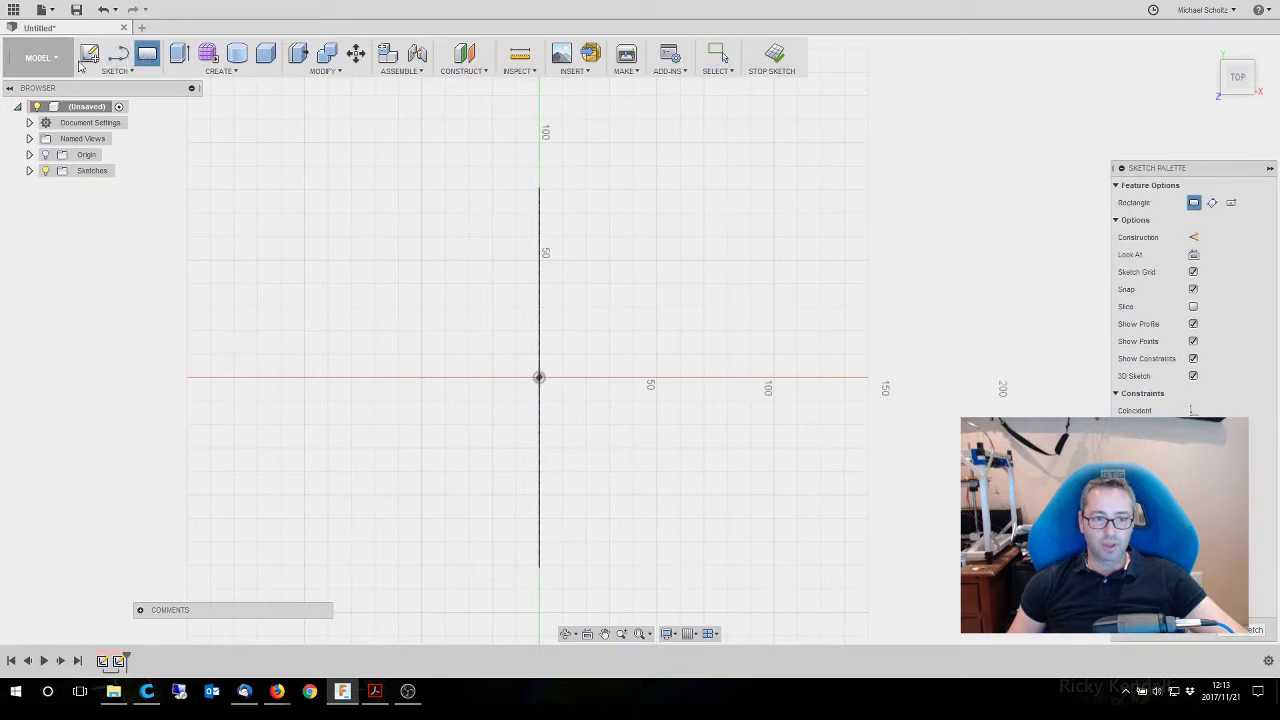
left_click(113, 71)
mouse_move(106, 117)
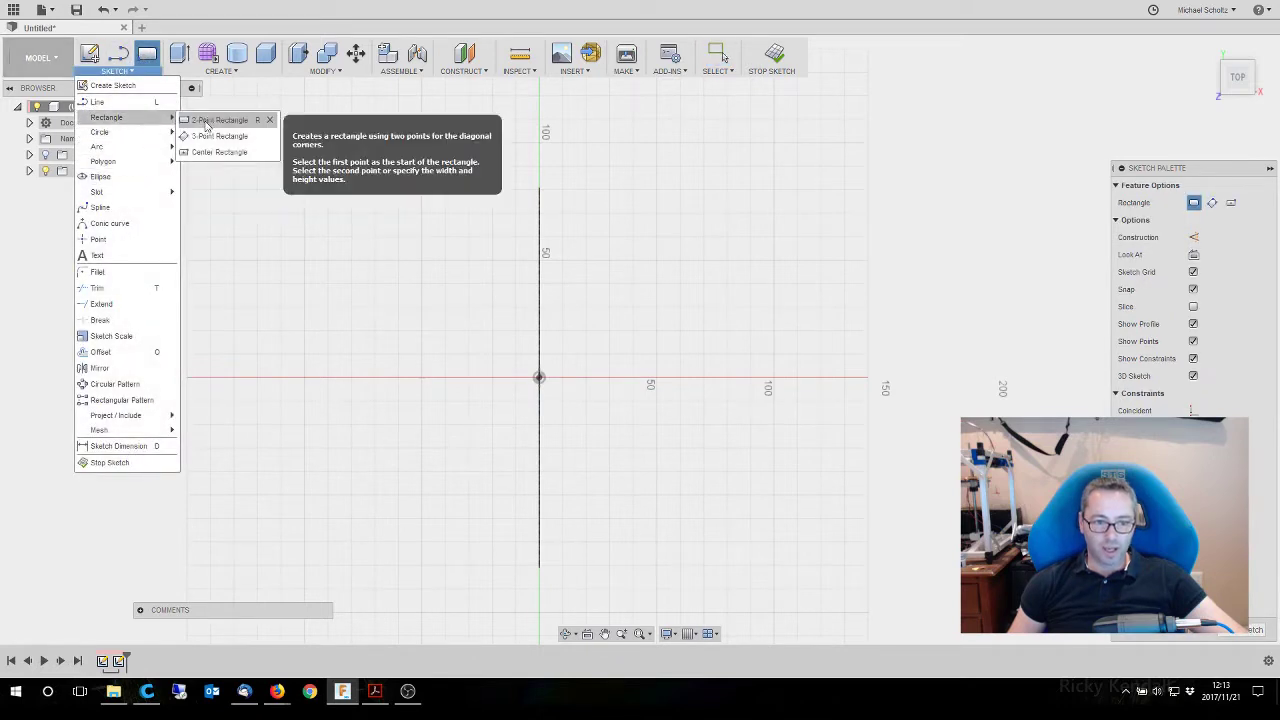
left_click(205, 152)
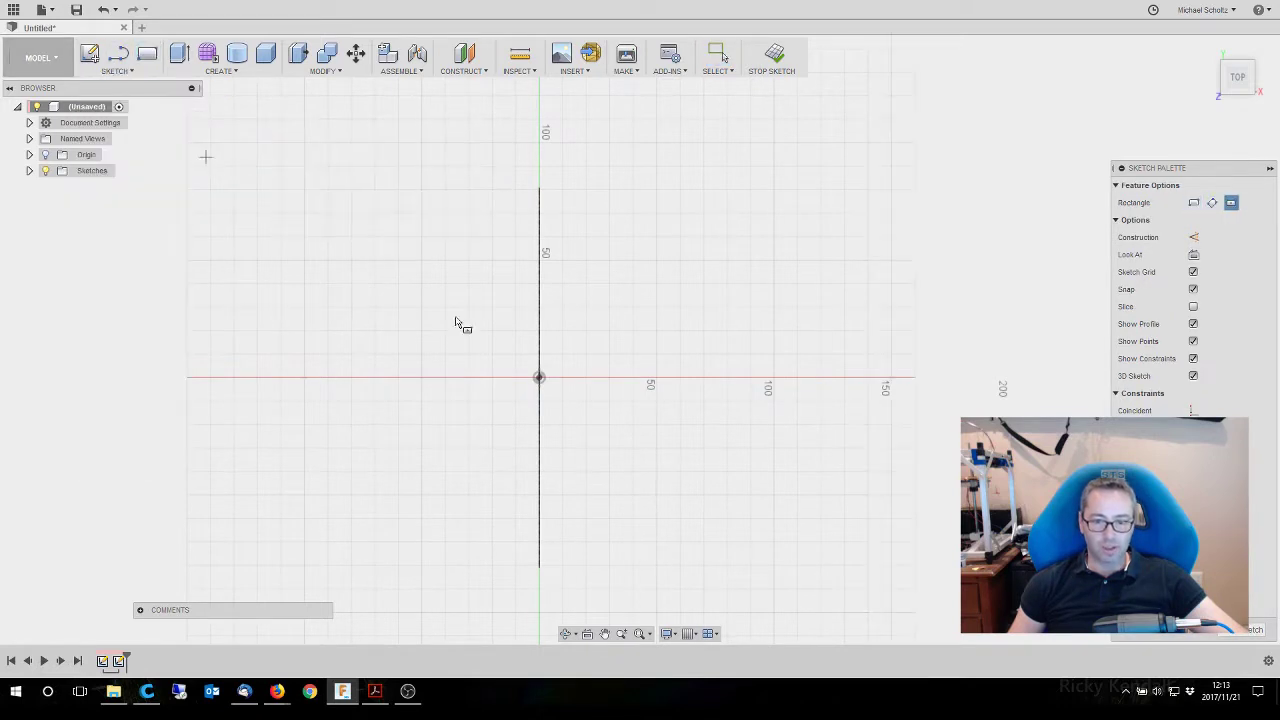
left_click(538, 378)
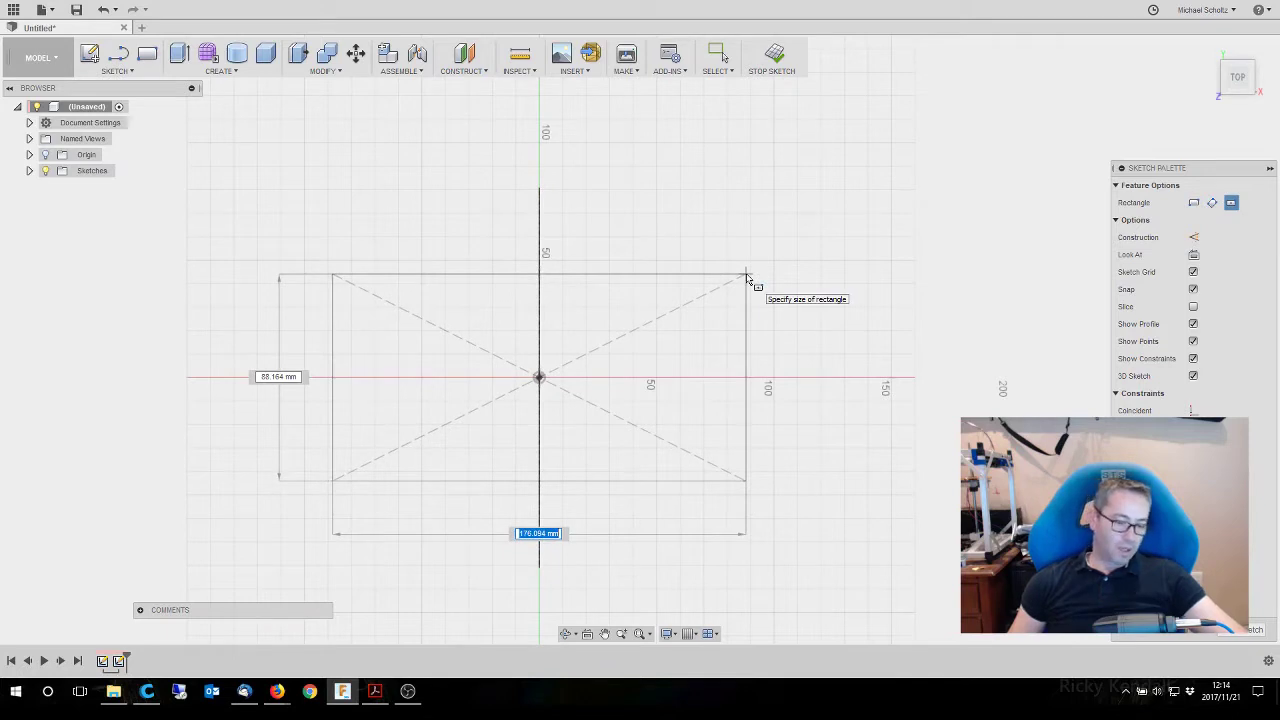
Size the XY-plane rectangle to 161.8 mm along X and 100 mm along Y, and finish the sketch
key("Tab")
type("100")
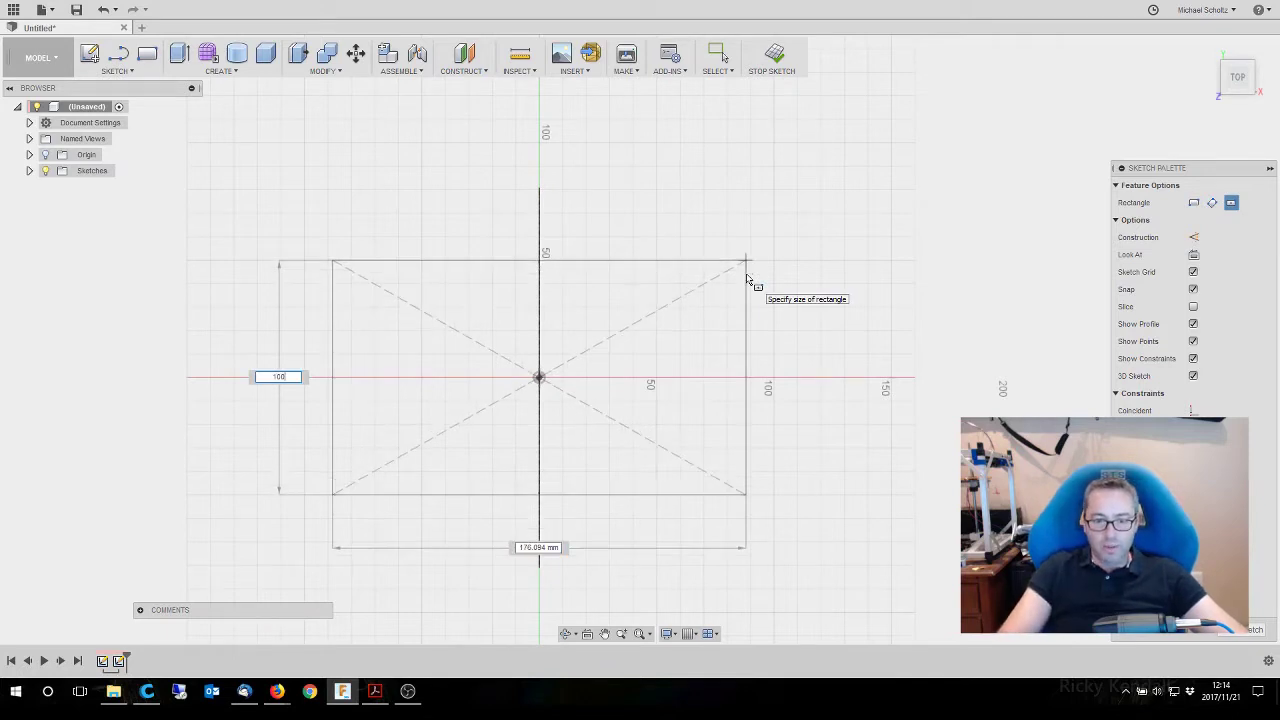
key("Tab")
type("161")
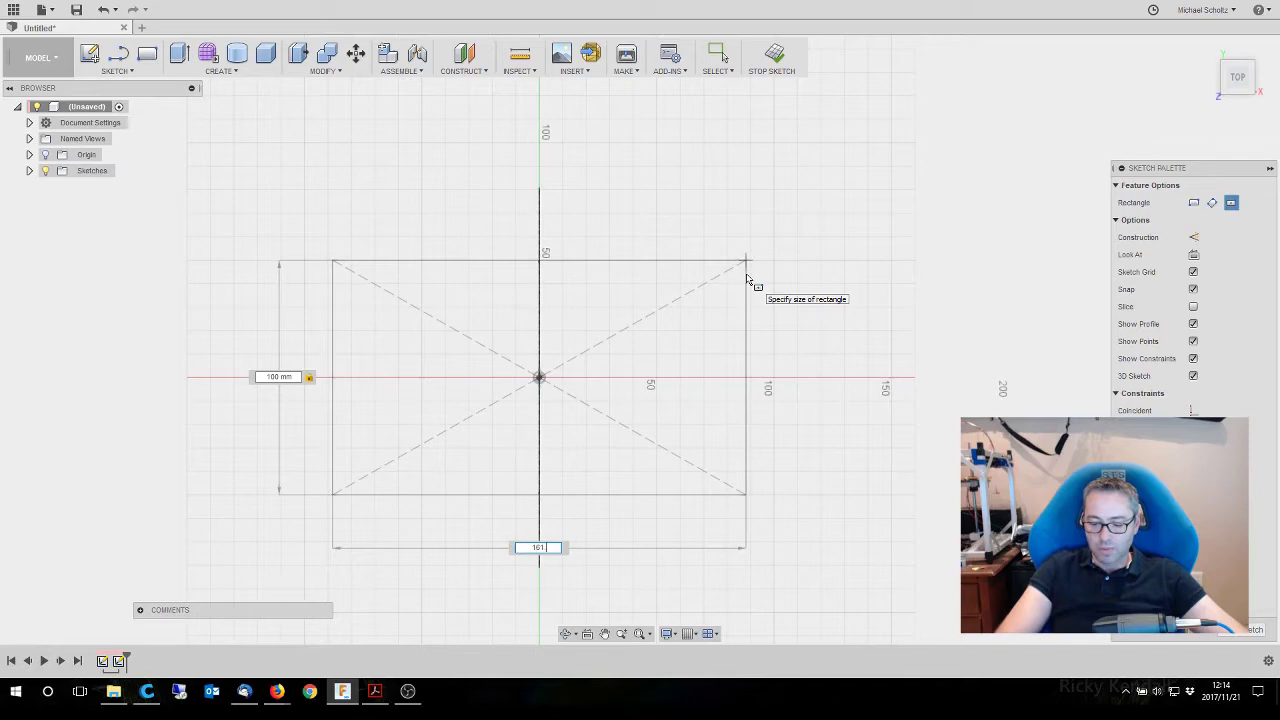
type(".8")
key("Return")
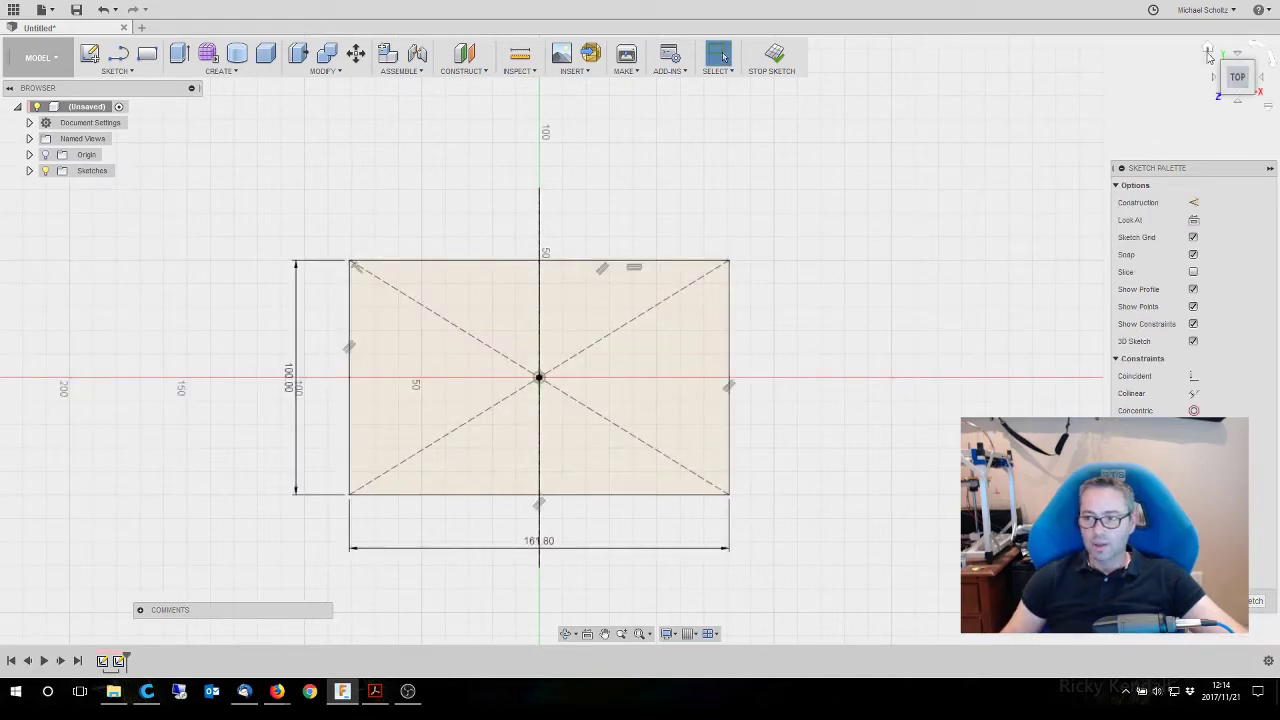
left_click(1208, 53)
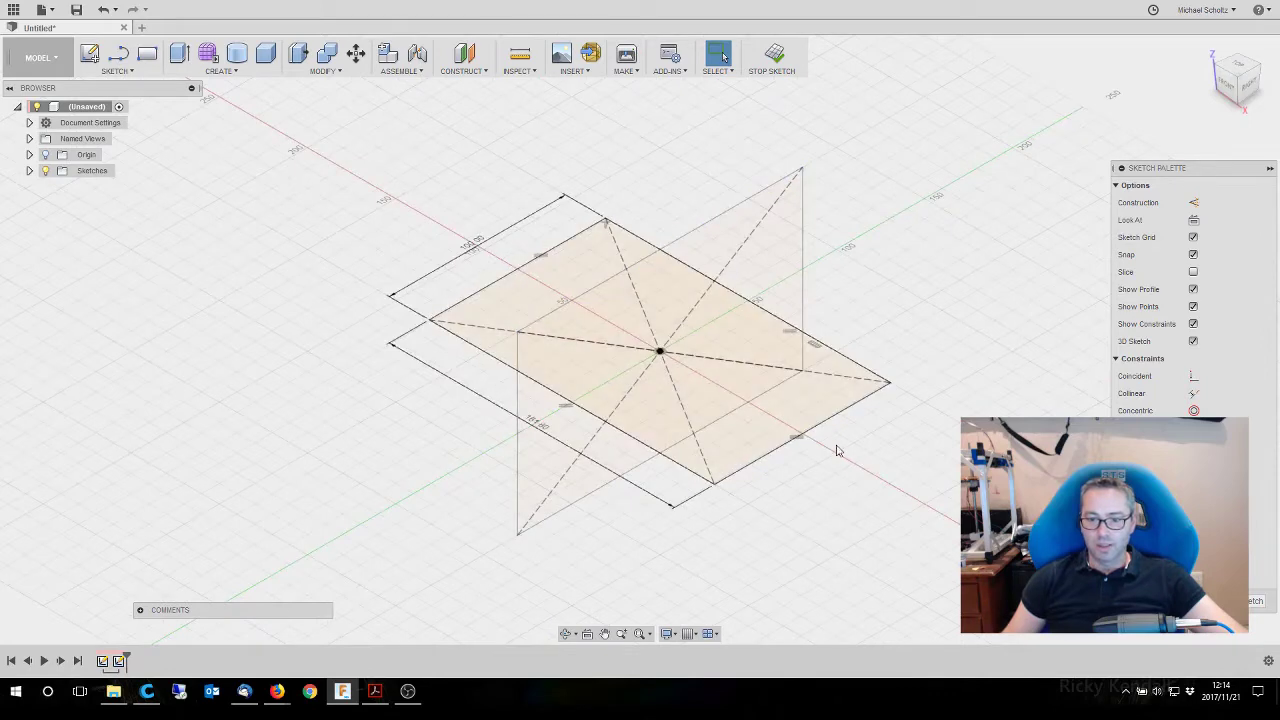
left_click(1252, 602)
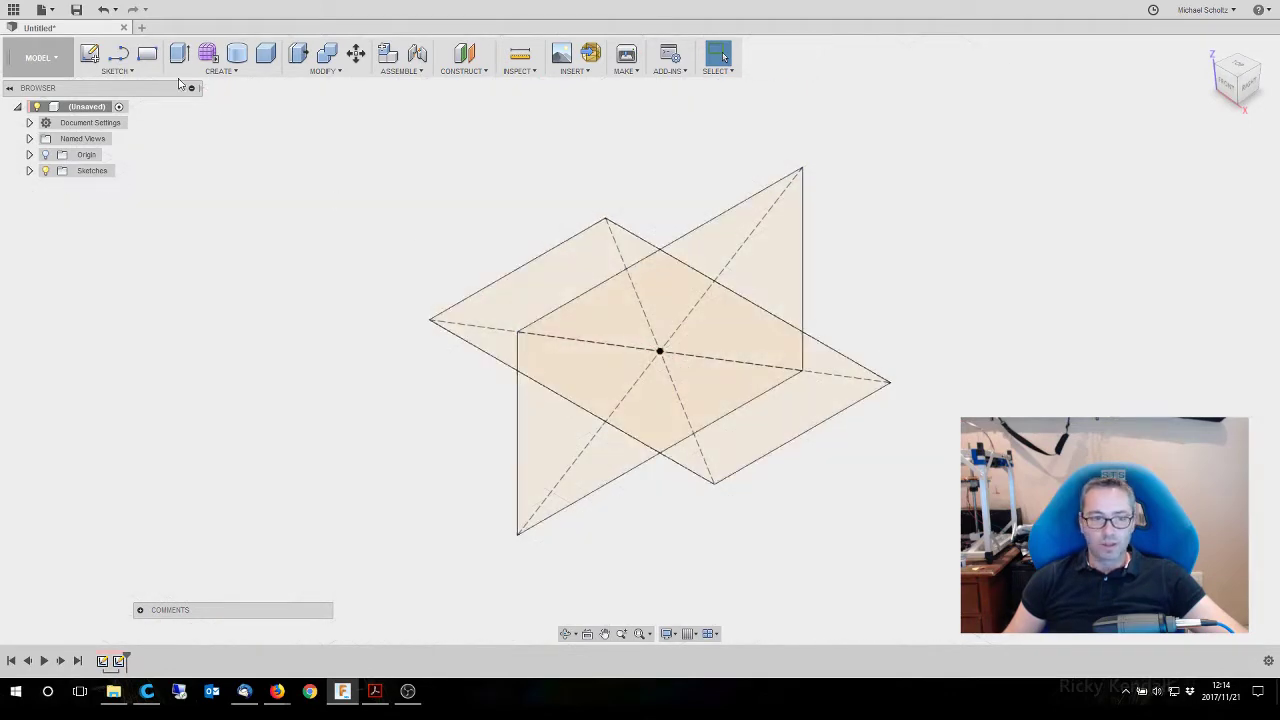
Start a third sketch on the front XZ plane and place a center rectangle's midpoint on the origin
left_click(90, 56)
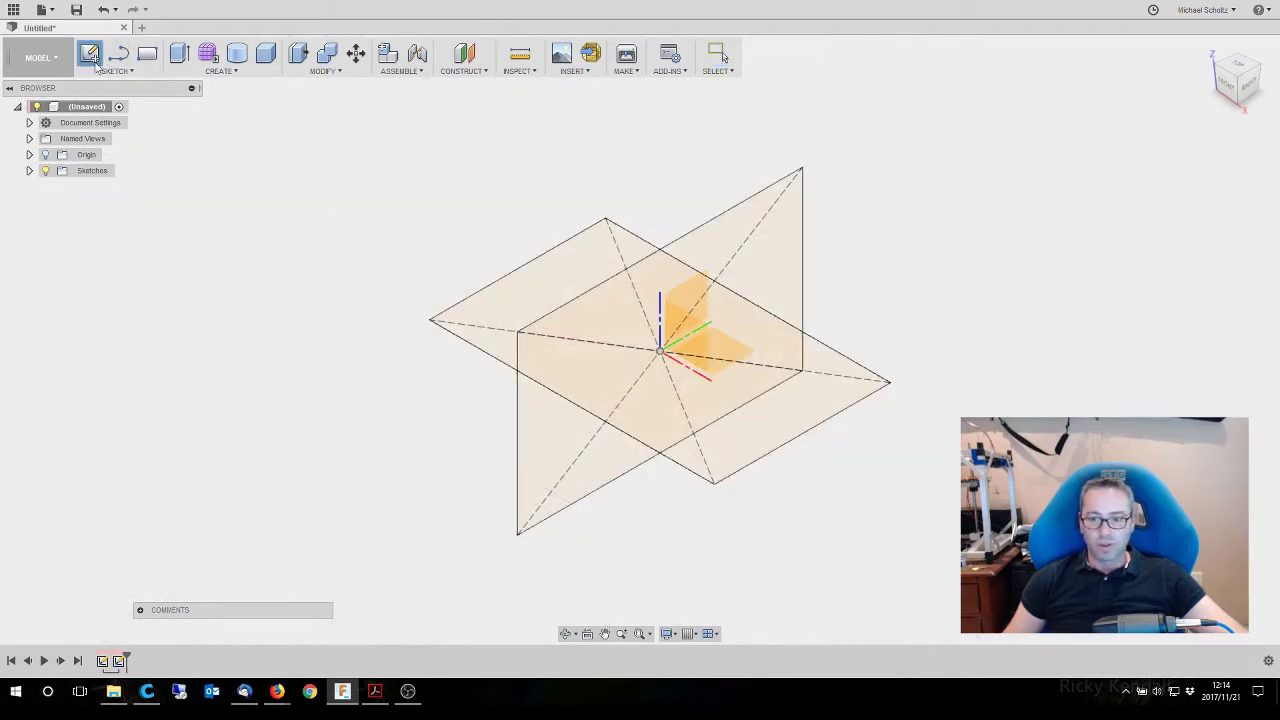
left_click_drag(1229, 87, 1251, 73)
left_click(720, 315)
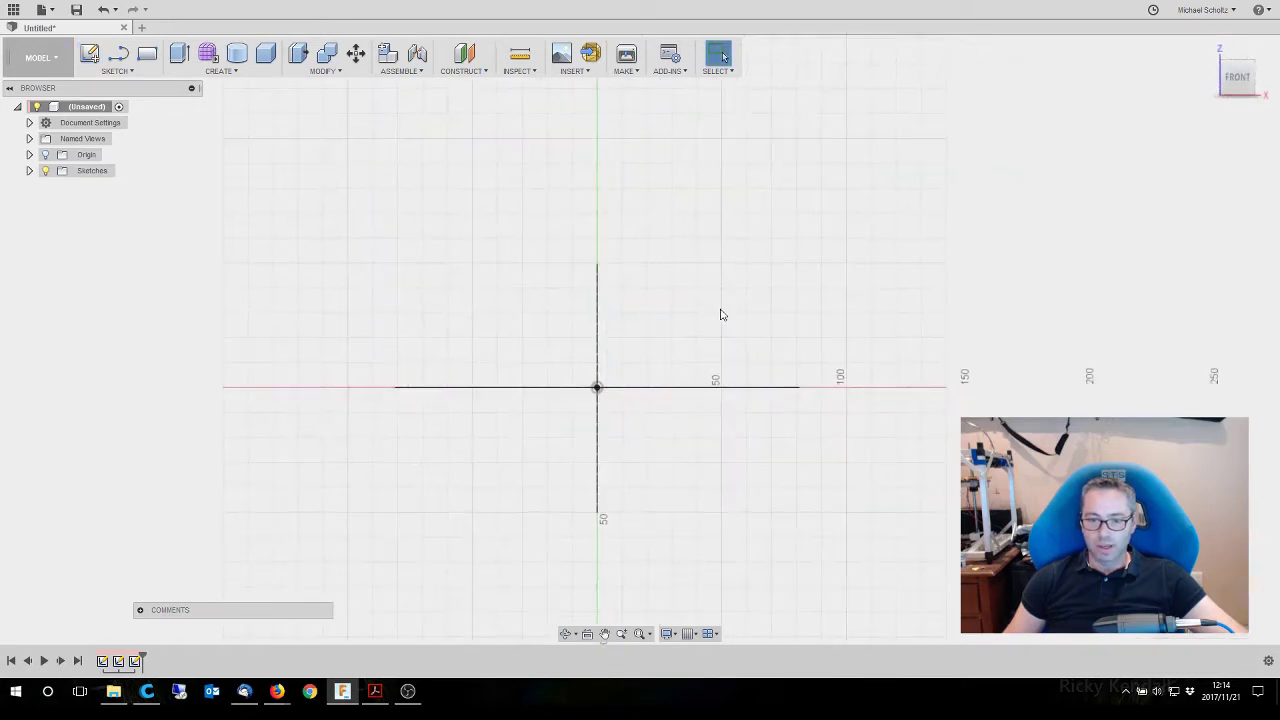
left_click(117, 71)
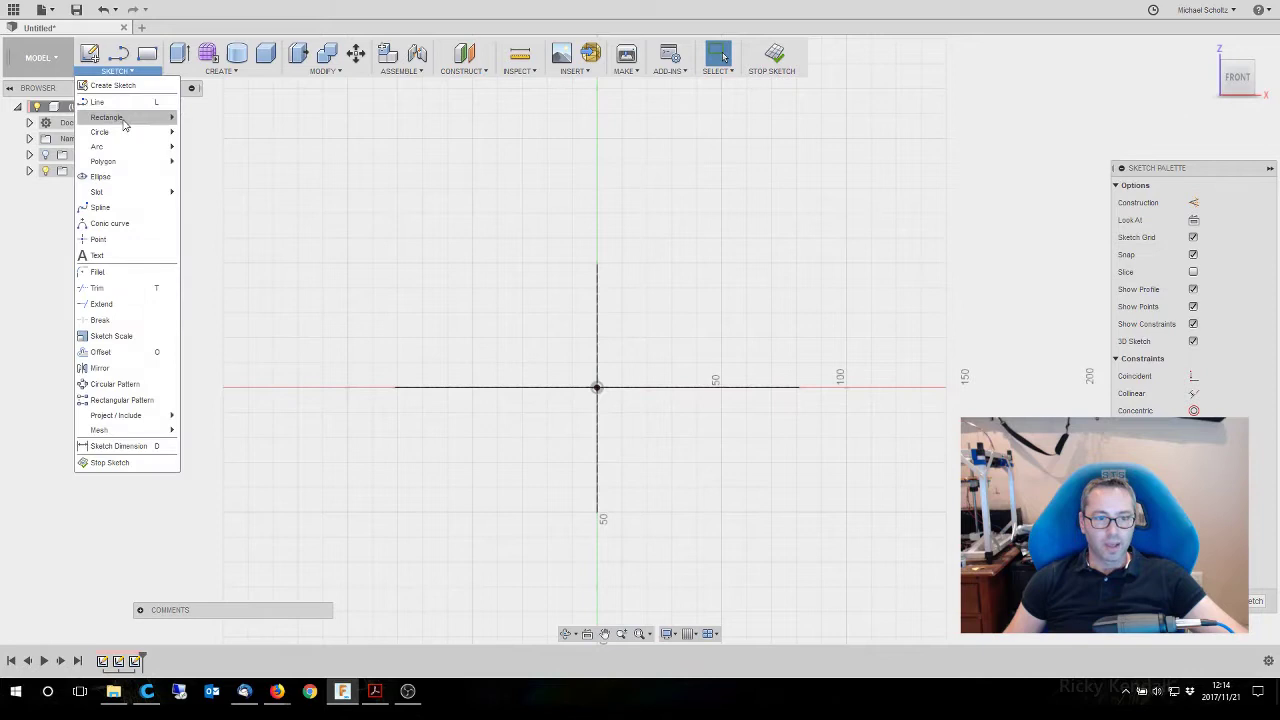
mouse_move(126, 118)
left_click(218, 152)
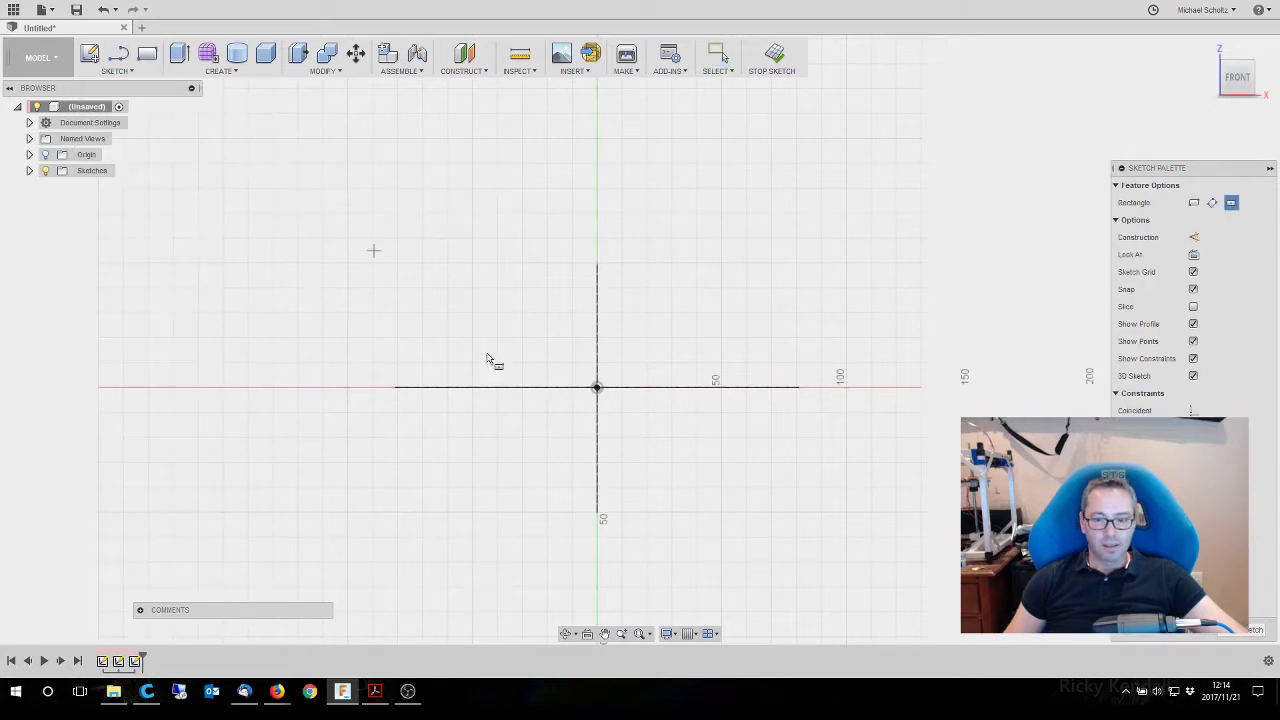
left_click(597, 388)
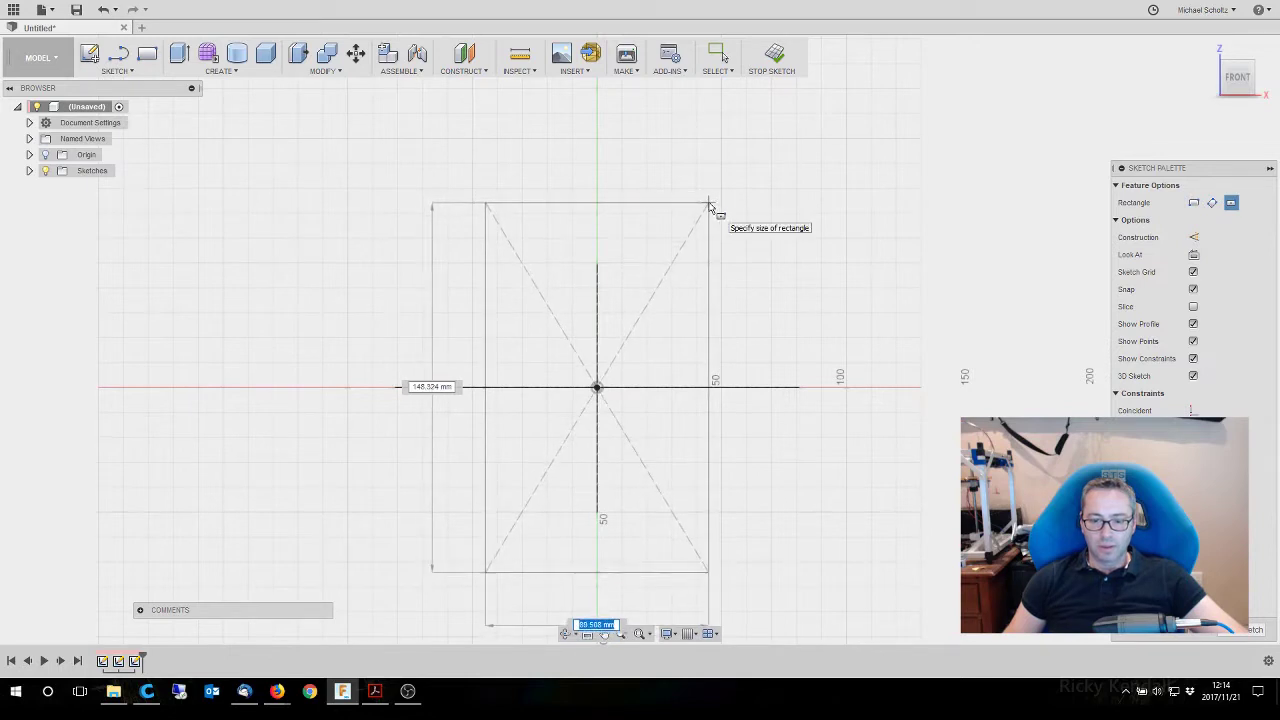
Size the XZ-plane rectangle to 100 mm wide and 161.8 mm high, finish the sketch and restore the isometric home view
type("100")
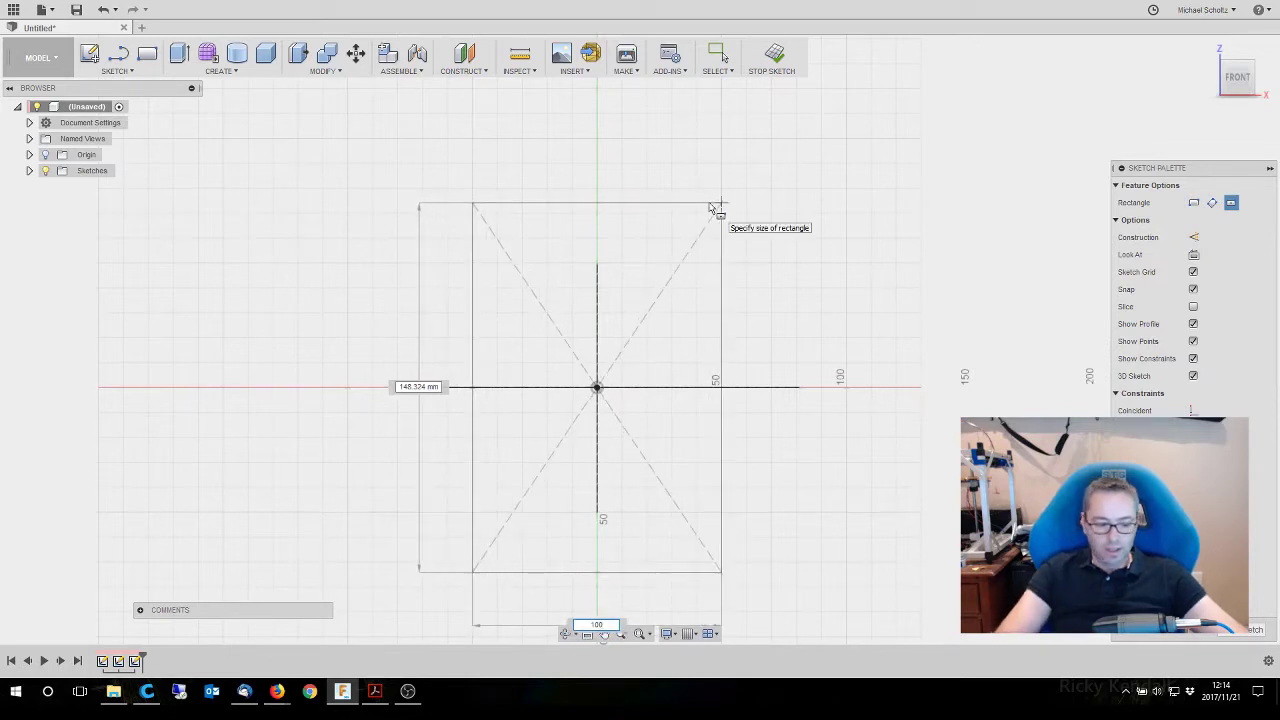
key("Tab")
type("15")
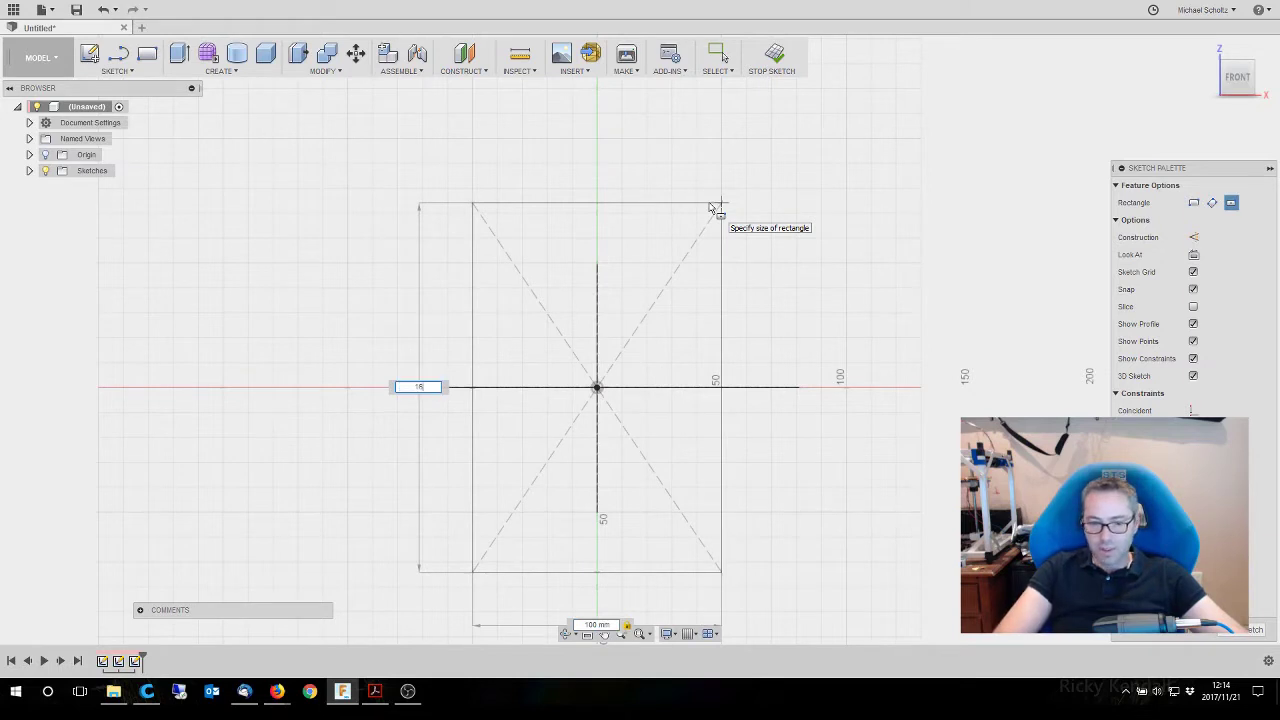
type("1.8")
key("Return")
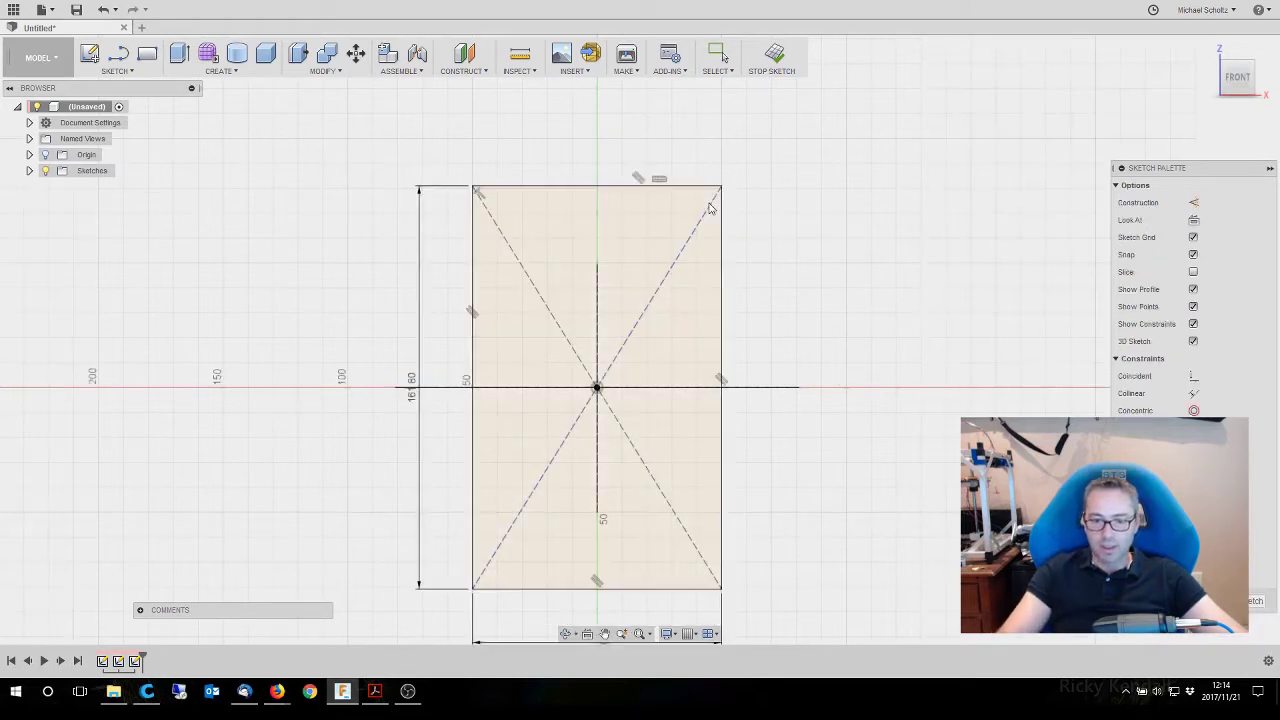
left_click(775, 55)
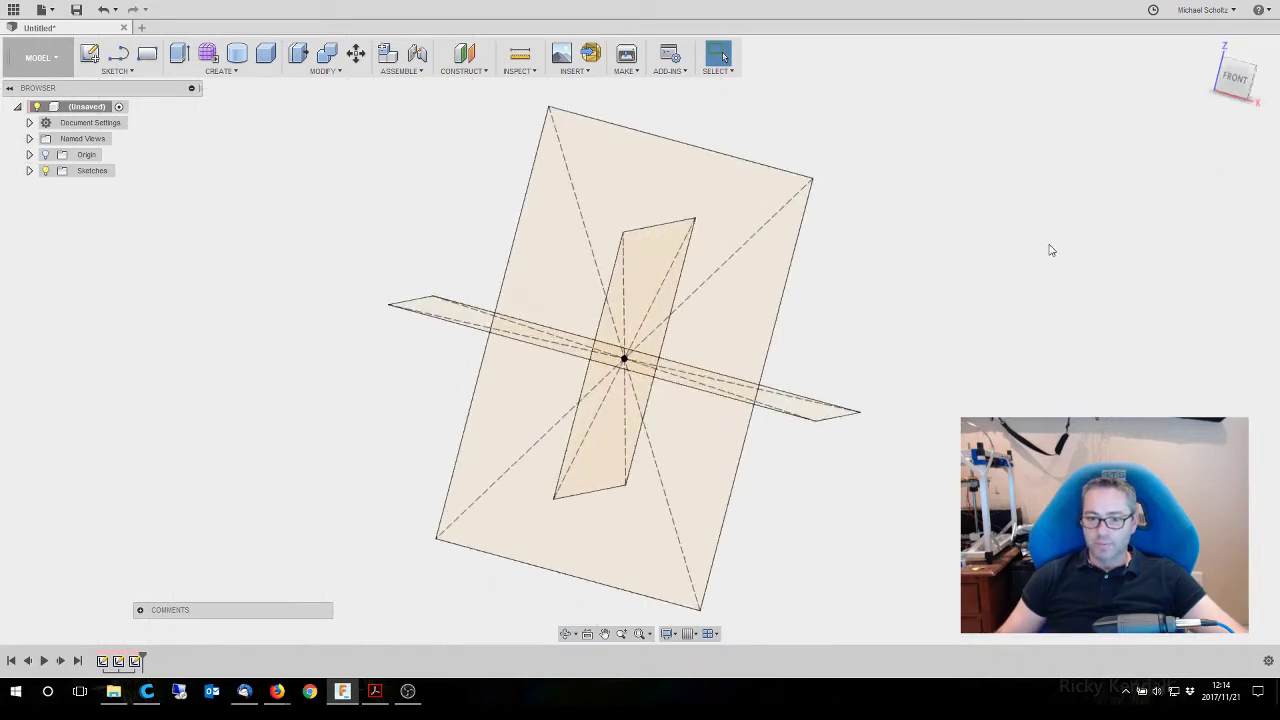
left_click(1206, 49)
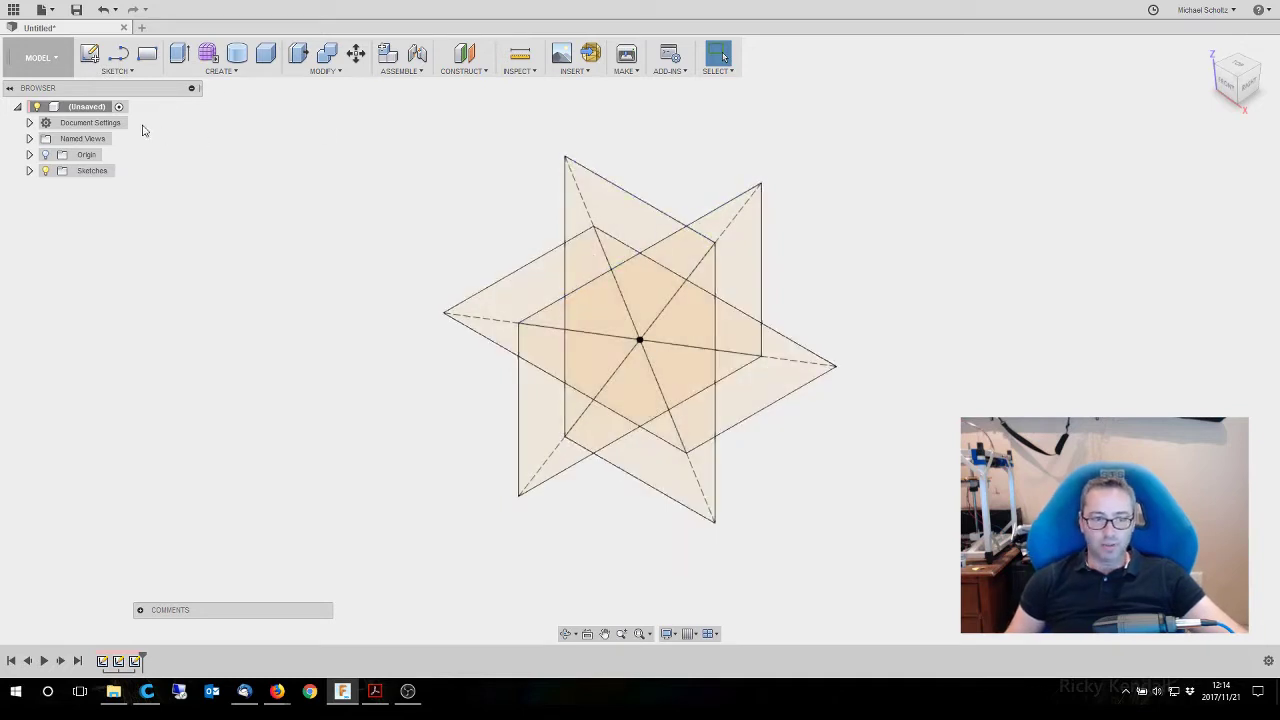
In the XZ-plane sketch, draw lines joining both upper corners of the XZ rectangle to the YZ rectangle's front upper corner
left_click(90, 57)
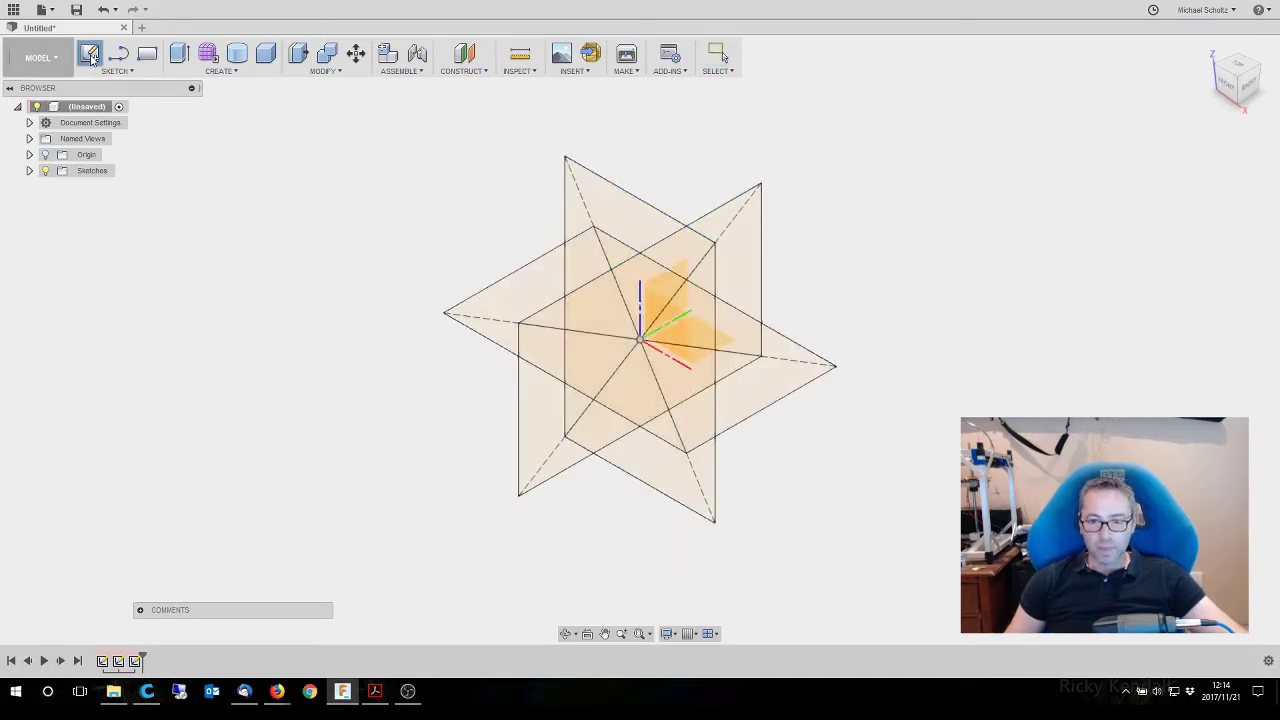
left_click(117, 71)
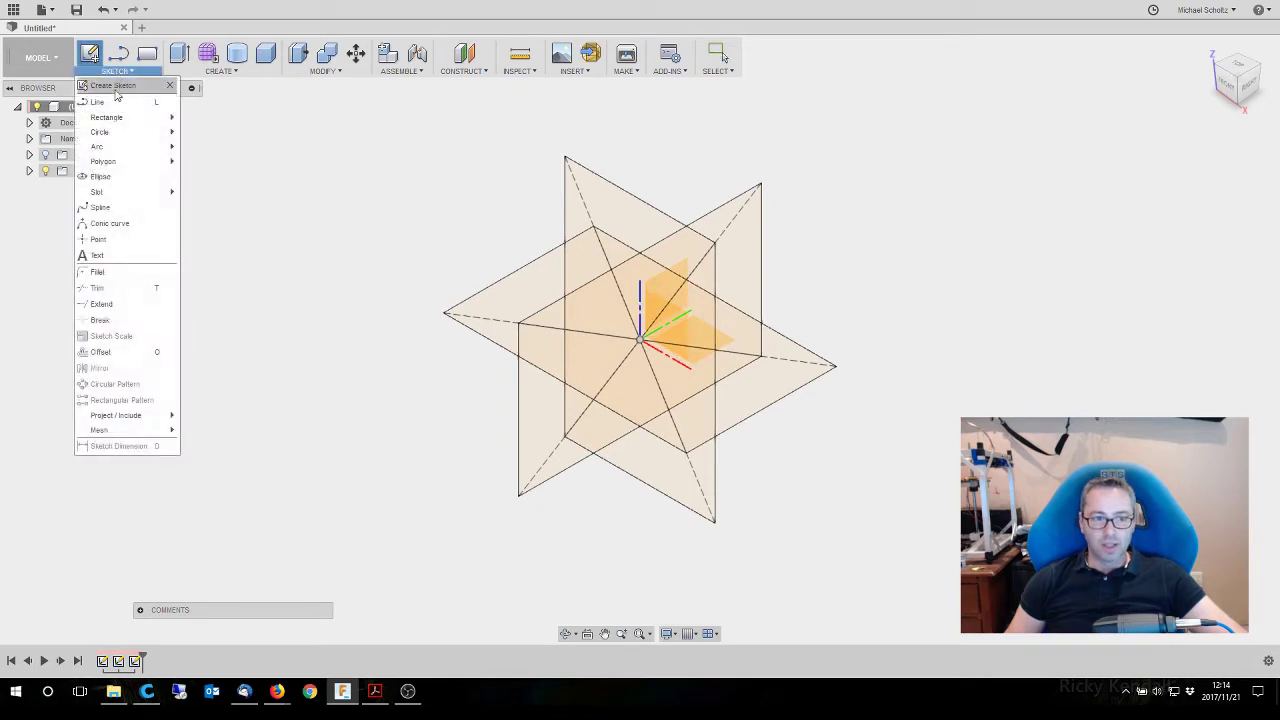
left_click(112, 110)
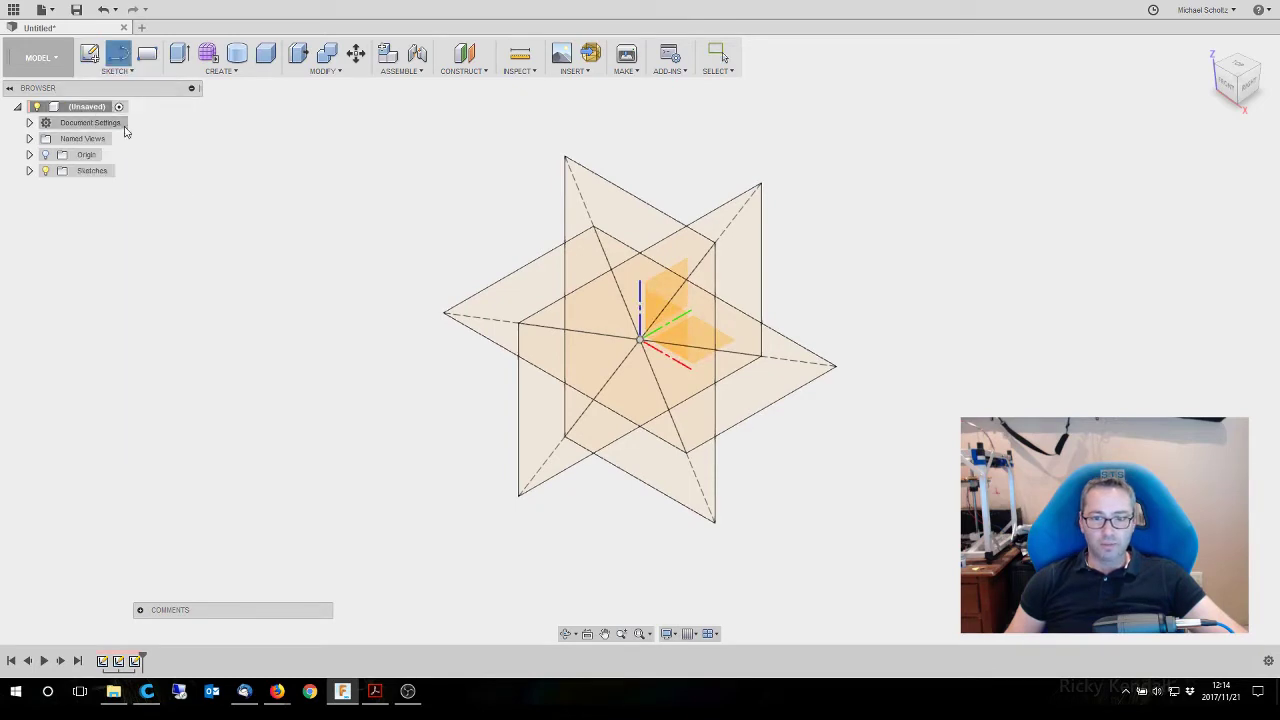
left_click(567, 163)
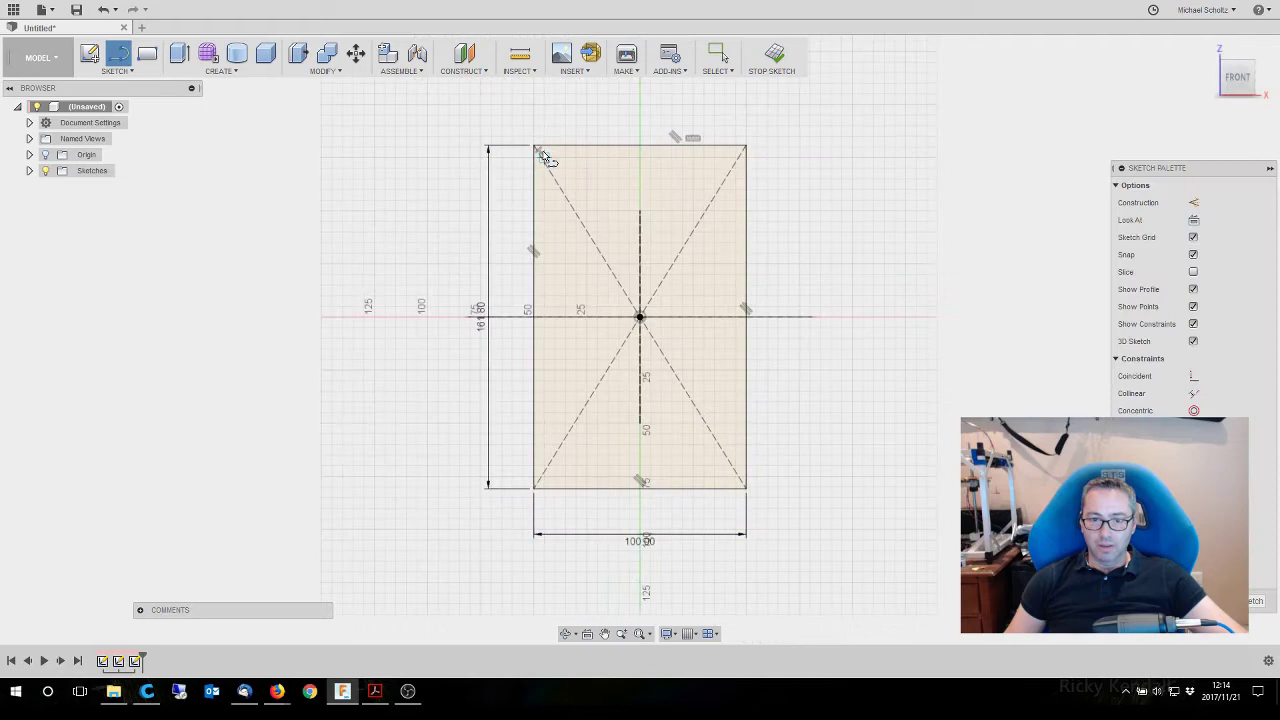
left_click(535, 149)
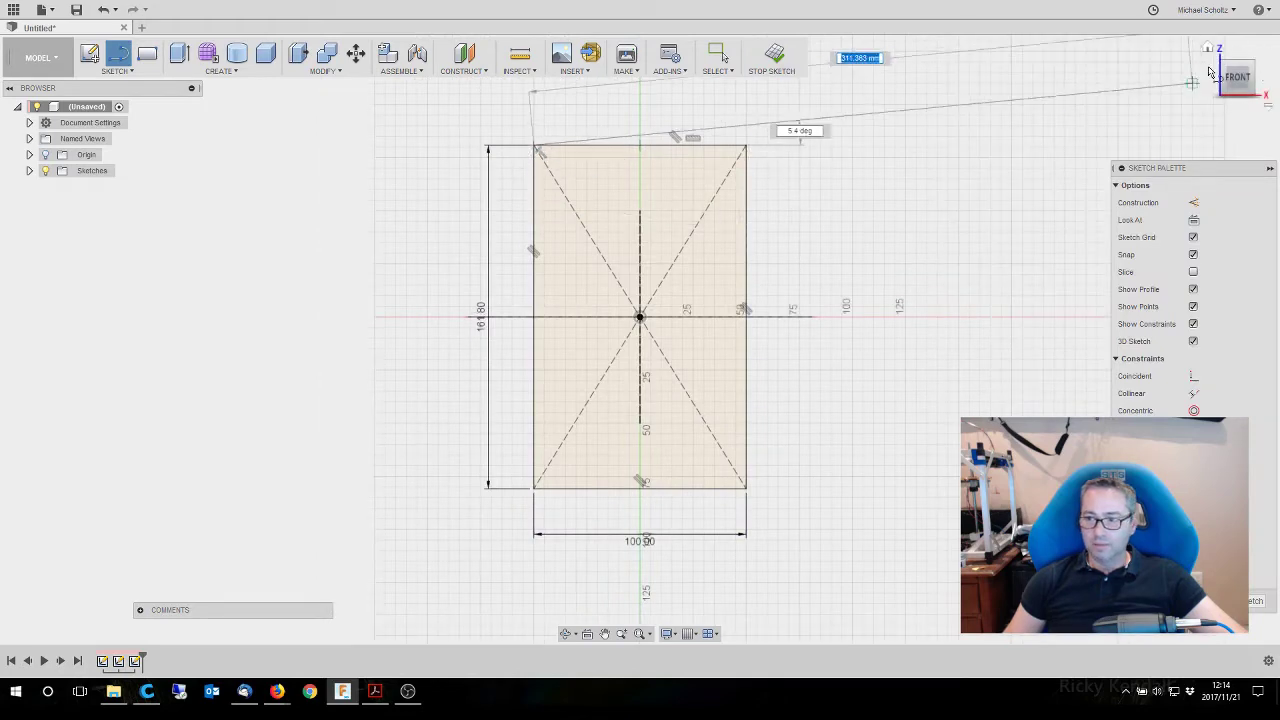
left_click(1208, 48)
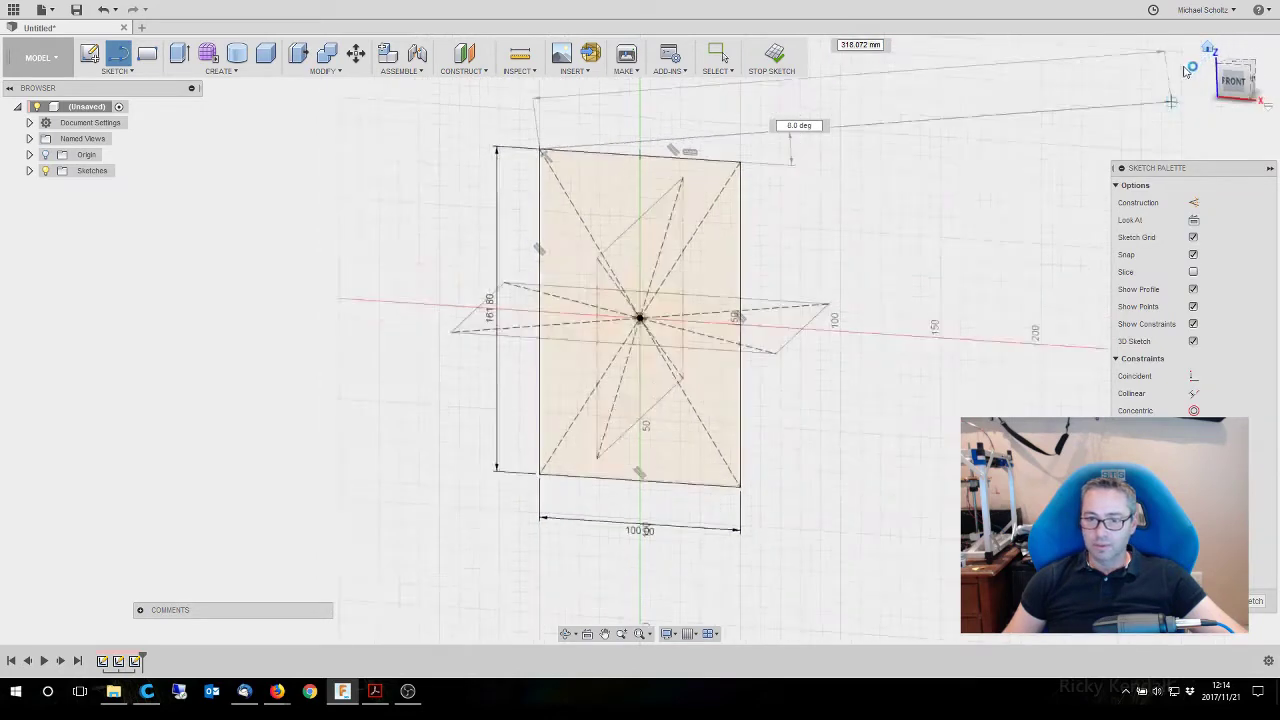
left_click(526, 307)
left_click(709, 231)
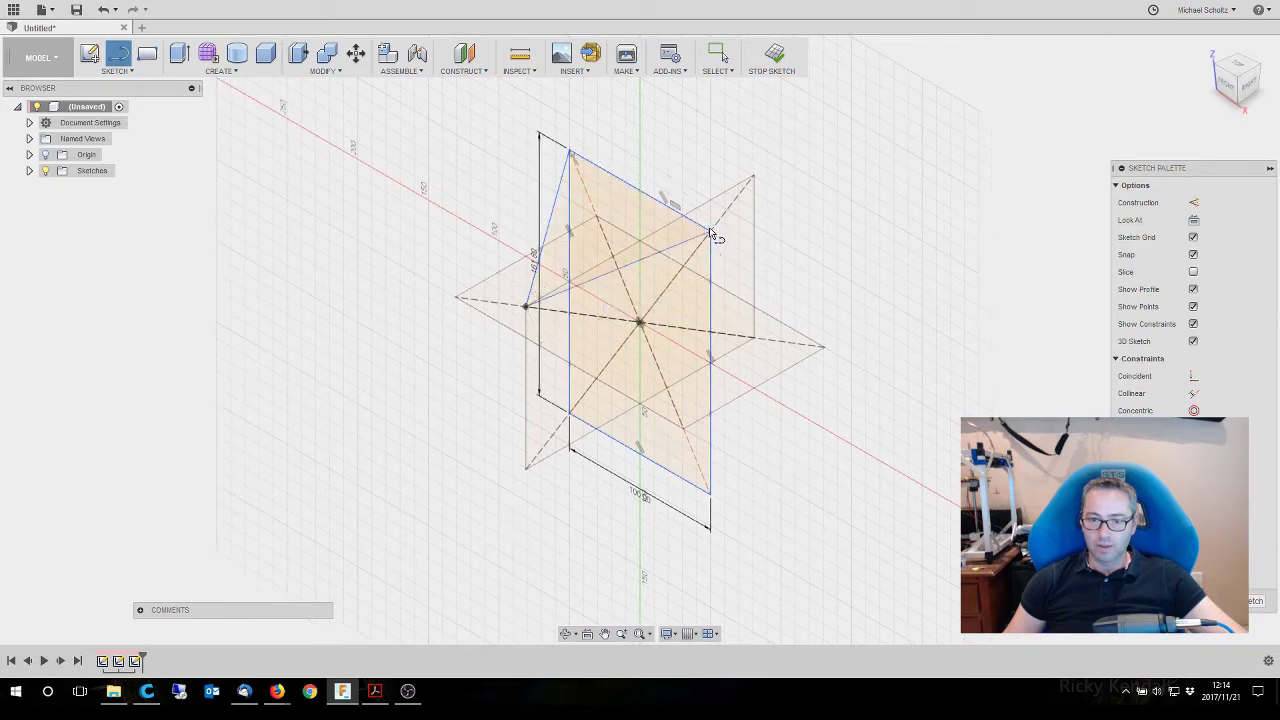
Draw lines from the YZ rectangle's front upper corner to the XY rectangle's front right corner and on to the XZ rectangle's upper right corner
left_click(525, 306)
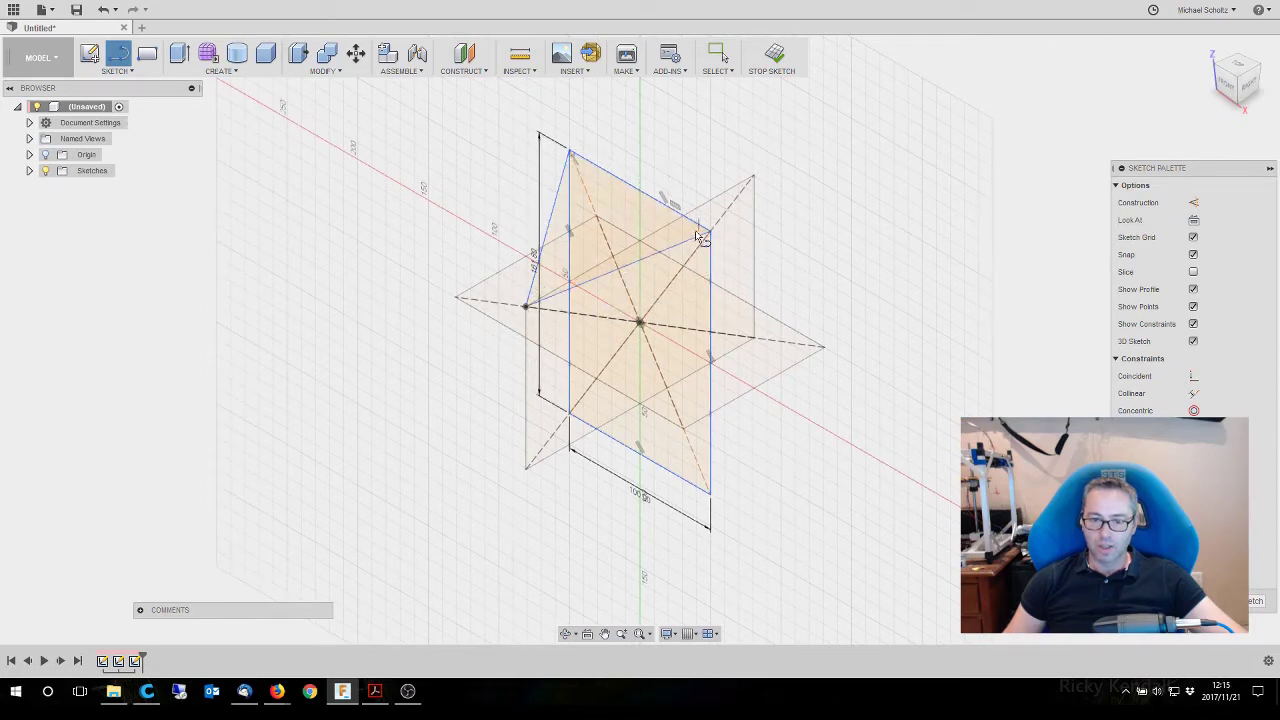
left_click(525, 306)
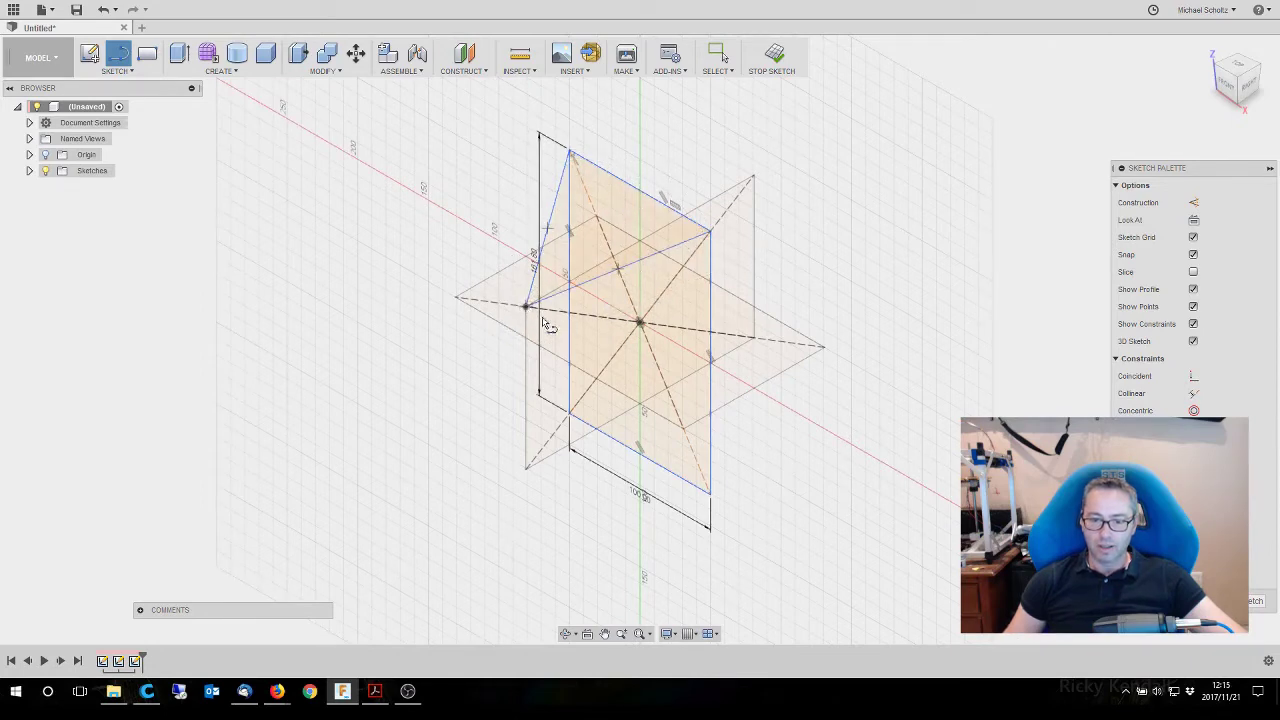
left_click(683, 428)
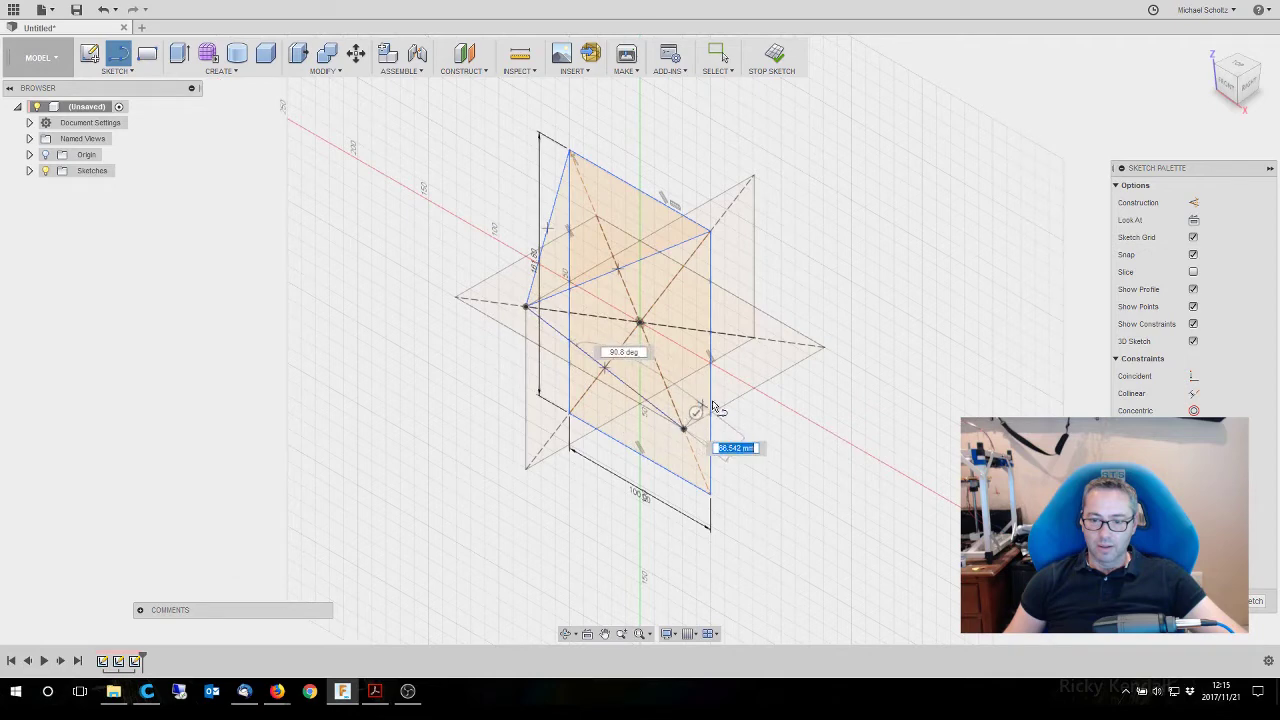
left_click(711, 233)
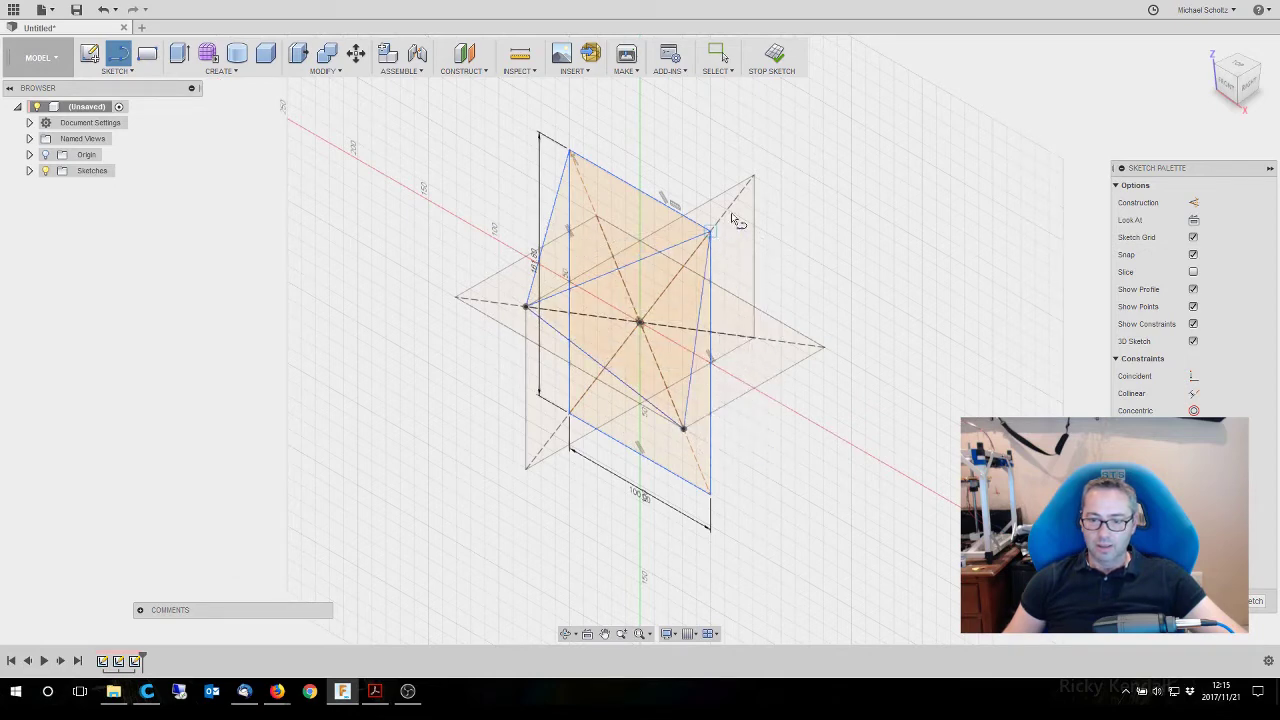
Connect both upper corners of the XZ rectangle to the rear upper corner of the YZ rectangle with lines
left_click(754, 176)
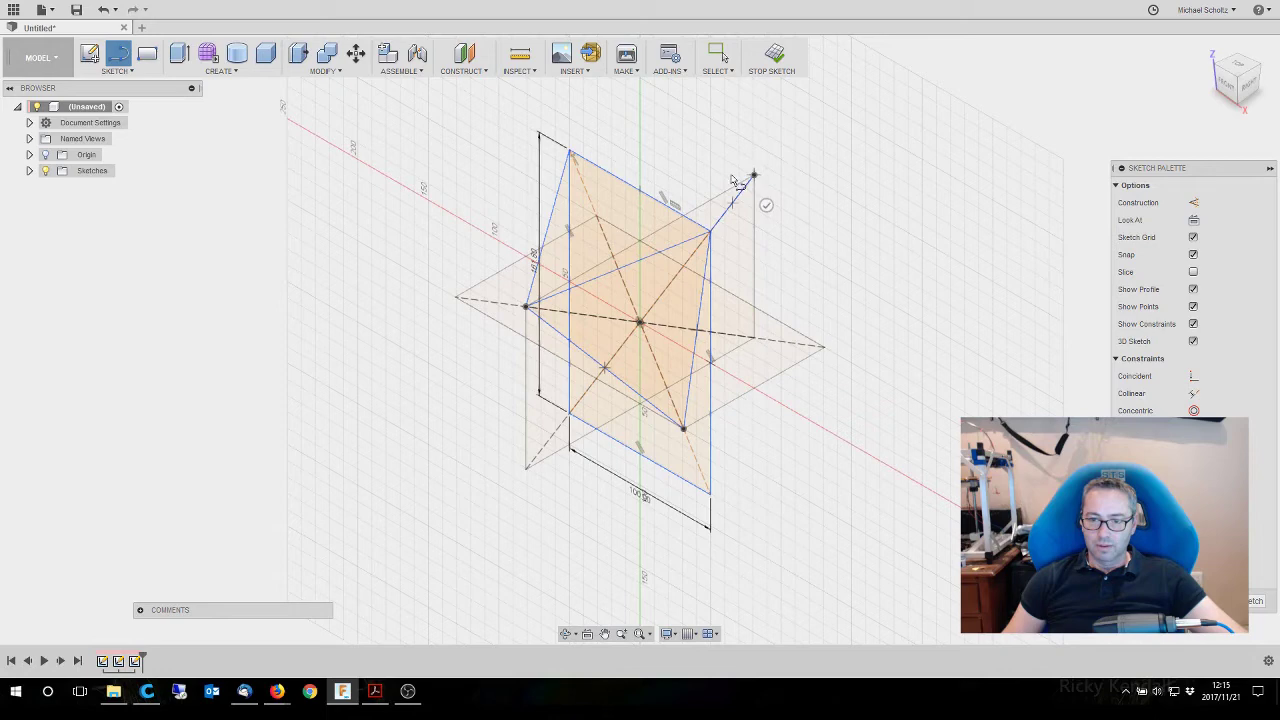
left_click(570, 151)
left_click(754, 175)
Connect the XY rectangle's rear right corner to the YZ rear upper, XZ upper right and XY front right corners
left_click(825, 347)
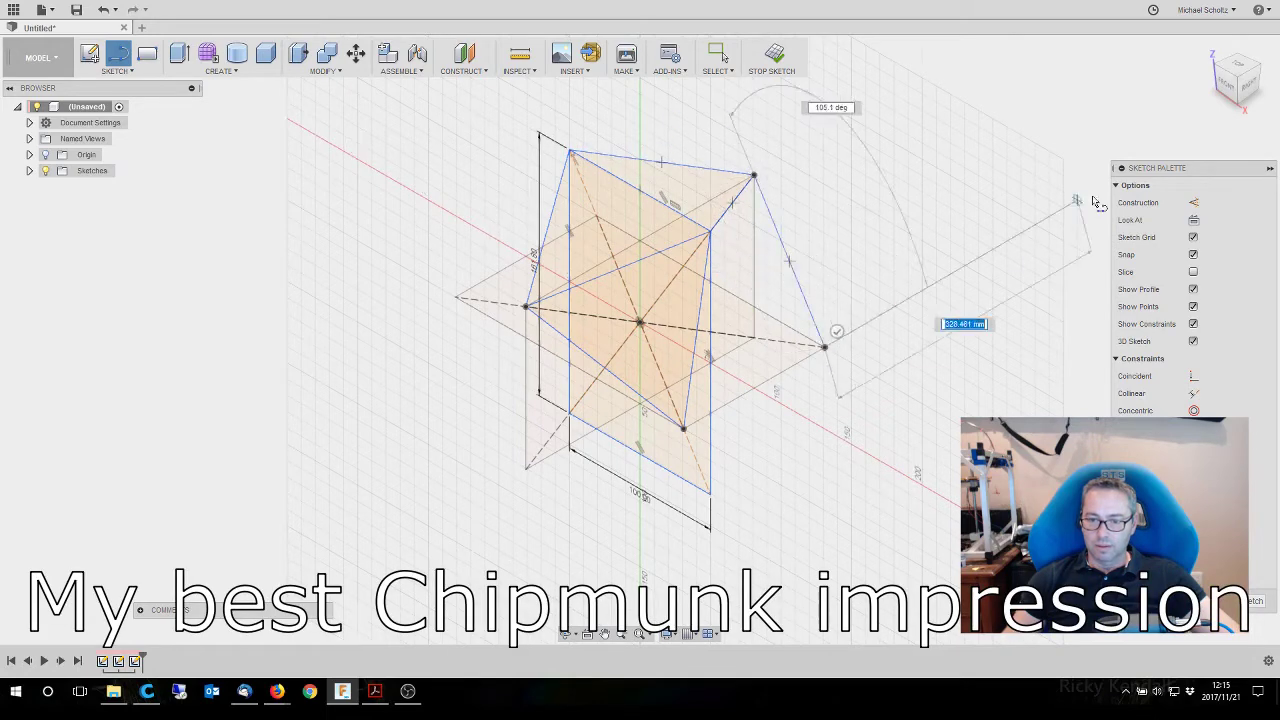
left_click(711, 232)
left_click(684, 429)
left_click(825, 347)
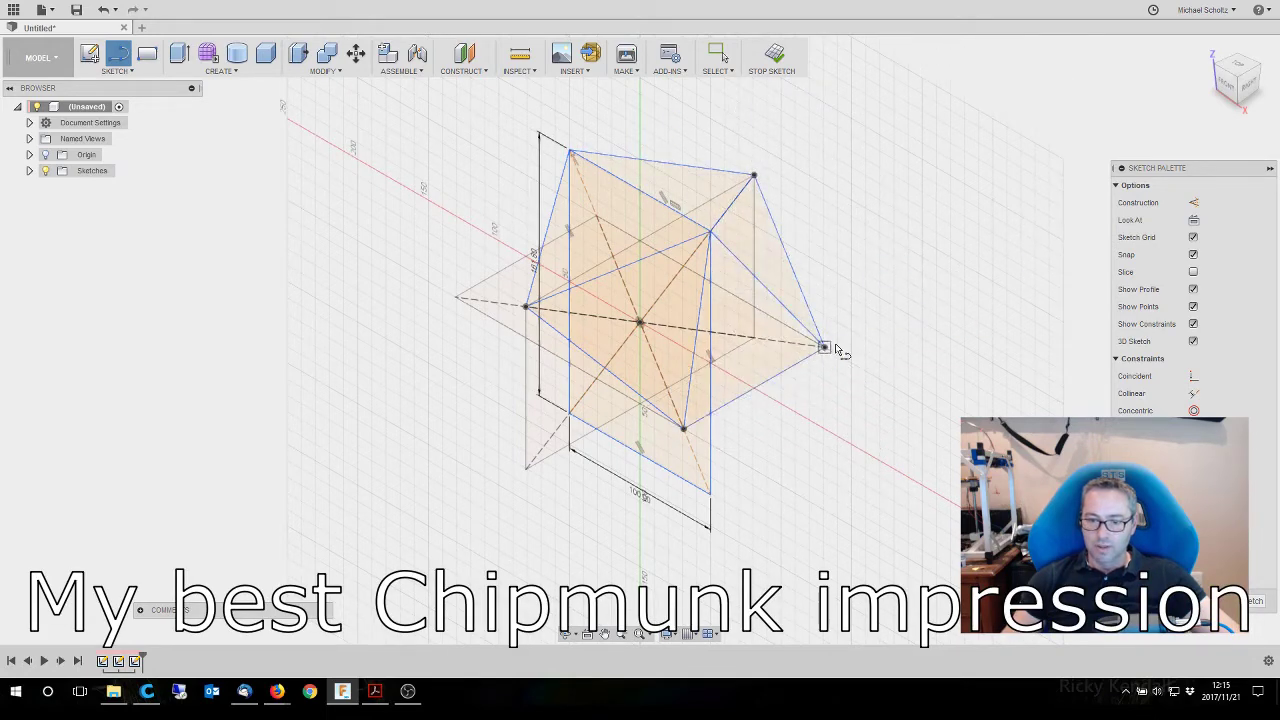
Draw lines from the XY rectangle's front right corner to the YZ front lower corner and up to the YZ front upper corner
mouse_move(1246, 74)
left_mouse_down()
mouse_move(1240, 50)
mouse_move(1275, 68)
mouse_move(1235, 94)
mouse_move(1163, 101)
left_mouse_up()
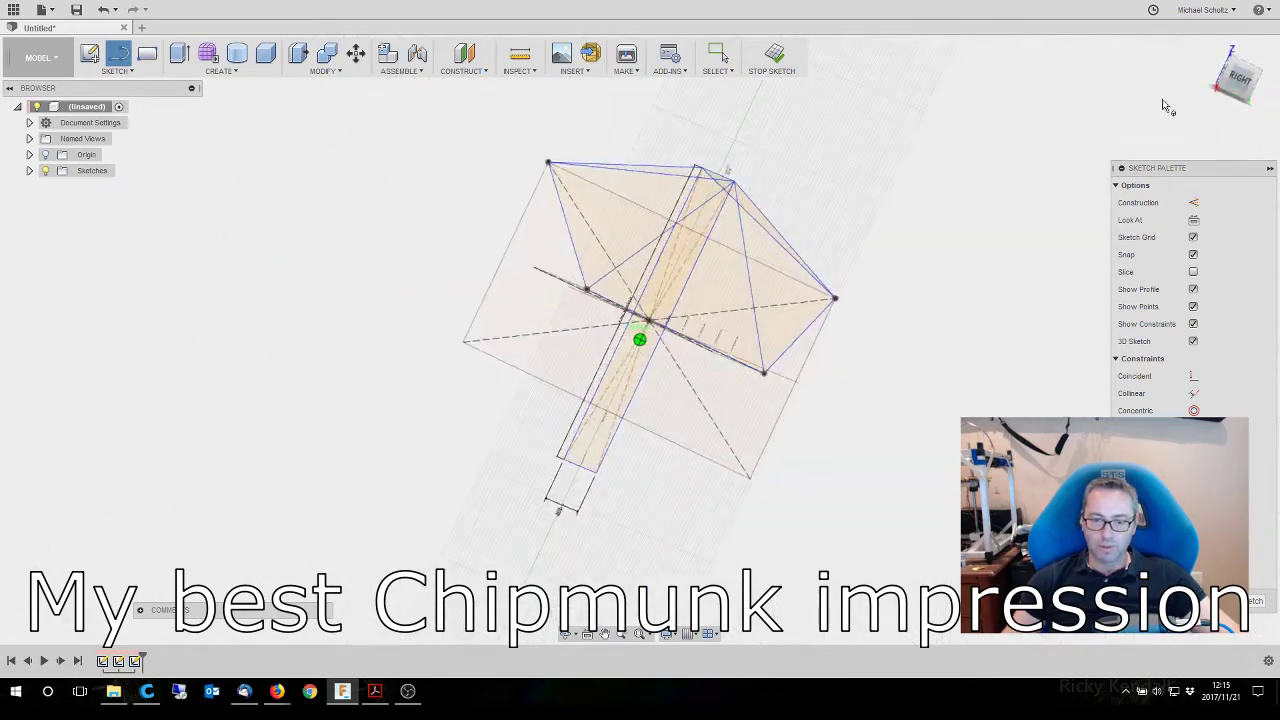
left_click(586, 290)
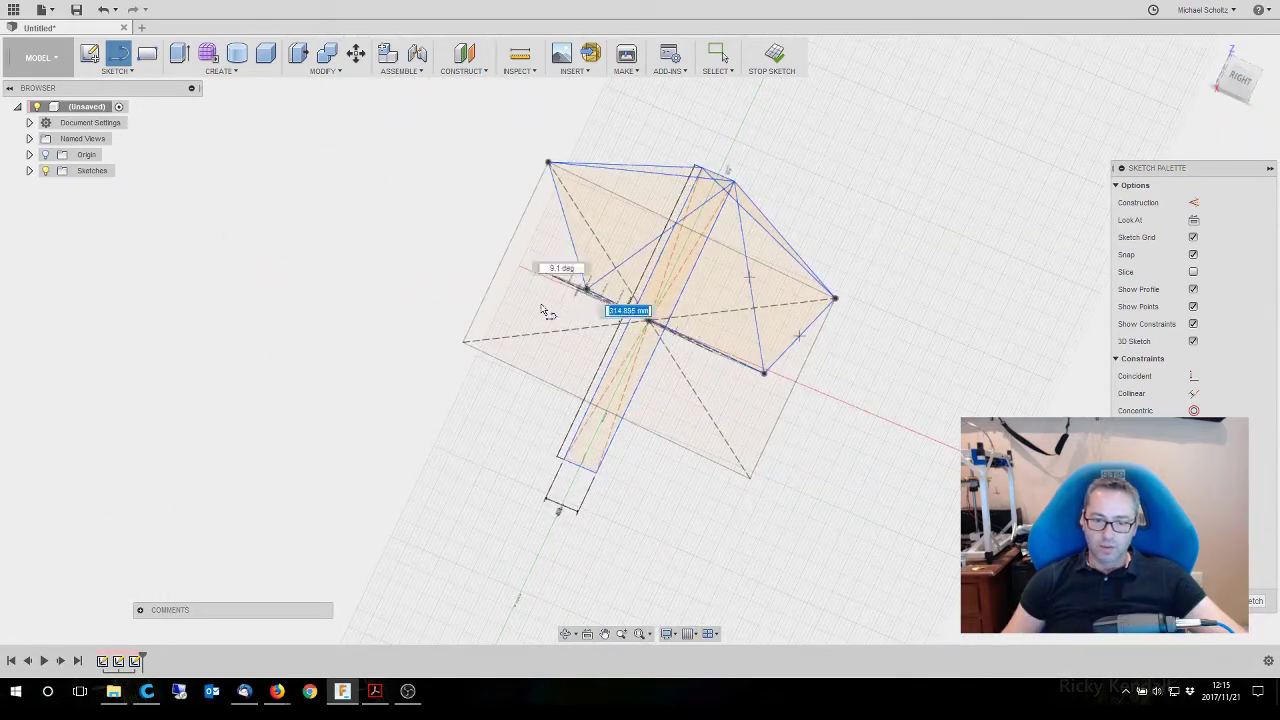
left_click(463, 341)
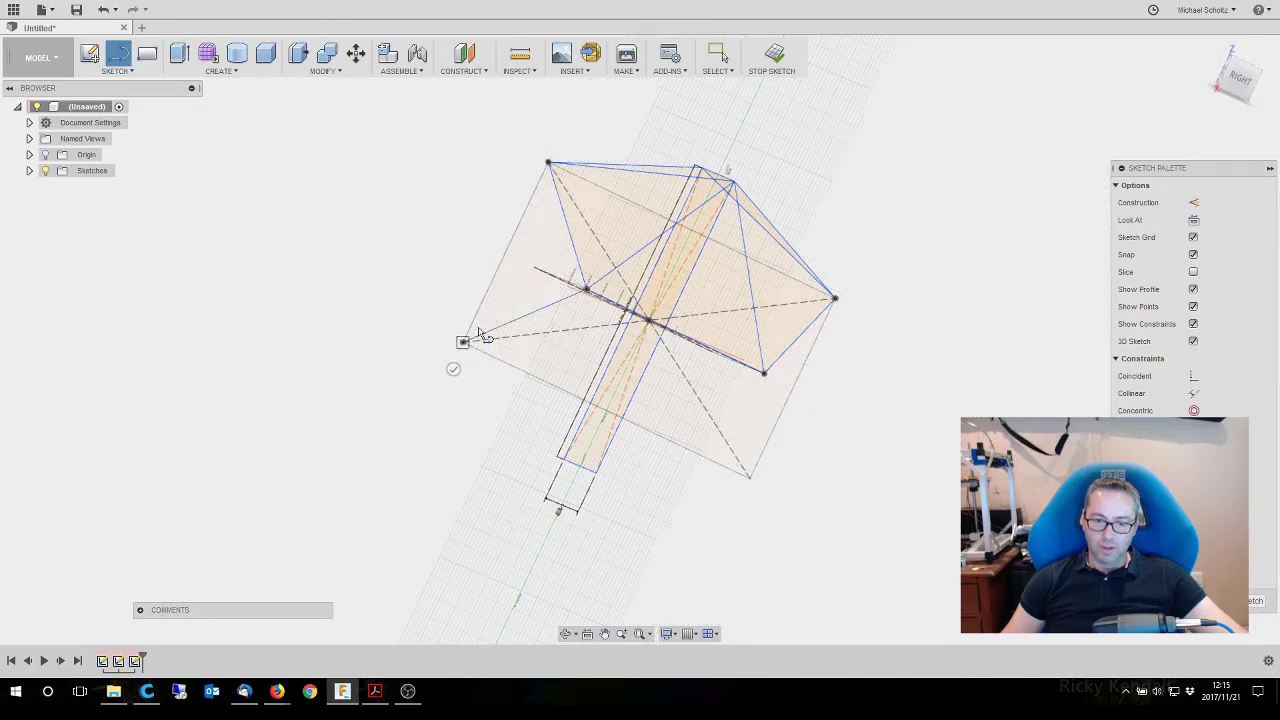
left_click(548, 163)
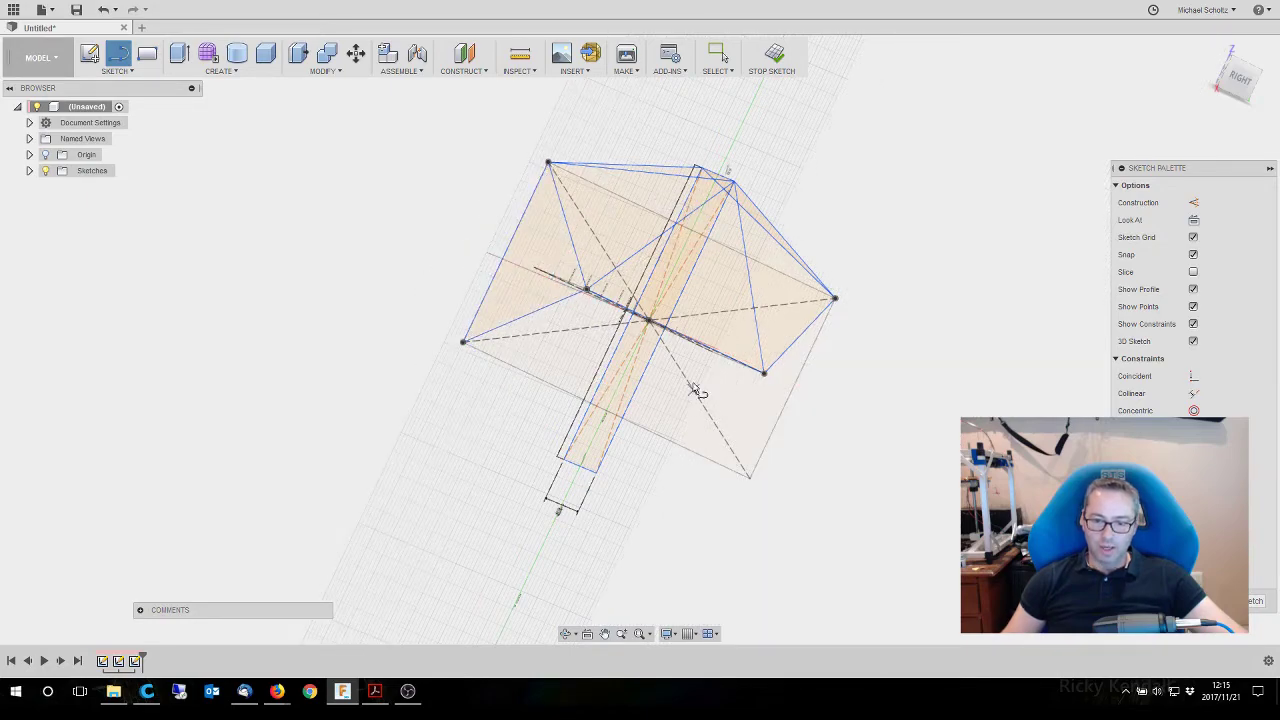
Join the XZ rectangle's lower right corner to the XY rectangle's front right and rear right corners with lines
mouse_move(1238, 88)
left_mouse_down()
mouse_move(1222, 90)
mouse_move(1246, 90)
left_mouse_up()
left_click(649, 306)
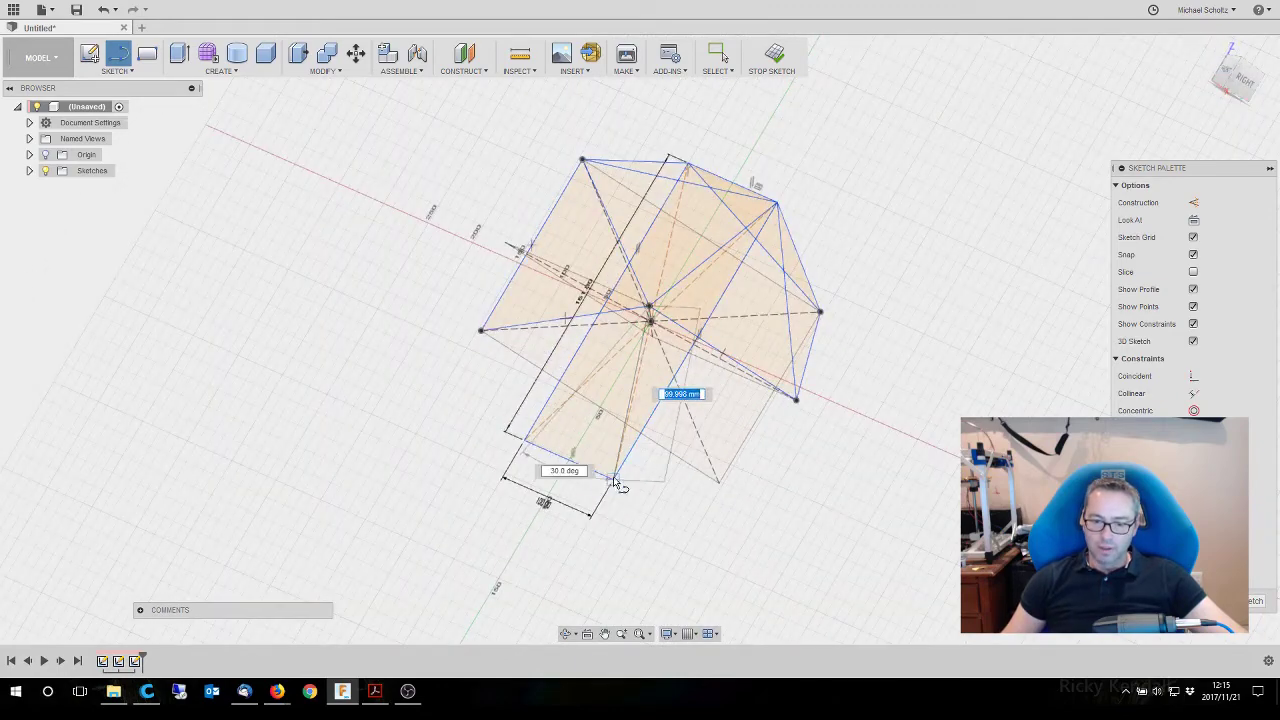
left_click(614, 478)
left_click(796, 400)
left_click(615, 478)
Connect the lower corners of the XZ and YZ rectangles with lines, and trace the YZ rectangle's rear vertical edge
middle_click_drag(620, 482, 657, 385, "shift")
left_click(667, 380)
left_click(488, 329)
left_click(668, 380)
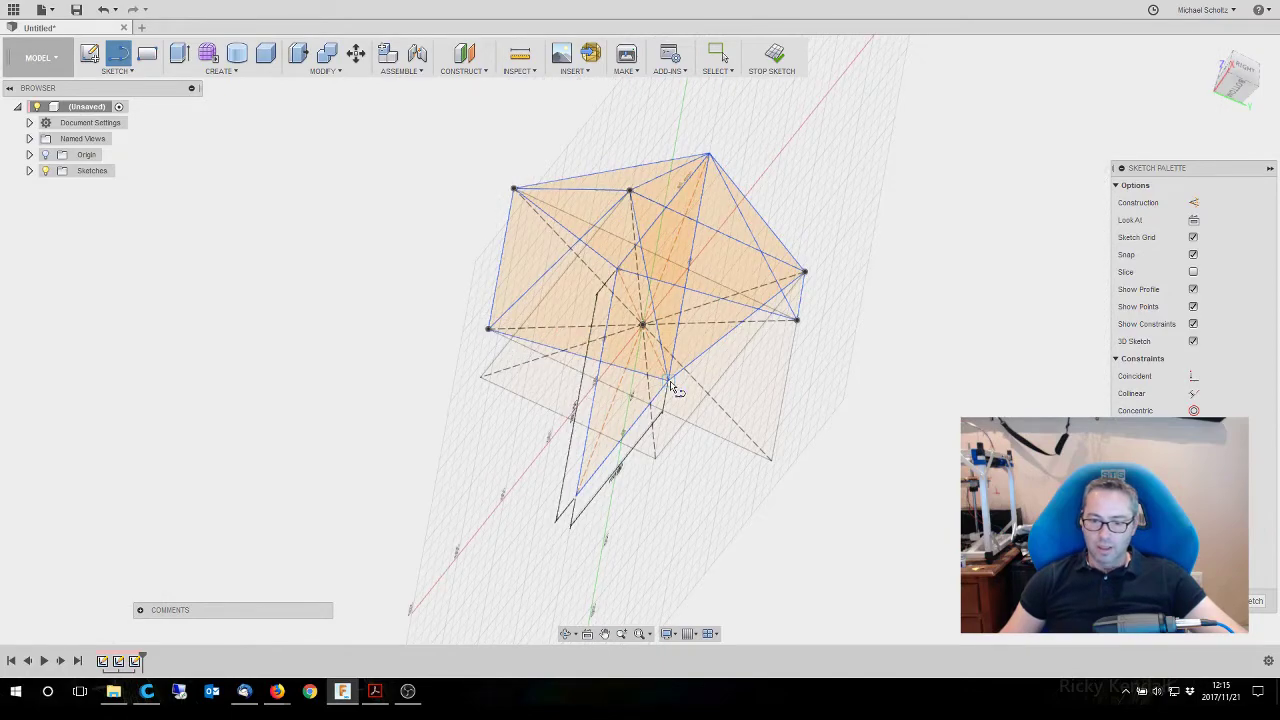
left_click(771, 460)
left_click(797, 320)
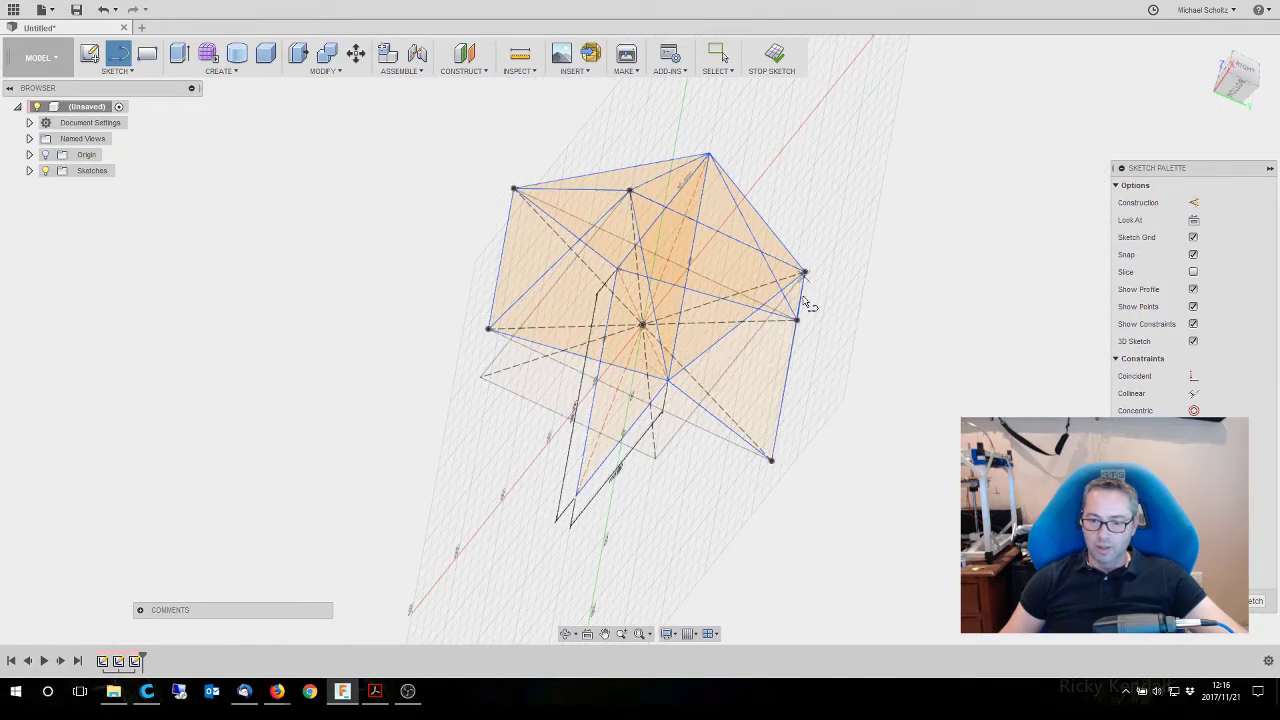
left_click(558, 512)
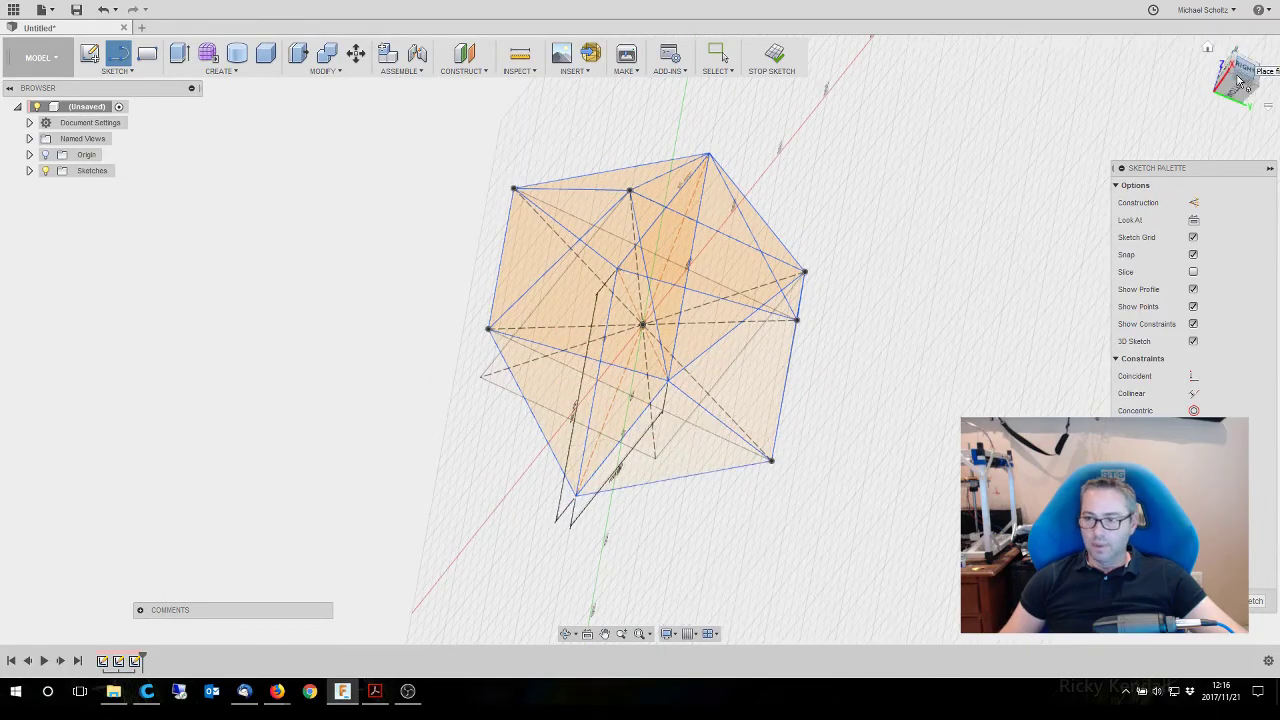
Add the missing lines joining the XY rectangle's left corners to the adjacent corners of the XZ and YZ rectangles
mouse_move(1238, 80)
left_mouse_down()
mouse_move(1190, 130)
mouse_move(1210, 190)
left_mouse_up()
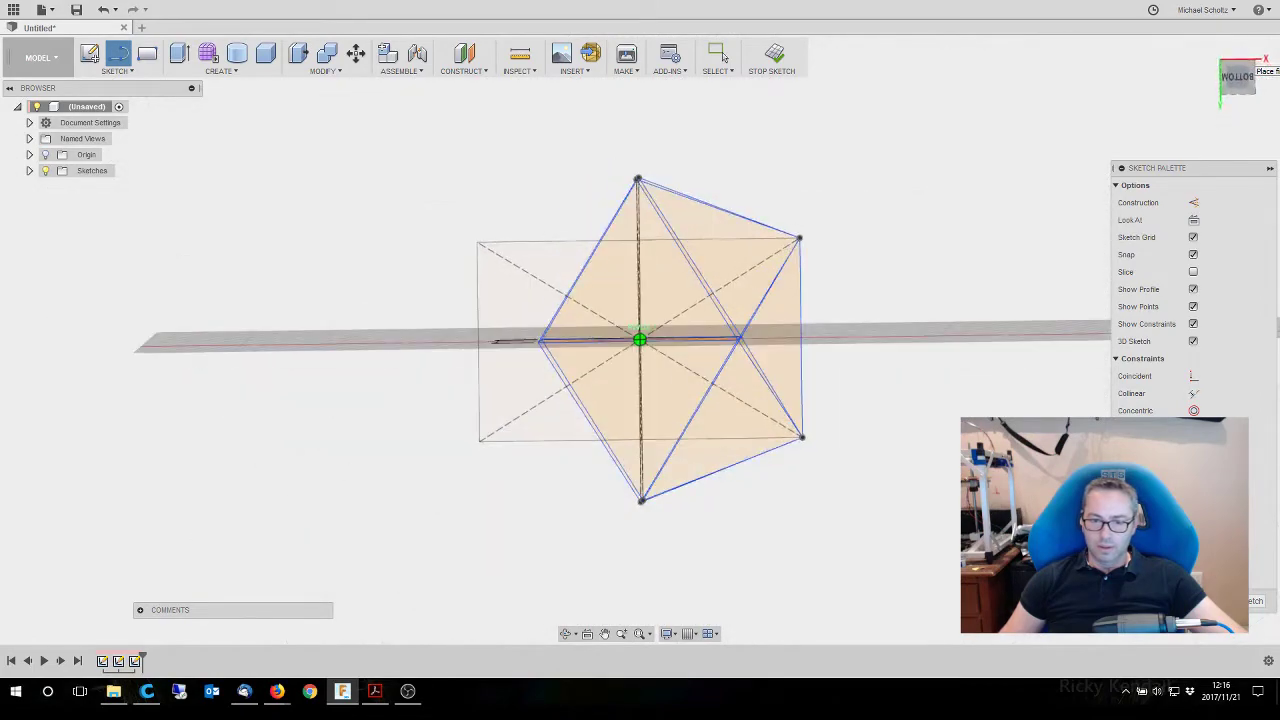
left_click_drag(1262, 62, 1250, 71)
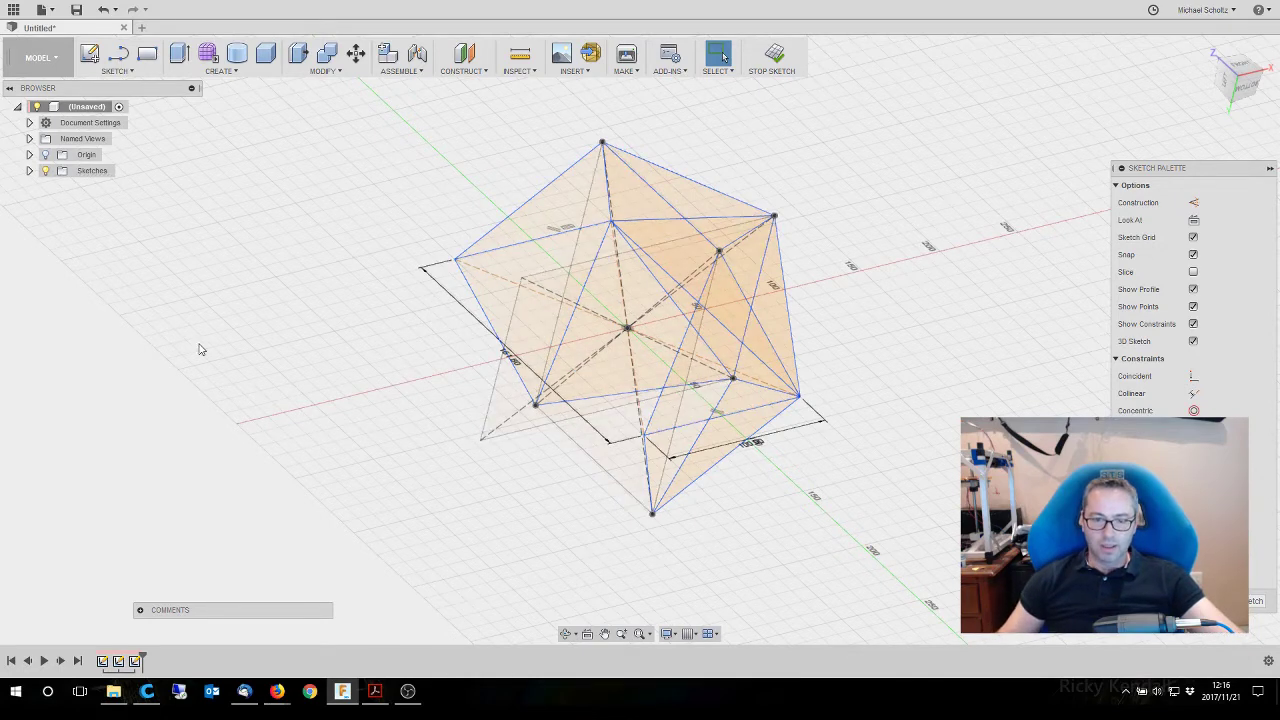
left_click(98, 71)
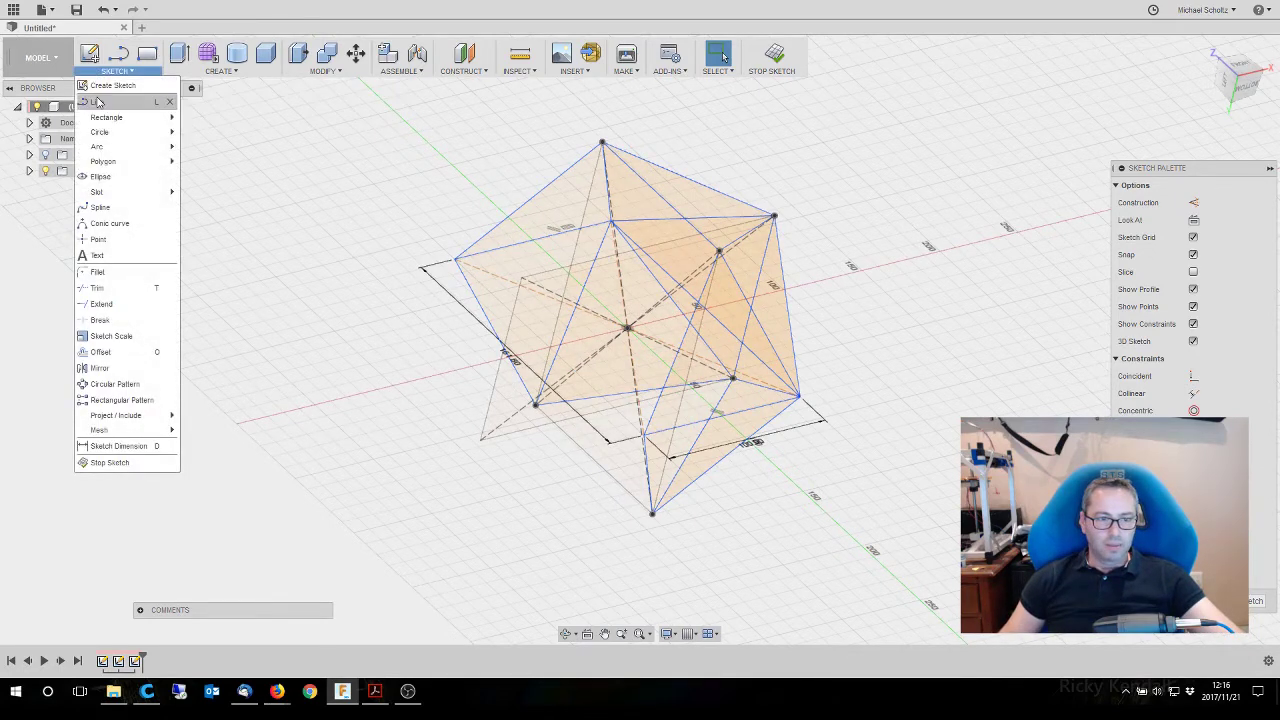
left_click(118, 53)
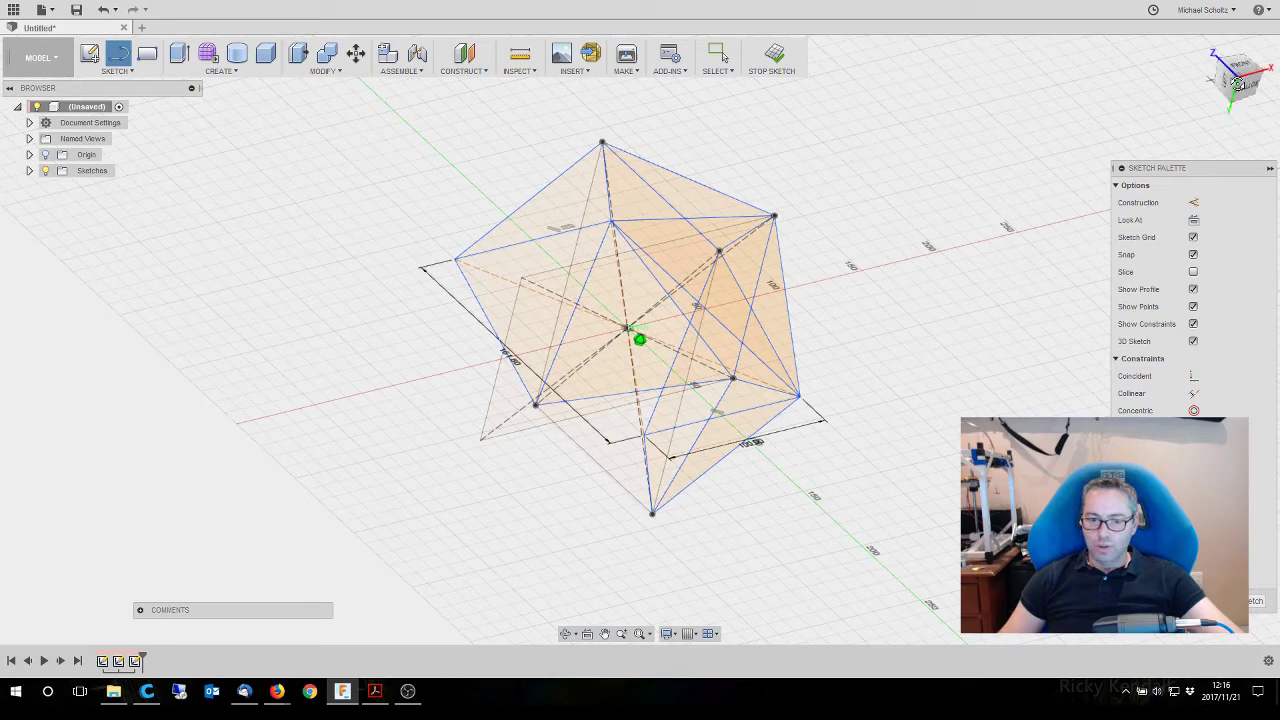
mouse_move(1237, 84)
left_mouse_down()
mouse_move(1233, 98)
mouse_move(1218, 89)
left_mouse_up()
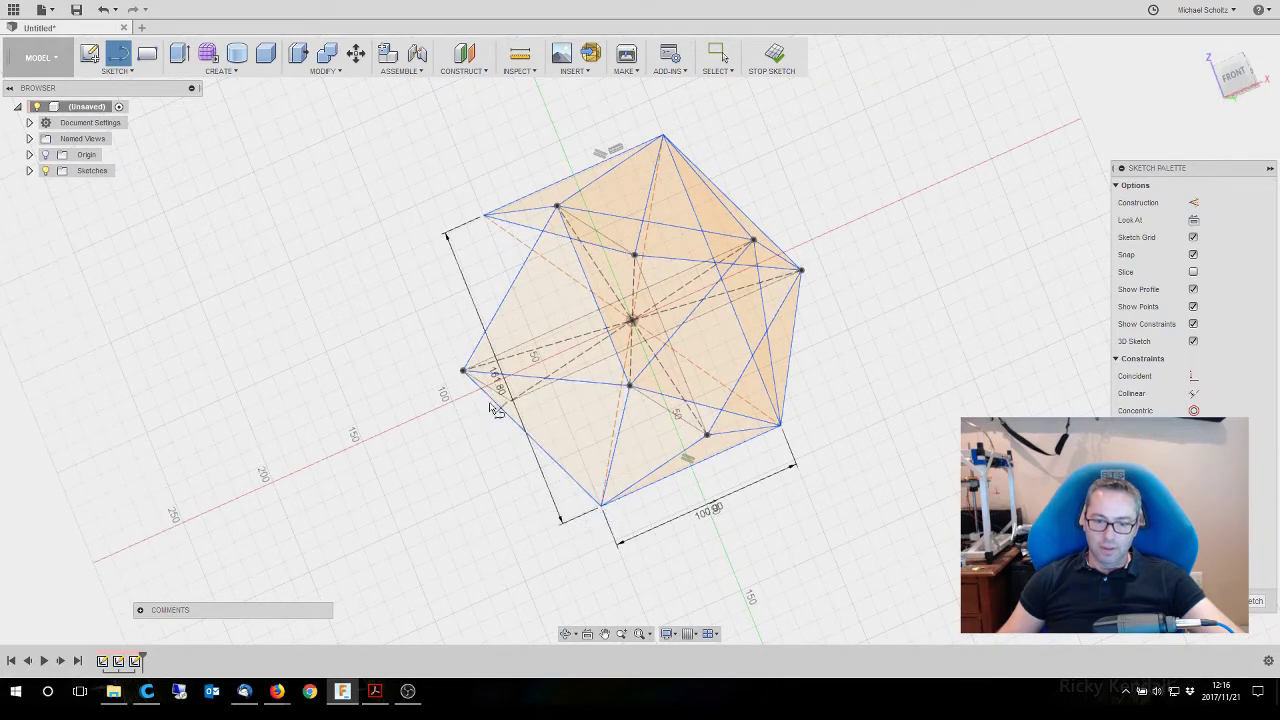
middle_click_drag(505, 226, 1072, 105, "shift")
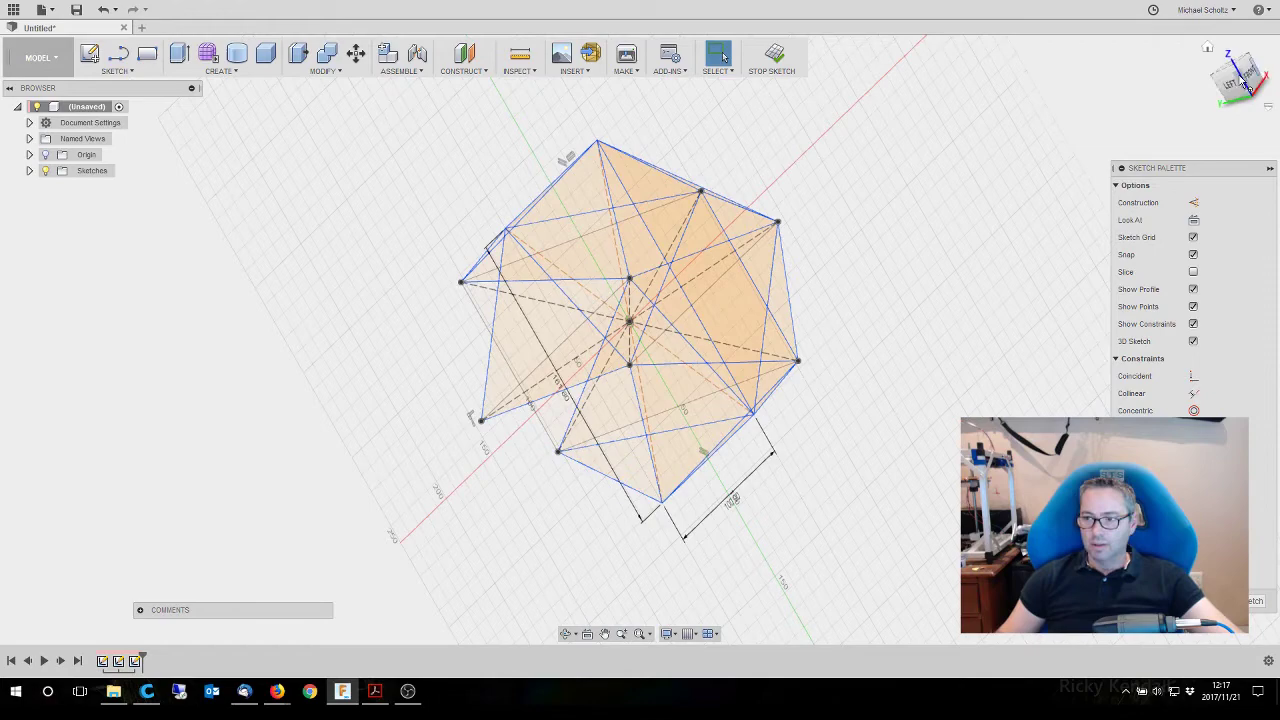
Draw a line from the XZ rectangle's lower left corner to the XY rectangle's rear left corner
mouse_move(1242, 80)
left_mouse_down()
mouse_move(1236, 100)
mouse_move(1215, 80)
mouse_move(1240, 66)
mouse_move(1245, 84)
left_mouse_up()
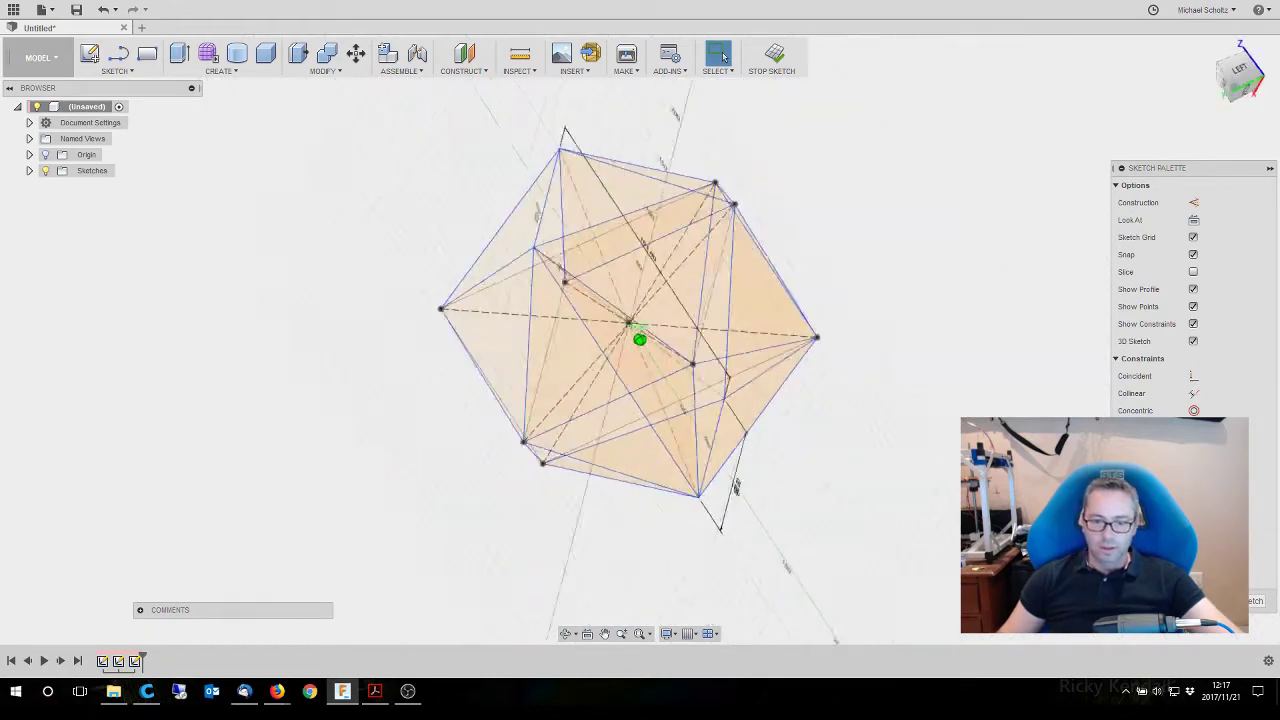
middle_click_drag(890, 200, 860, 212, "shift")
left_click(118, 55)
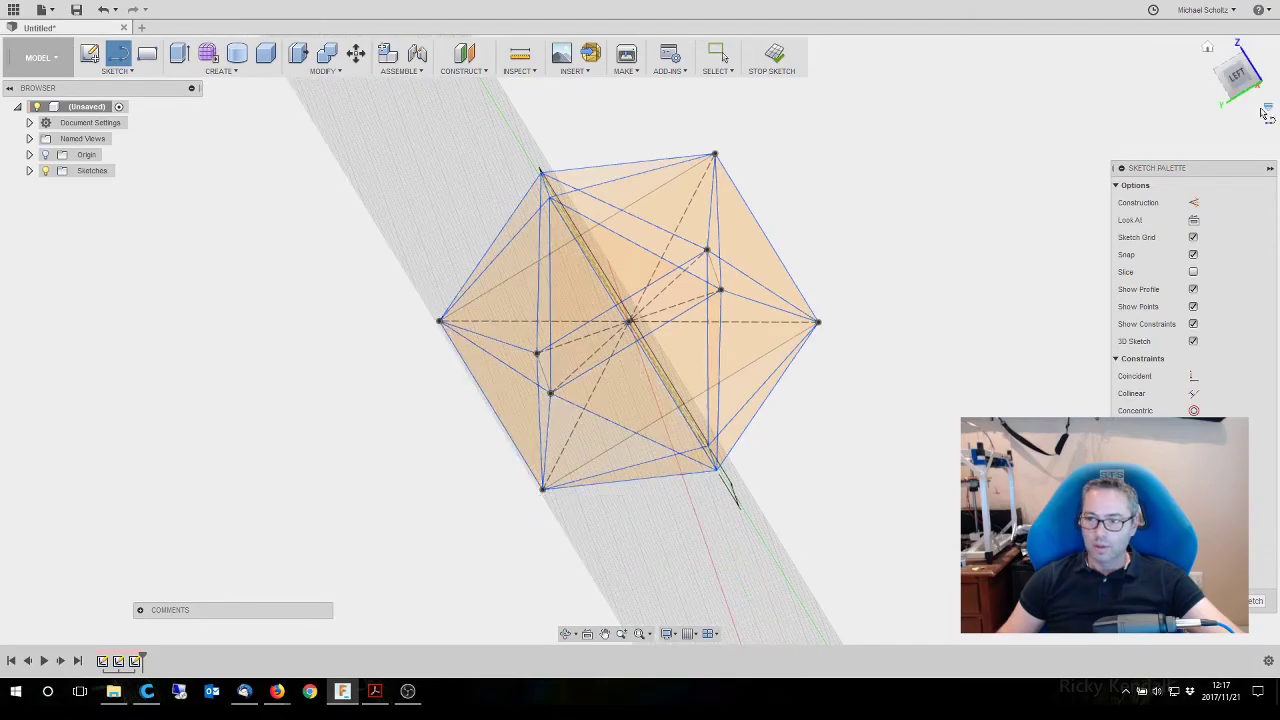
middle_click_drag(540, 490, 663, 370, "shift")
left_click(645, 363)
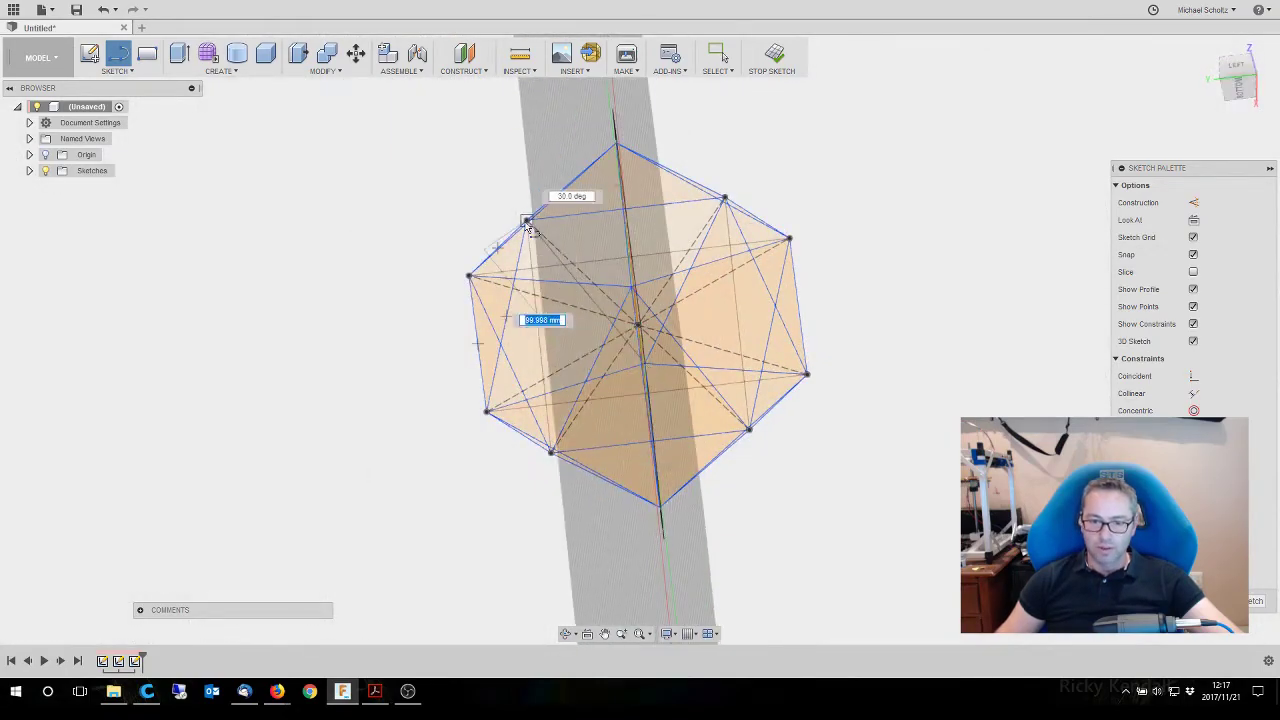
left_click(527, 220)
Hide Sketch1 and Sketch2, finish the sketch and inspect the completed line framework from several sides
mouse_move(530, 222)
middle_mouse_down("shift")
mouse_move(720, 170)
mouse_move(700, 225)
mouse_move(765, 250)
mouse_move(800, 244)
middle_mouse_up("shift")
middle_click_drag(1276, 70, 1277, 74, "shift")
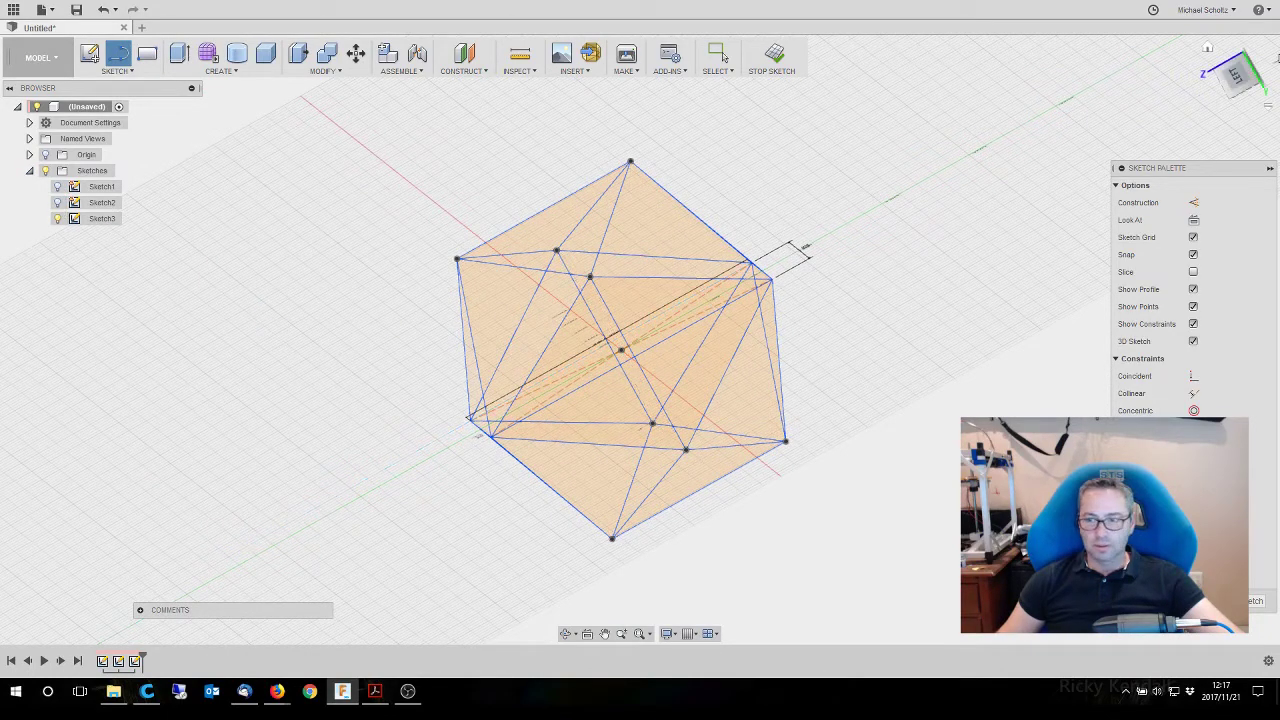
left_click(1254, 603)
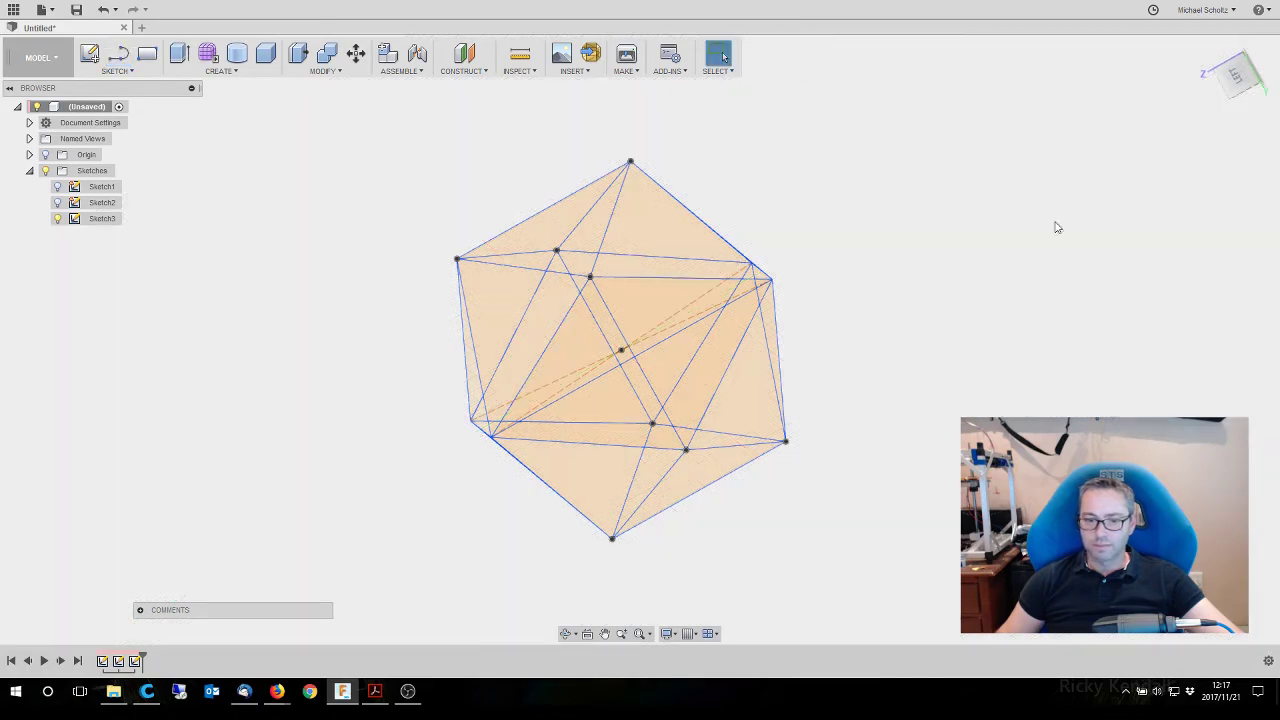
left_click_drag(1236, 78, 1250, 112)
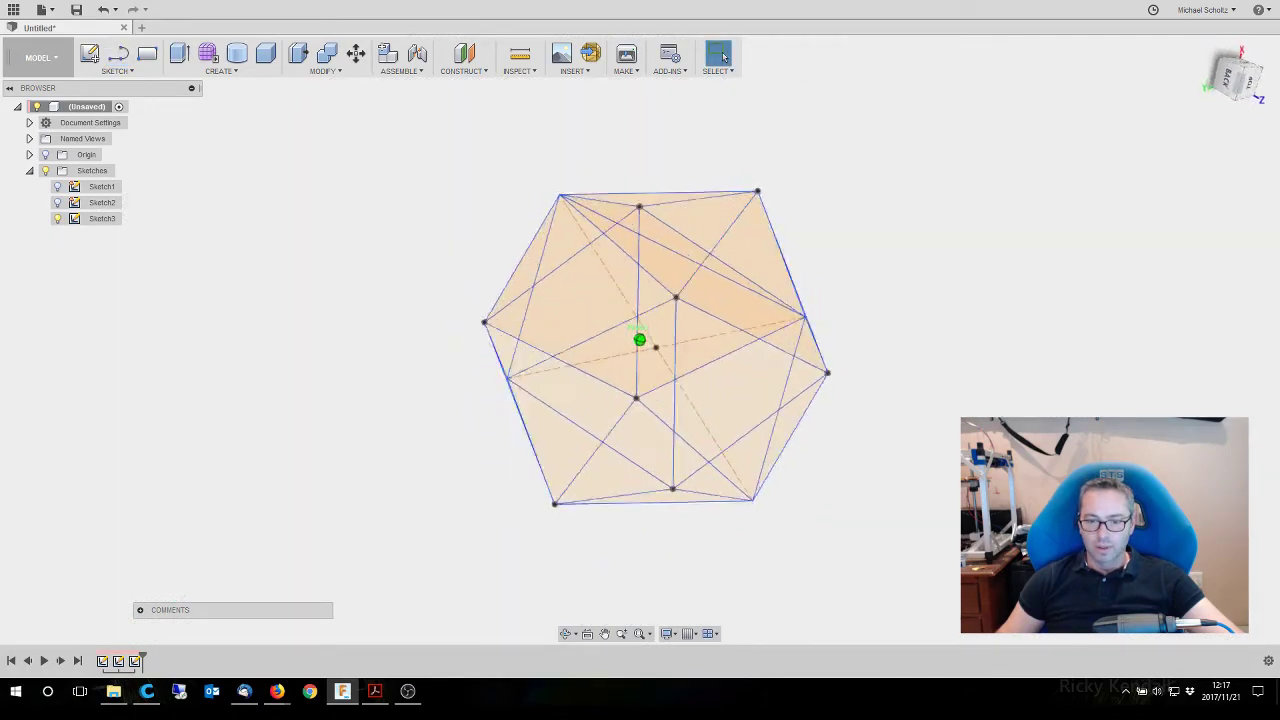
middle_click_drag(735, 355, 755, 357, "shift")
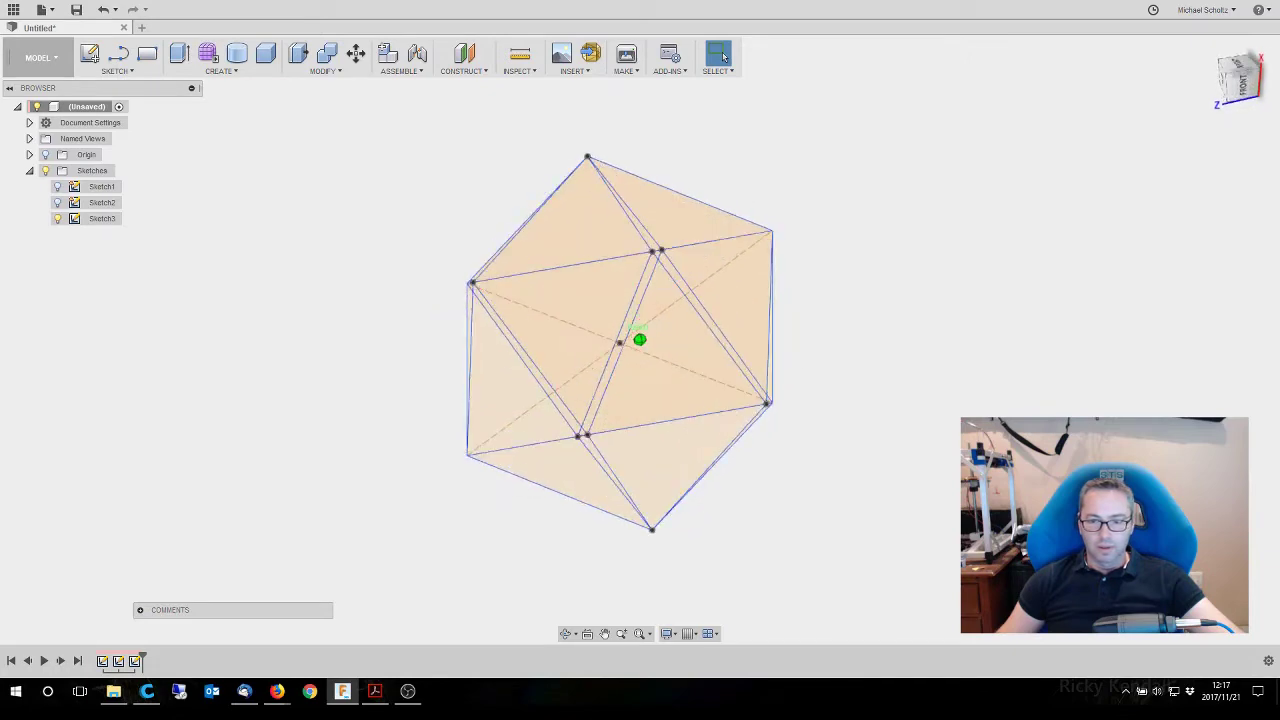
Extrude the first triangular profiles of Sketch3 inward to start a solid, giving the upper left triangle 100 mm with the Join operation
mouse_move(640, 340)
middle_mouse_down("shift")
mouse_move(690, 360)
mouse_move(770, 300)
middle_mouse_up("shift")
middle_click_drag(815, 363, 1010, 378, "shift")
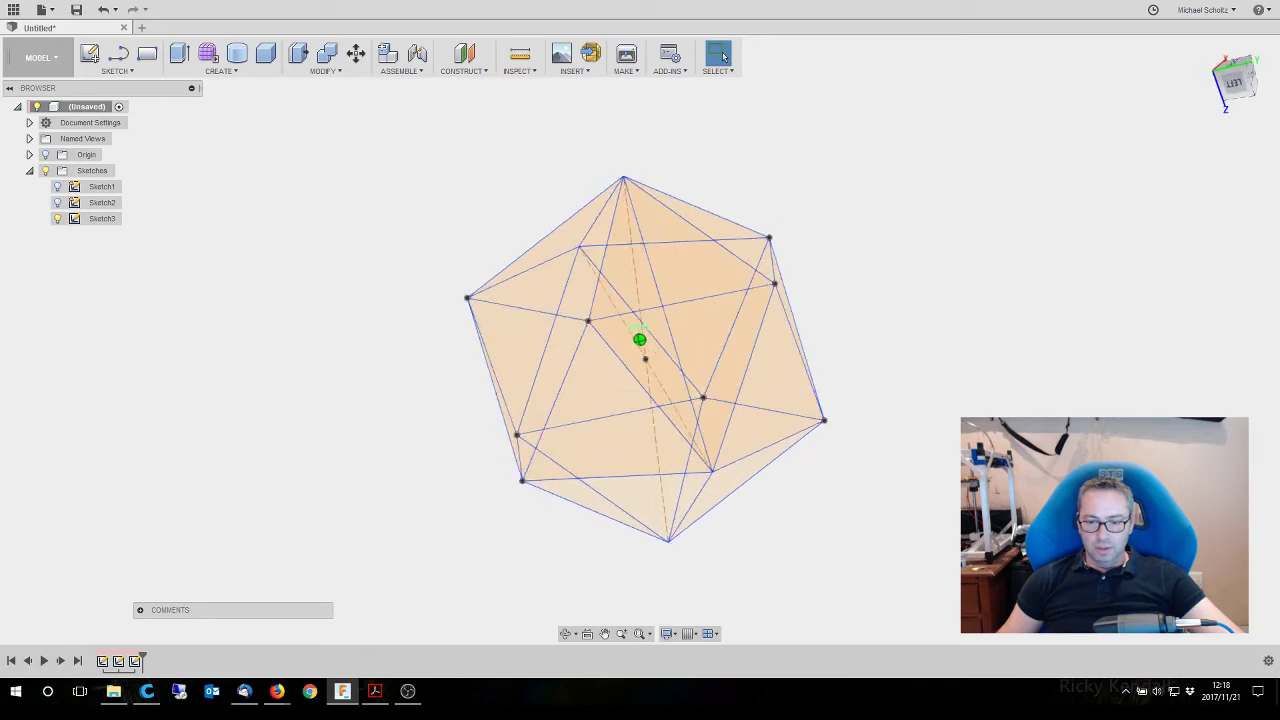
left_click_drag(1227, 86, 1230, 106)
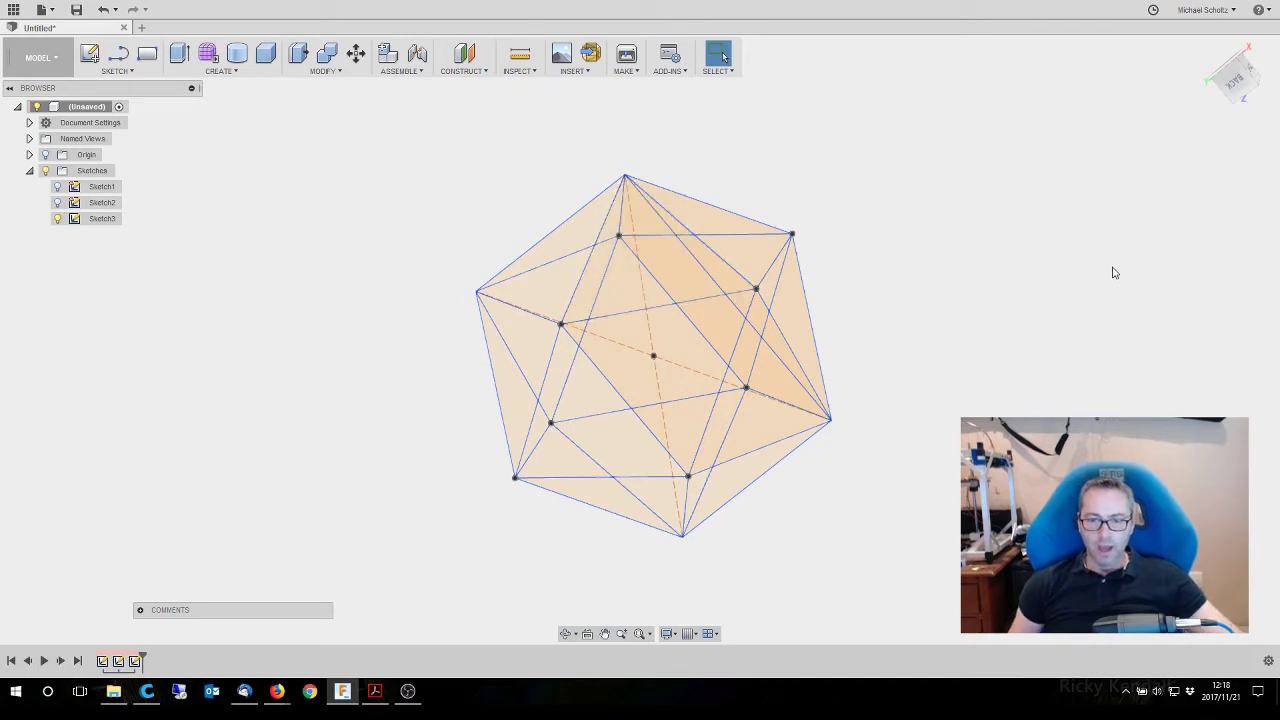
left_click(643, 253)
right_click(643, 252)
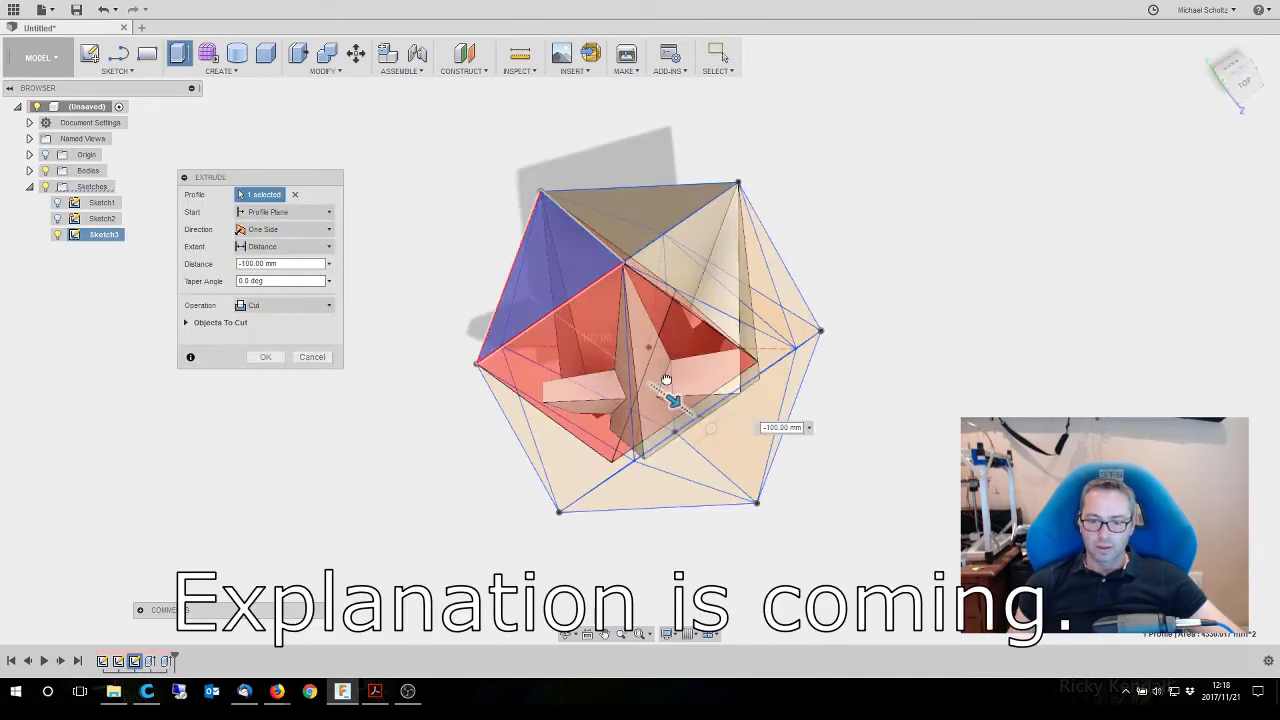
left_click(286, 305)
left_click(268, 322)
left_click(267, 356)
Extrude the adjacent upper right triangular profile inward and join it to the solid
left_click(717, 266)
right_click(717, 266)
left_click(767, 252)
left_click_drag(713, 268, 574, 308)
left_click(267, 356)
Extrude the central triangular profile below the shared vertex inward, using the Join operation
right_click(671, 332)
left_click(718, 317)
left_click(671, 337)
left_click(312, 307)
right_click(671, 332)
left_click(718, 317)
left_click(284, 305)
left_click(266, 357)
Extrude the triangle to the left of the central one inward and join it to the solid
right_click(563, 366)
left_click(612, 349)
left_click_drag(579, 361, 687, 315)
left_click(275, 306)
left_click(269, 323)
left_click(266, 357)
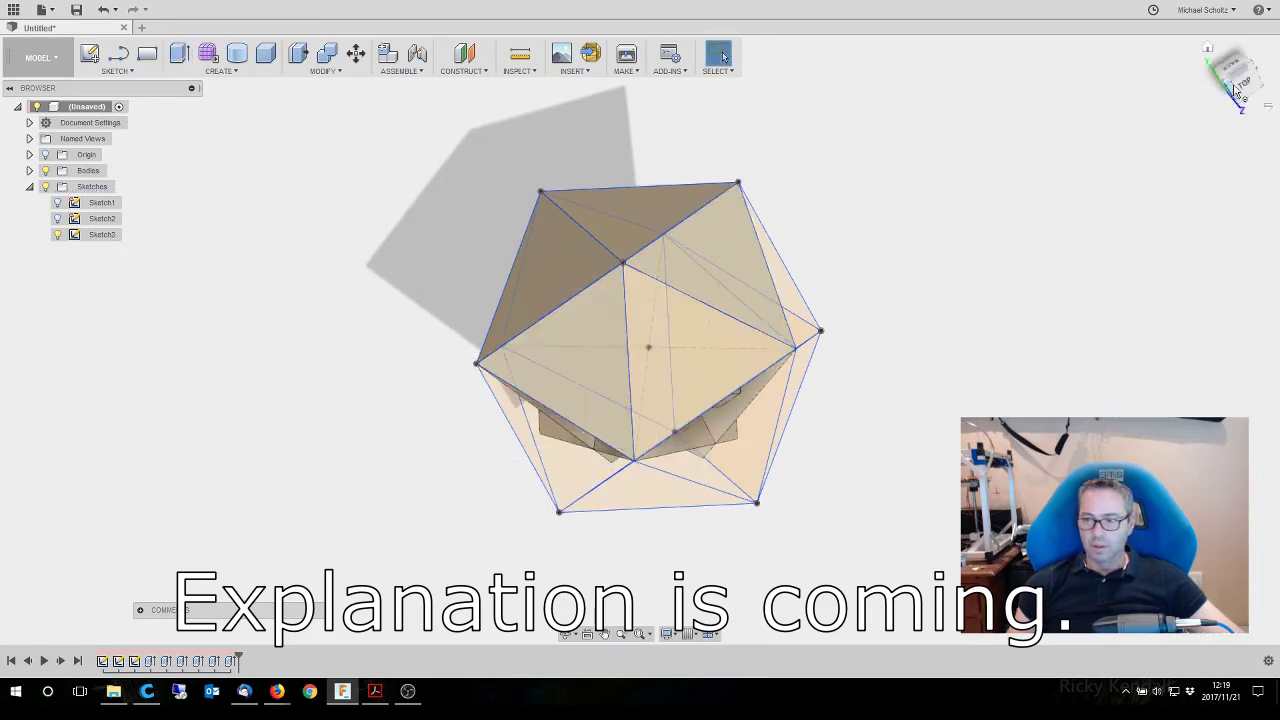
Extrude an open triangular profile on the neighbouring side of the framework inward and join it to the body
left_click_drag(1236, 82, 1205, 35)
middle_click_drag(640, 340, 592, 394, "shift")
right_click(703, 151)
left_click(751, 136)
left_click_drag(714, 150, 667, 413)
left_click(266, 264)
right_click(573, 275)
left_click(620, 259)
left_click(286, 308)
left_click(273, 325)
left_click(266, 340)
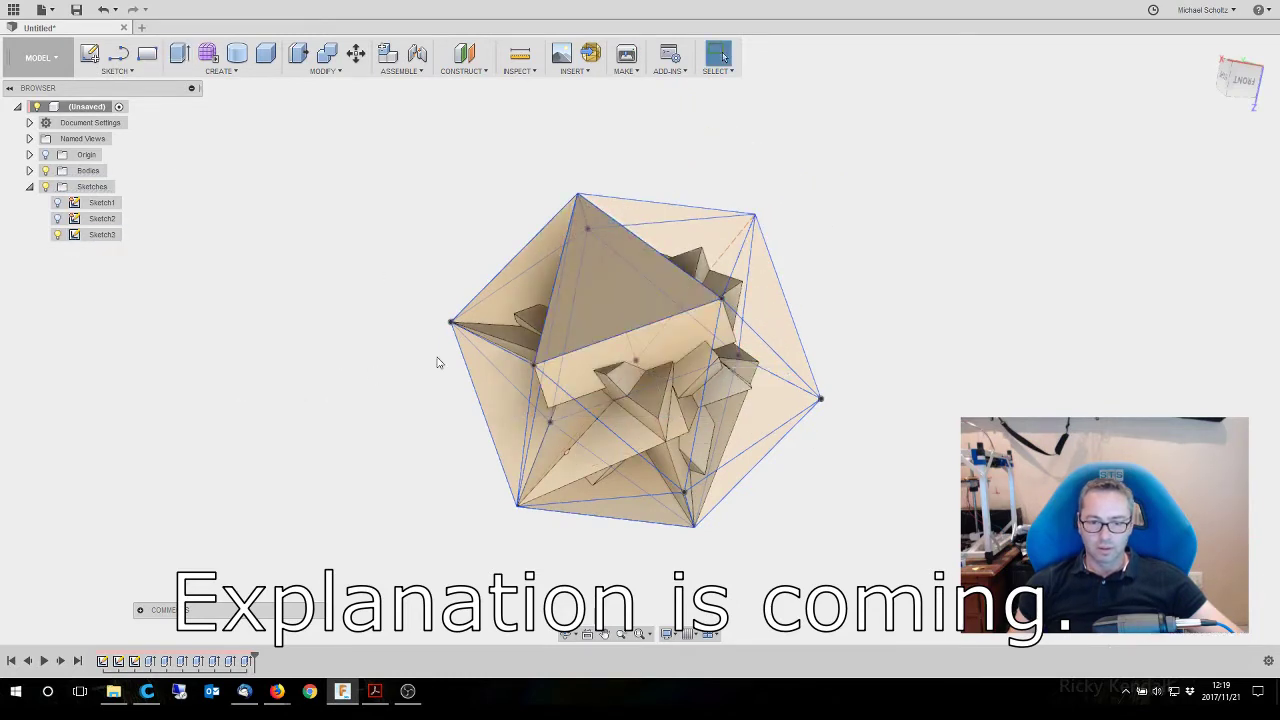
Extrude the narrow left triangular profile 80 mm inward with the Join operation
right_click(497, 399)
left_click(544, 384)
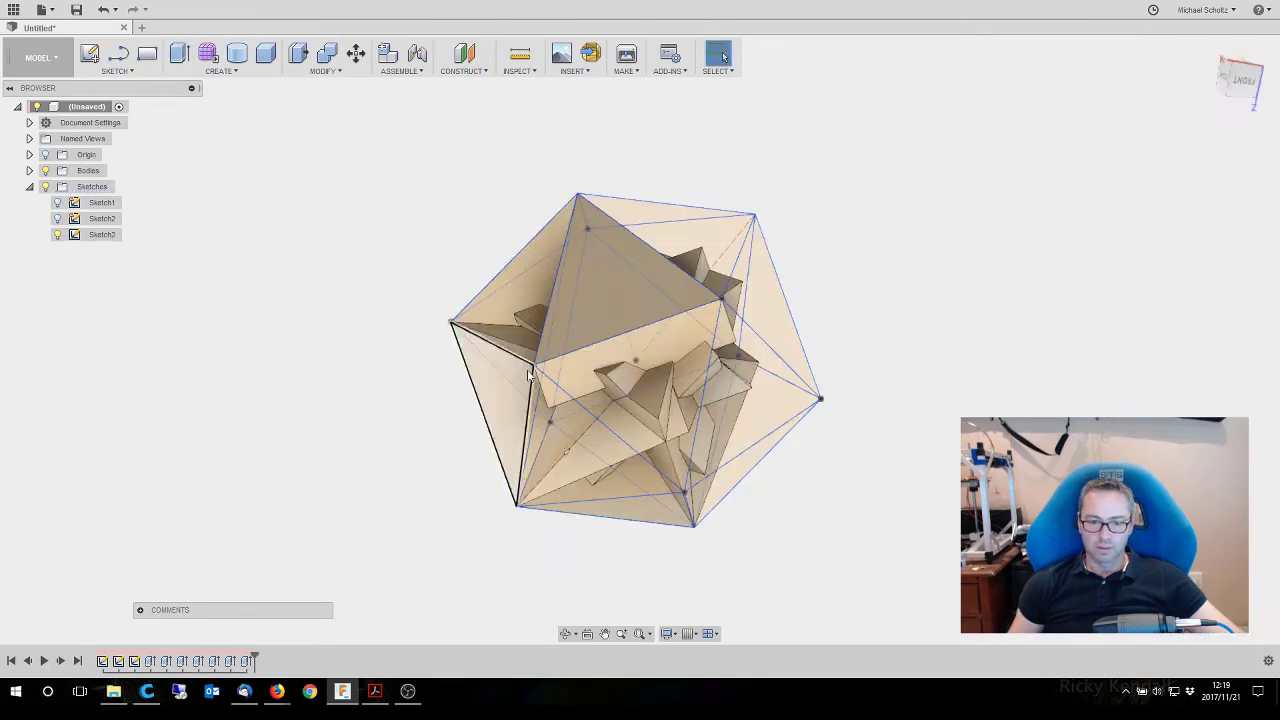
key("e")
left_click(486, 429)
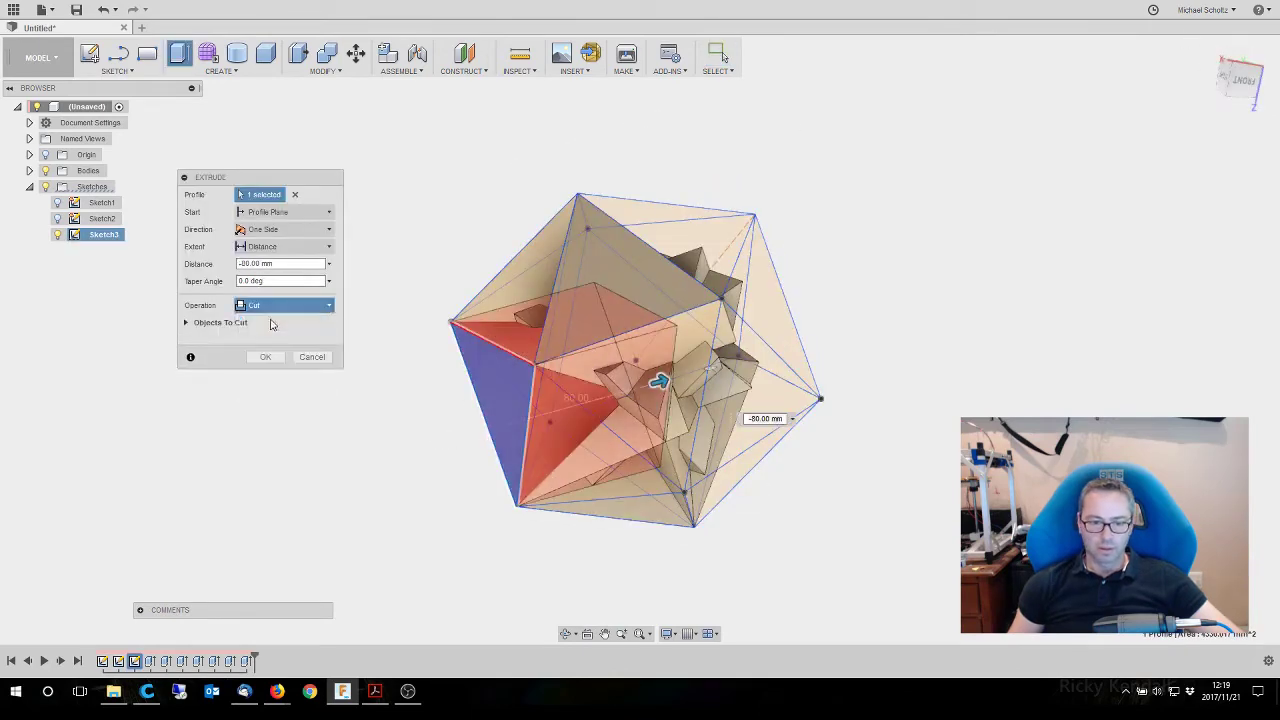
left_click(263, 354)
Extrude the open left triangular profile inward and the top one 60 mm inward, joining both to the solid
right_click(645, 370)
left_click(621, 426)
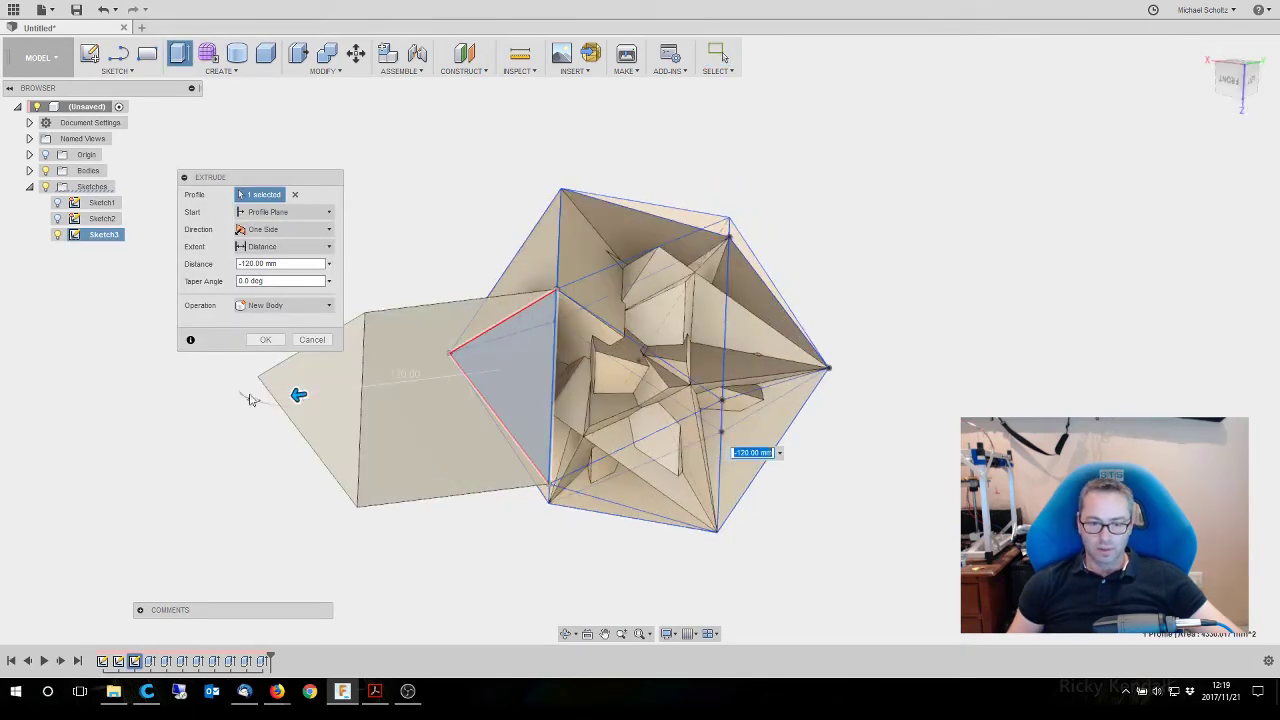
left_click(265, 356)
left_click(608, 250)
key("e")
left_click_drag(605, 255, 623, 357)
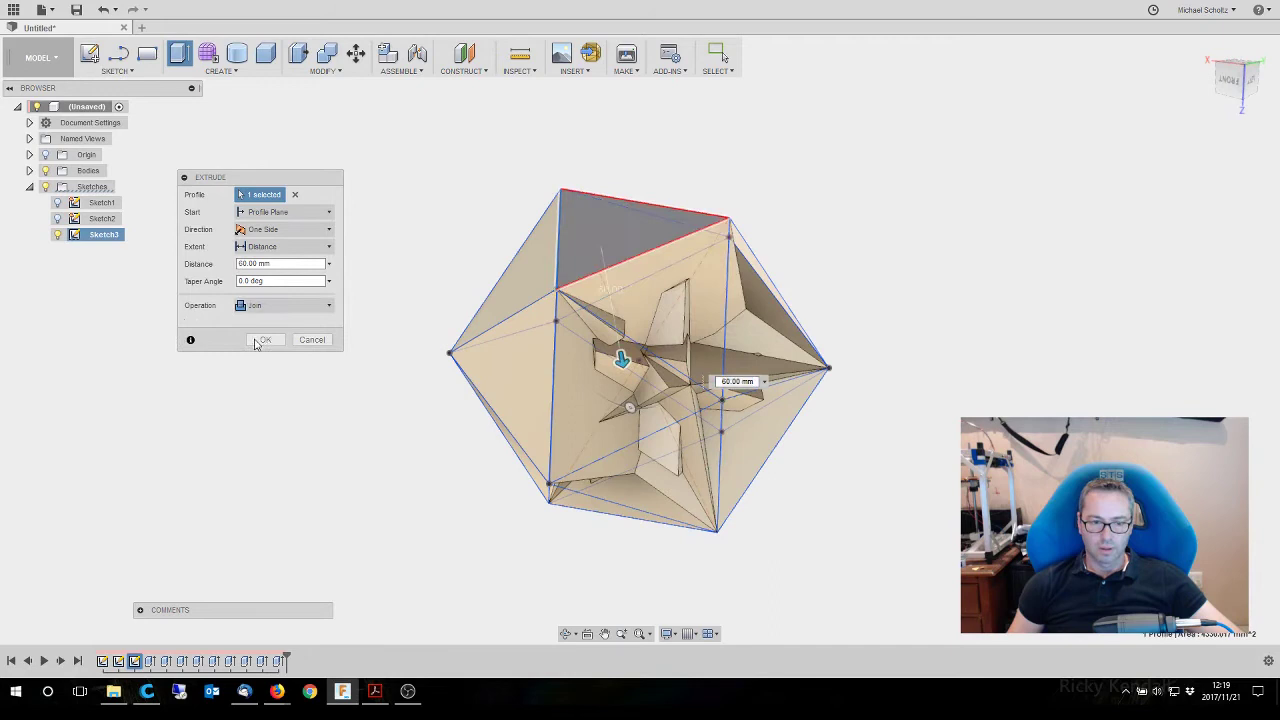
left_click(263, 355)
Extrude the right triangular profile inward and the upper central one 90 mm inward, joining both to the solid
left_click(780, 304)
key("e")
key("Escape")
key("e")
left_click_drag(758, 328, 597, 343)
left_click(263, 356)
left_click(682, 280)
key("e")
left_click_drag(668, 303, 620, 394)
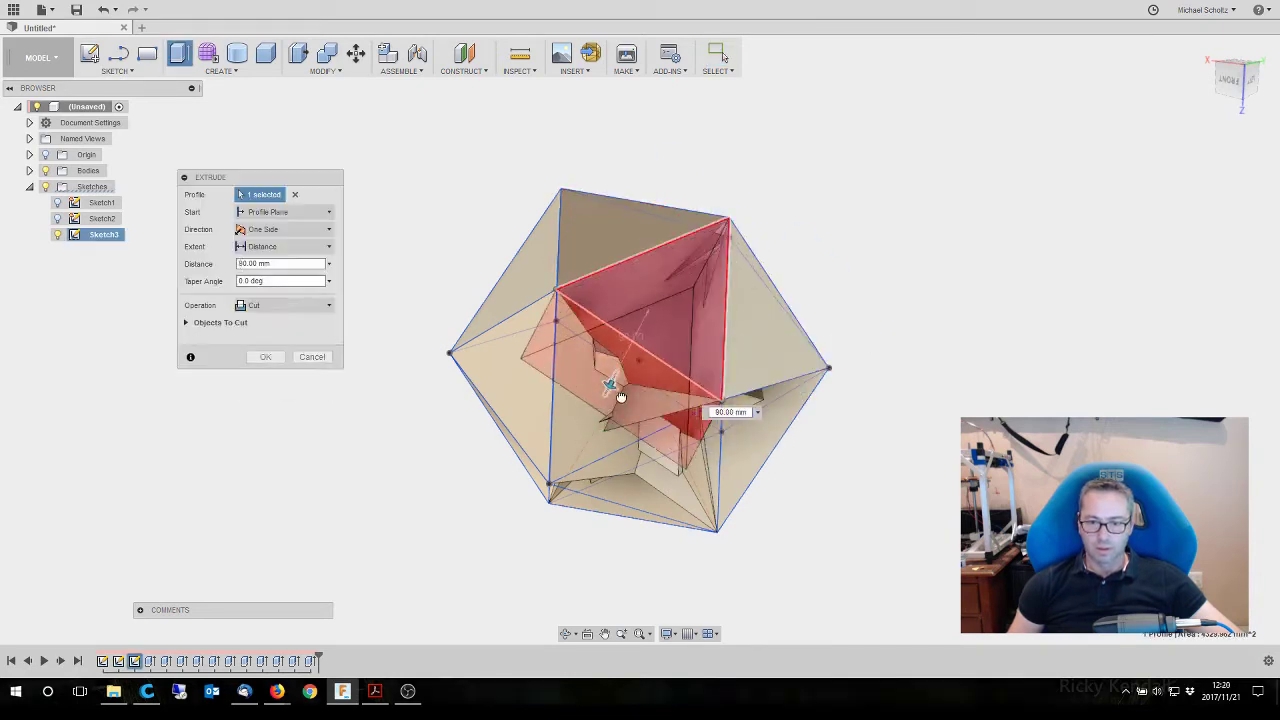
left_click(263, 356)
Extrude the open lower left triangular profile inward by 13.382 mm and join it to the solid
right_click(602, 362)
left_click(668, 362)
middle_click_drag(606, 400, 651, 397, "shift")
left_click(590, 415)
left_click_drag(580, 410, 663, 363)
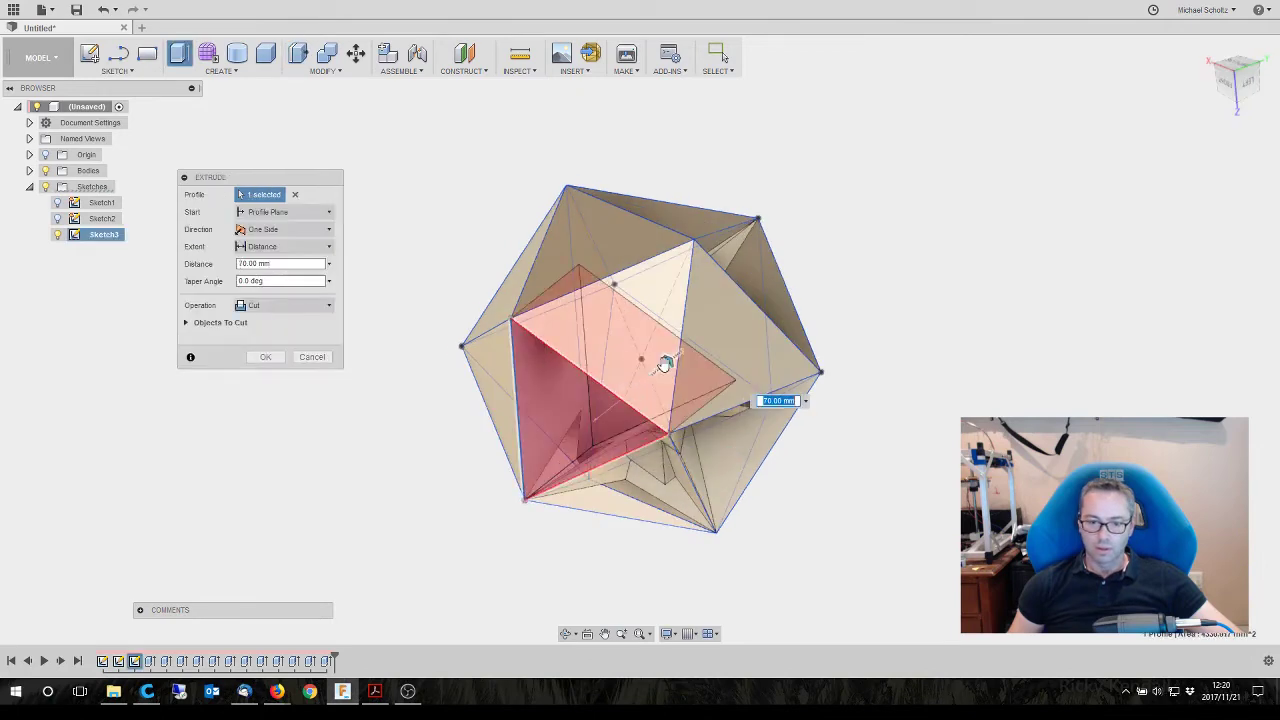
left_click(285, 305)
left_click(265, 322)
mouse_move(1238, 82)
left_mouse_down()
mouse_move(1222, 76)
mouse_move(1236, 88)
left_mouse_up()
left_click_drag(626, 367, 522, 316)
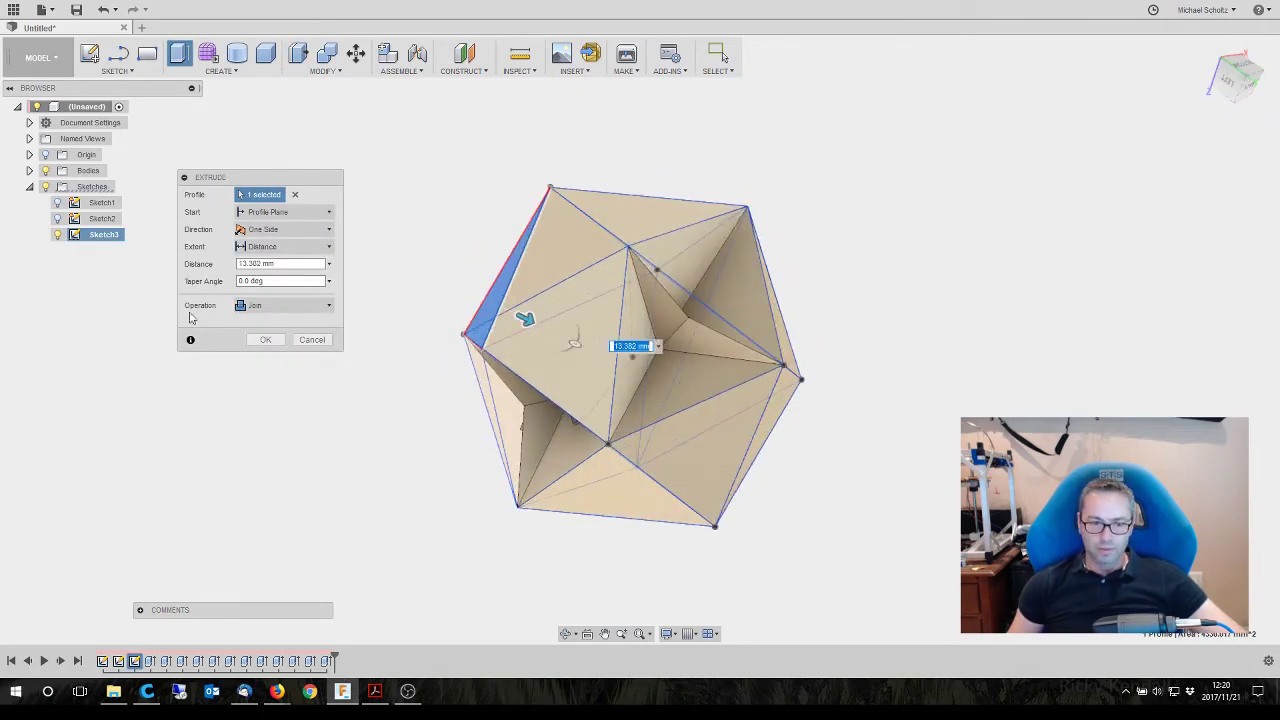
left_click(265, 340)
Extrude the upper right open triangular profile 60 mm inward with Join
right_click(717, 277)
left_click(740, 259)
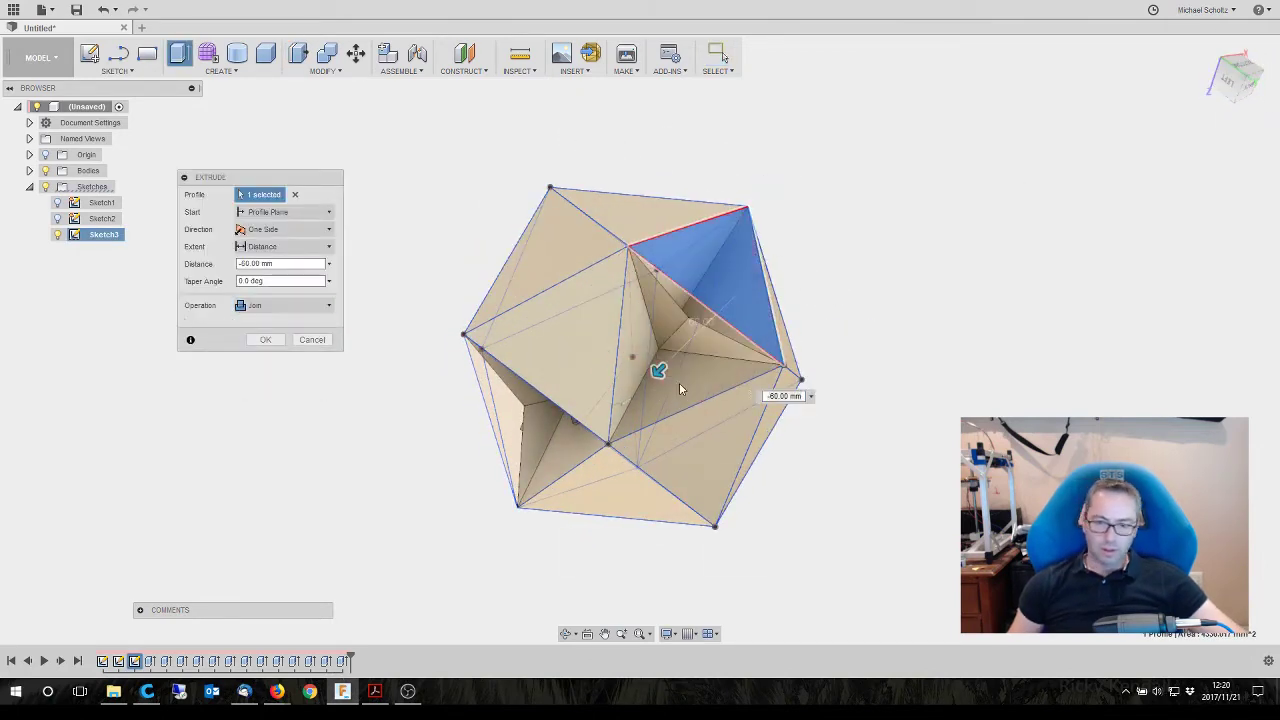
left_click(265, 340)
Extrude the open central triangle between the filled faces inward, set it to Join and adjust its depth
right_click(674, 363)
left_click(698, 346)
left_click_drag(692, 360, 590, 382)
left_click(285, 305)
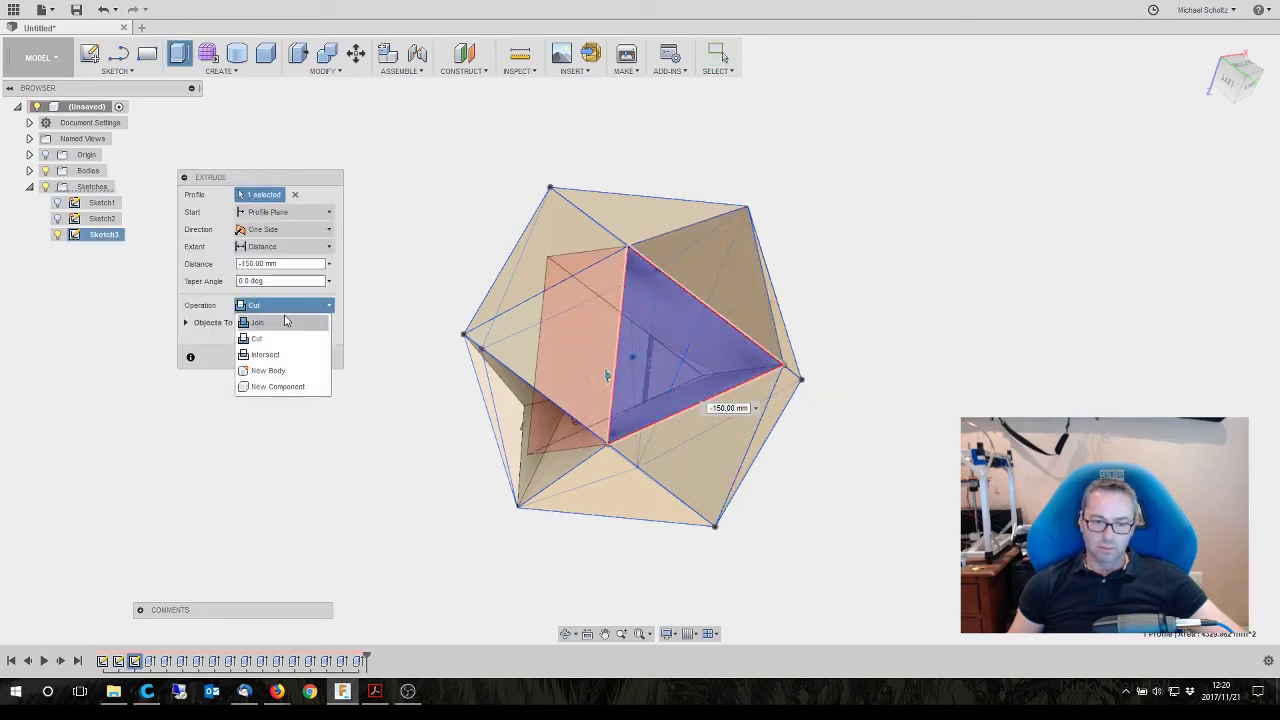
left_click(286, 321)
mouse_move(1228, 84)
left_mouse_down()
mouse_move(1243, 92)
mouse_move(1228, 88)
left_mouse_up()
left_click_drag(484, 367, 537, 377)
left_click(265, 340)
Extrude the downward-pointing triangular profile at the lower front 60 mm inward and join it to the solid
right_click(650, 460)
left_click(652, 428)
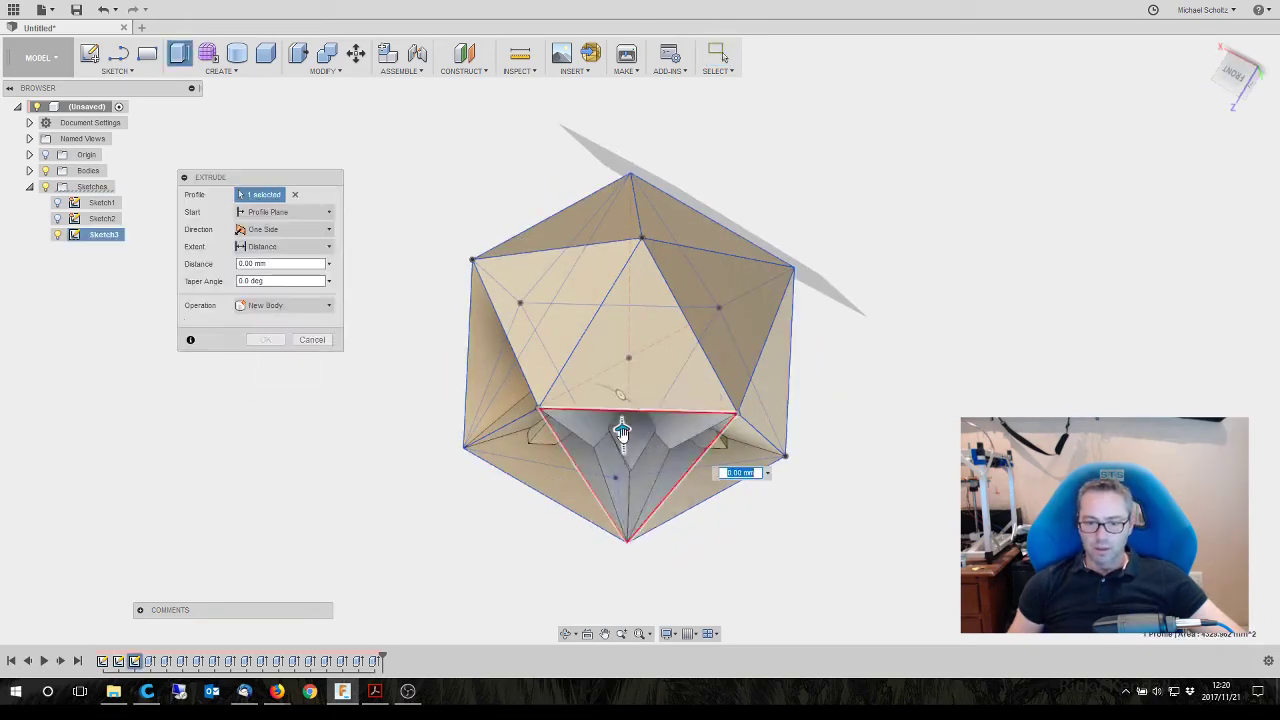
left_click_drag(623, 436, 619, 355)
left_click(290, 305)
left_click(286, 321)
mouse_move(1240, 88)
left_mouse_down()
mouse_move(1238, 72)
mouse_move(1250, 80)
left_mouse_up()
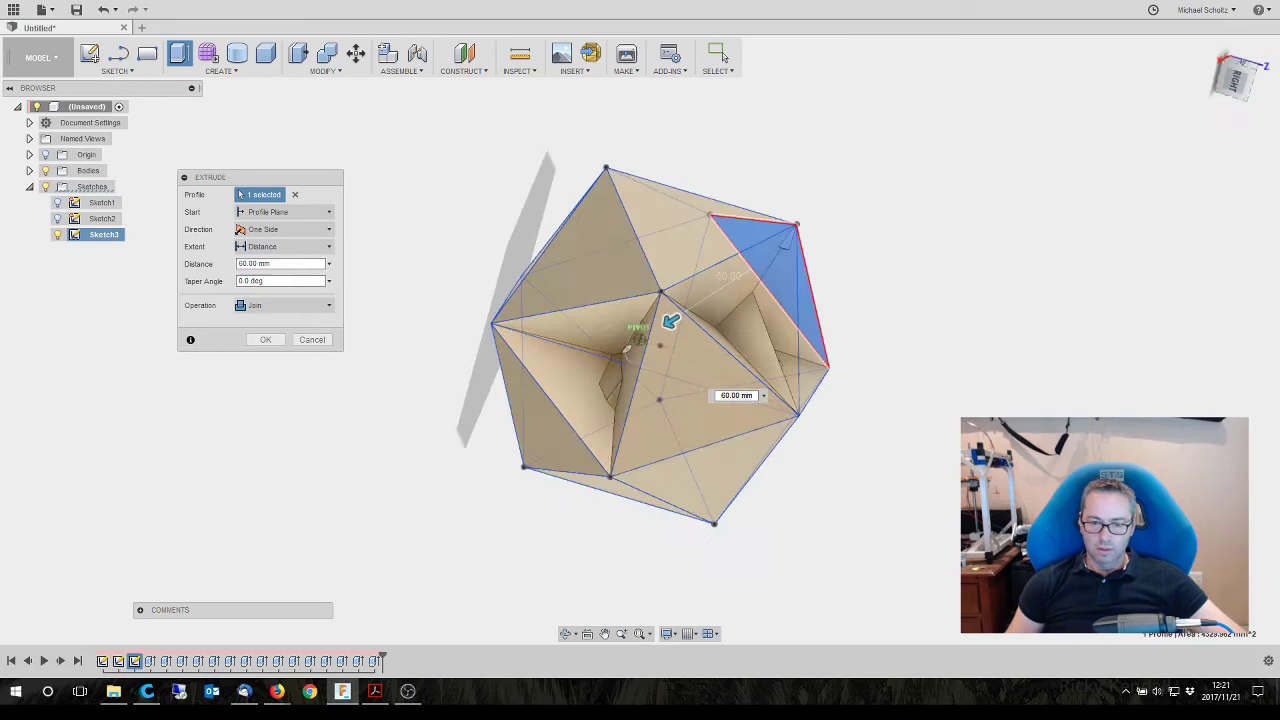
left_click(265, 340)
Extrude the open left-hand triangular profile on the right side of the framework inward with Join
right_click(571, 355)
left_click(619, 338)
left_click_drag(567, 357, 651, 334)
left_click(286, 305)
left_click(286, 321)
left_click(265, 340)
Extrude the open triangular profile at the upper right of that side inward and join it to the solid
right_click(786, 325)
left_click(829, 309)
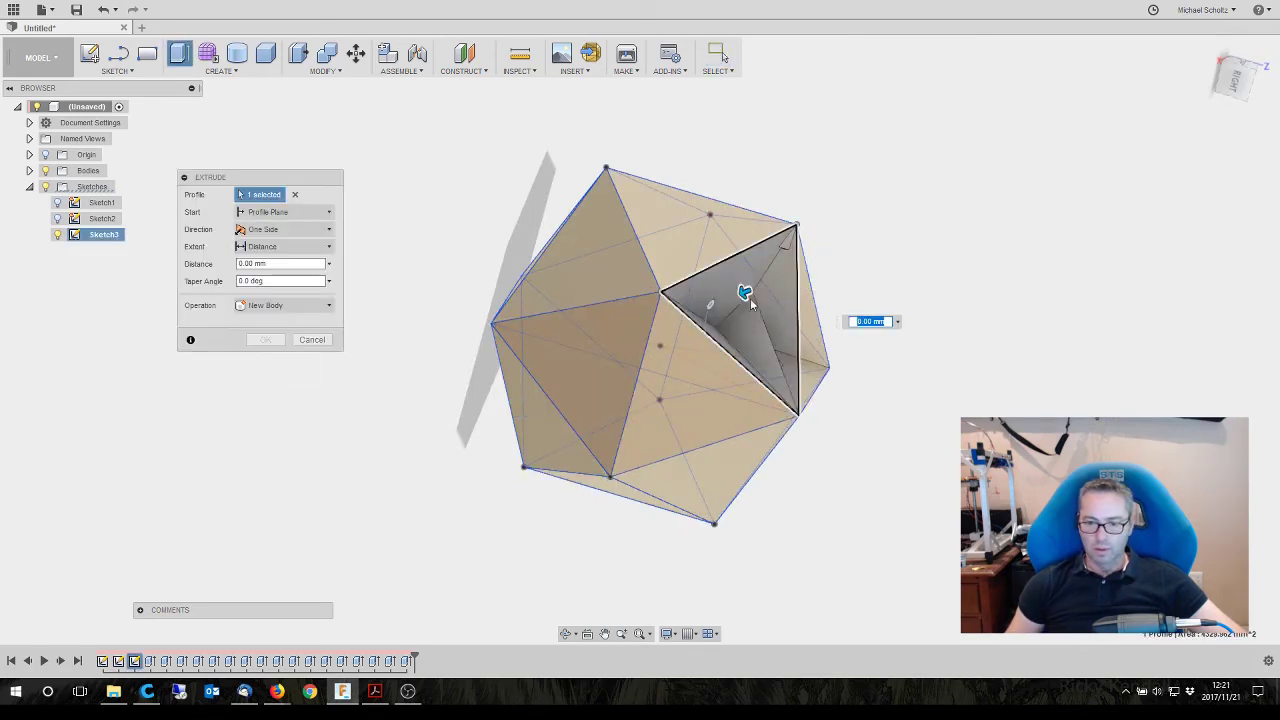
left_click_drag(748, 292, 660, 325)
left_click(286, 305)
left_click(286, 321)
left_click(265, 340)
Extrude the right-hand one of the two remaining open triangles 100 mm inward with the Join operation
left_click_drag(1240, 80, 1219, 83)
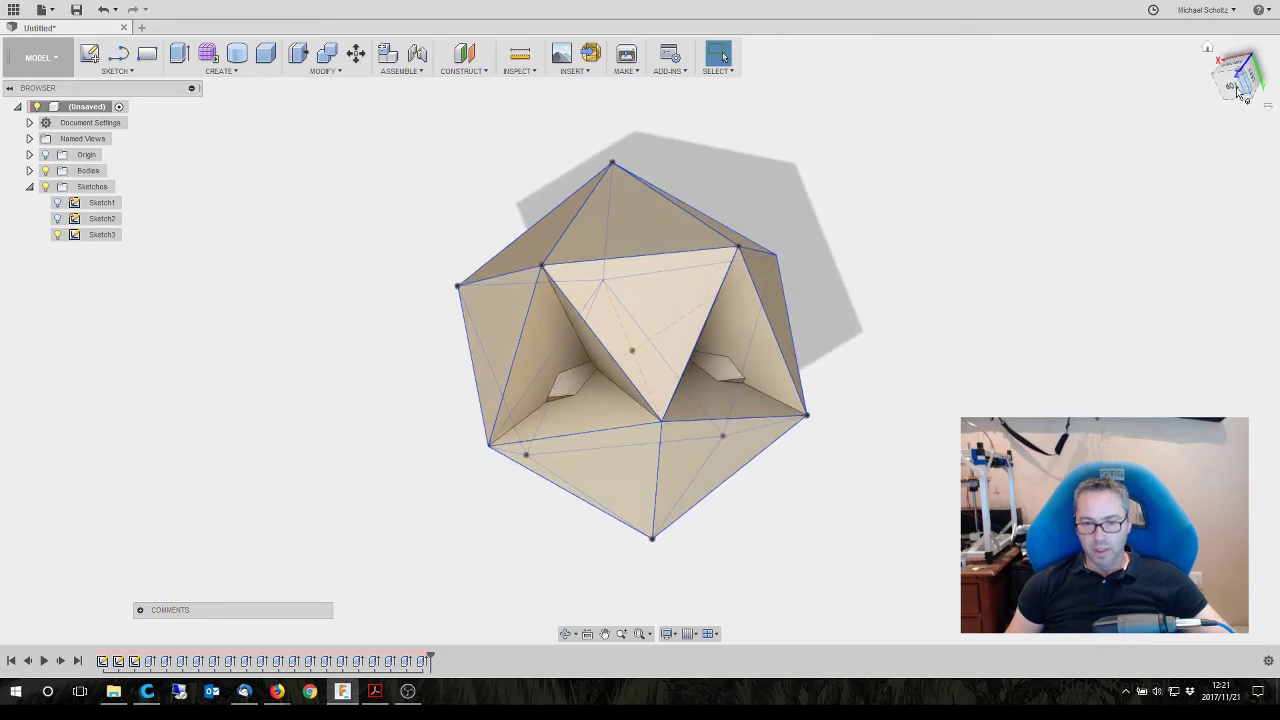
left_click(729, 356)
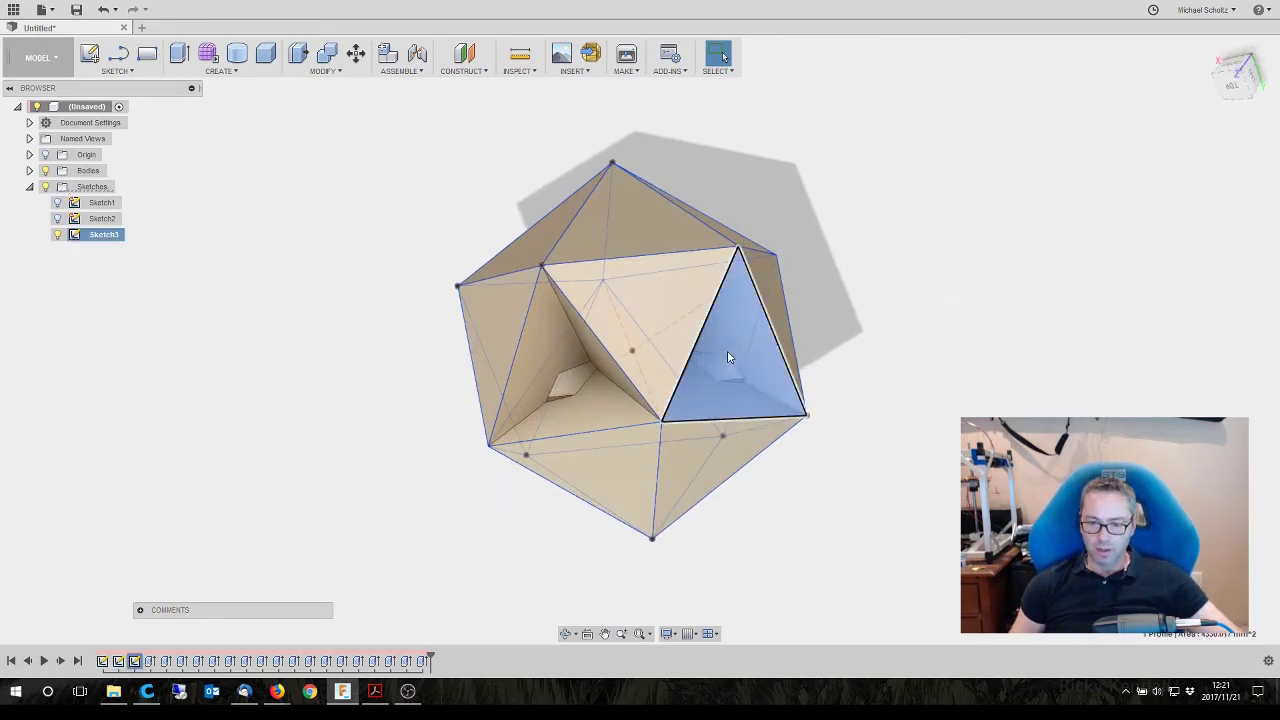
right_click(731, 355)
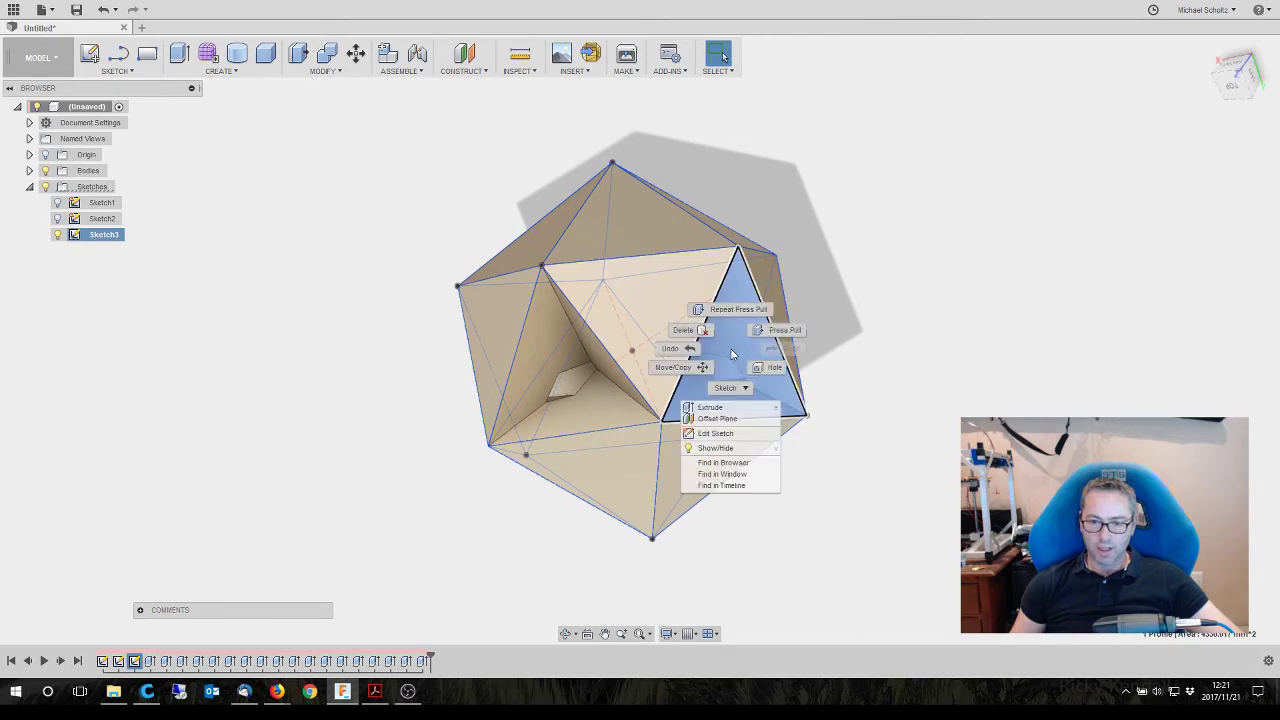
left_click(783, 331)
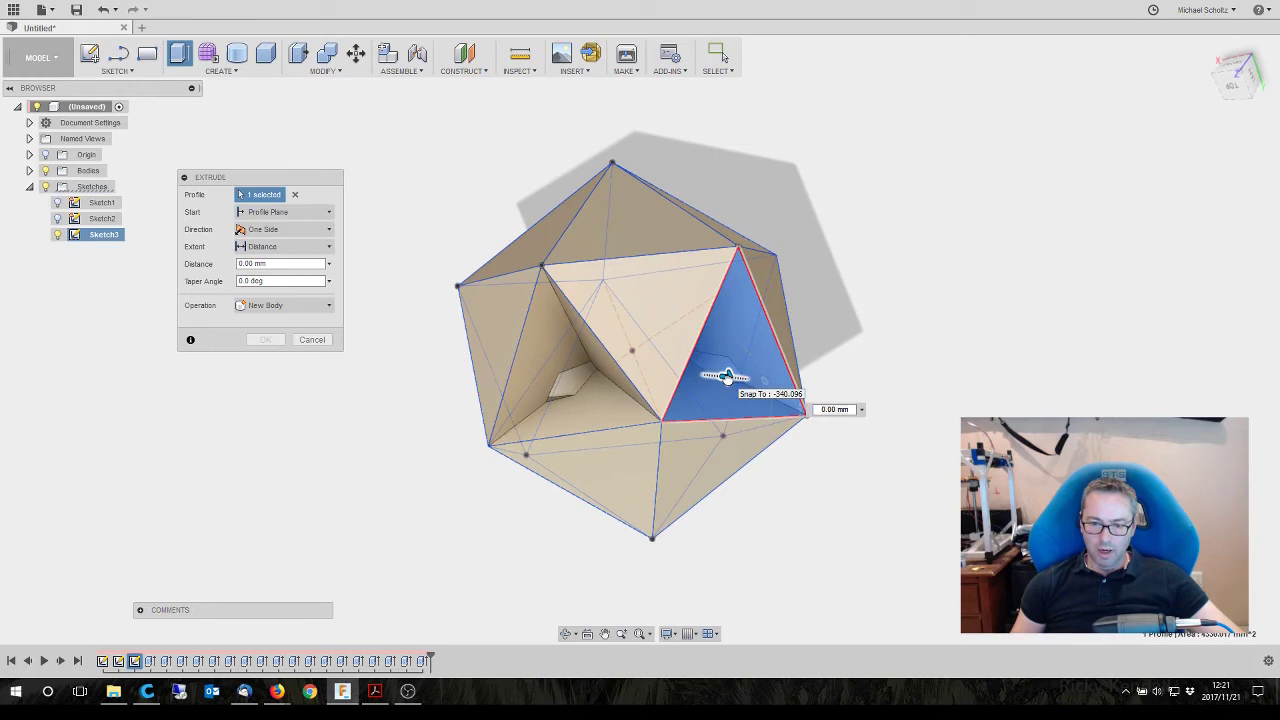
left_click_drag(727, 376, 648, 370)
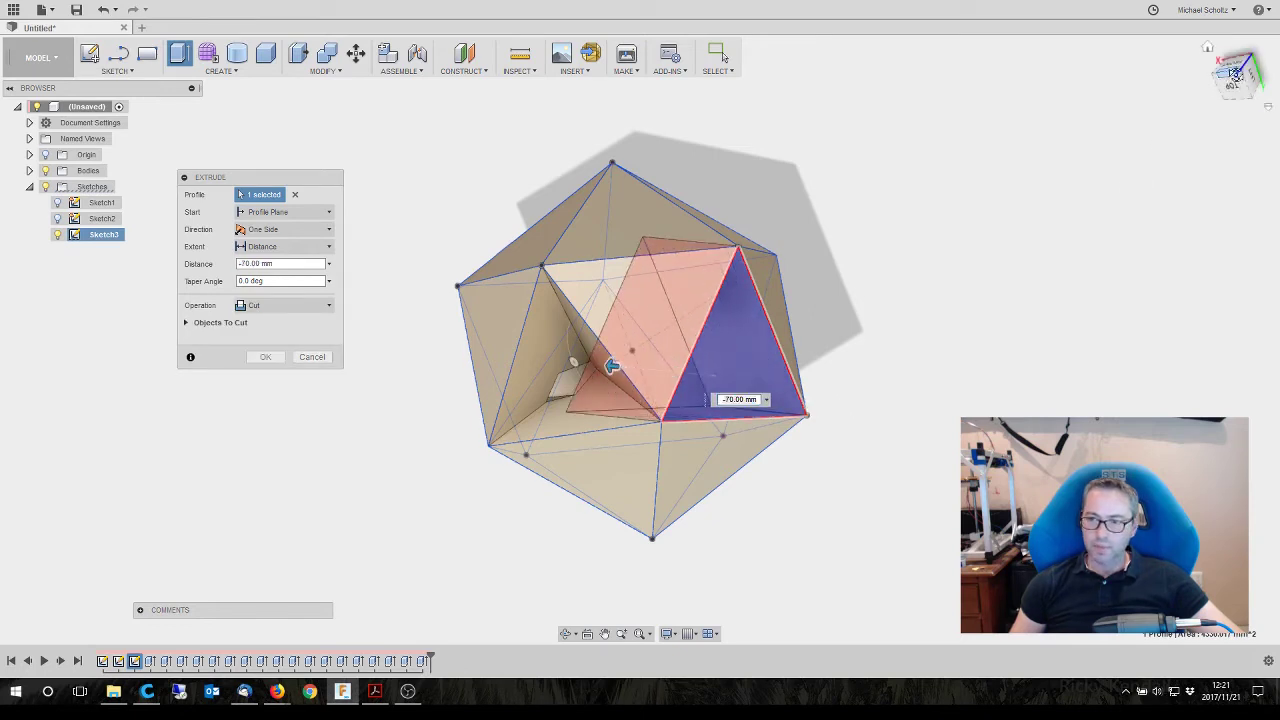
middle_click_drag(632, 350, 640, 340, "shift")
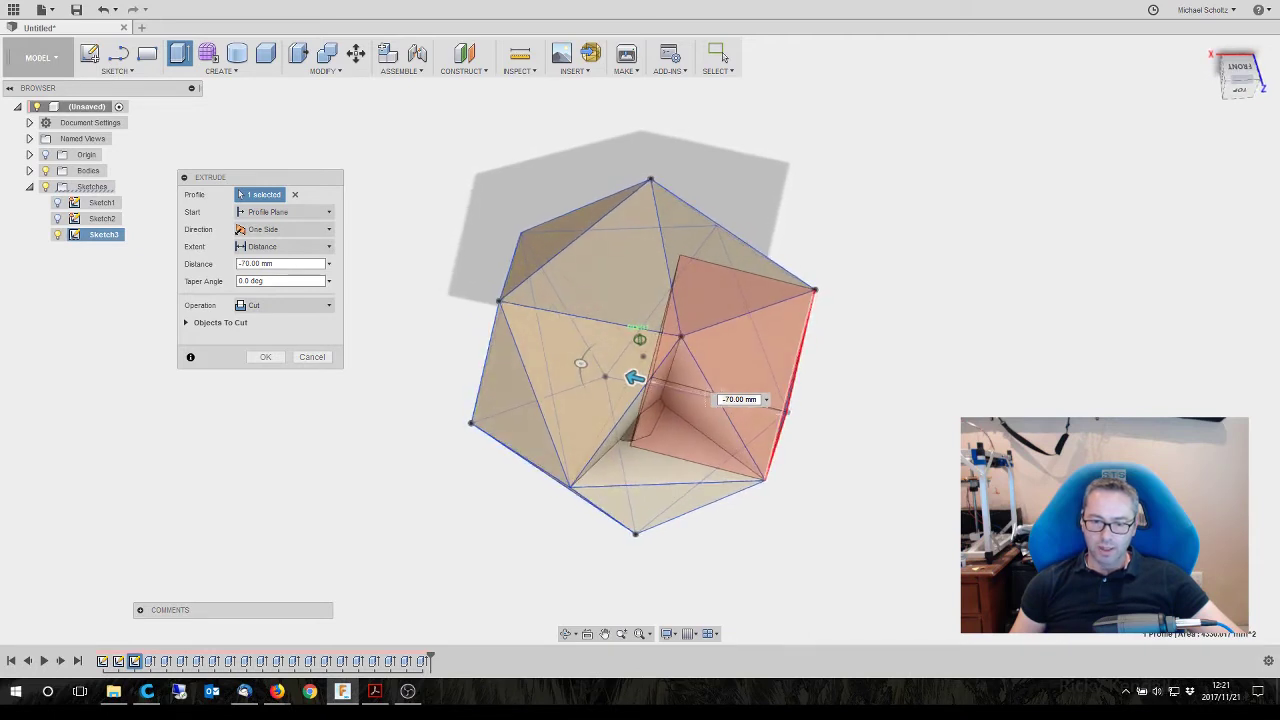
left_click_drag(632, 377, 568, 371)
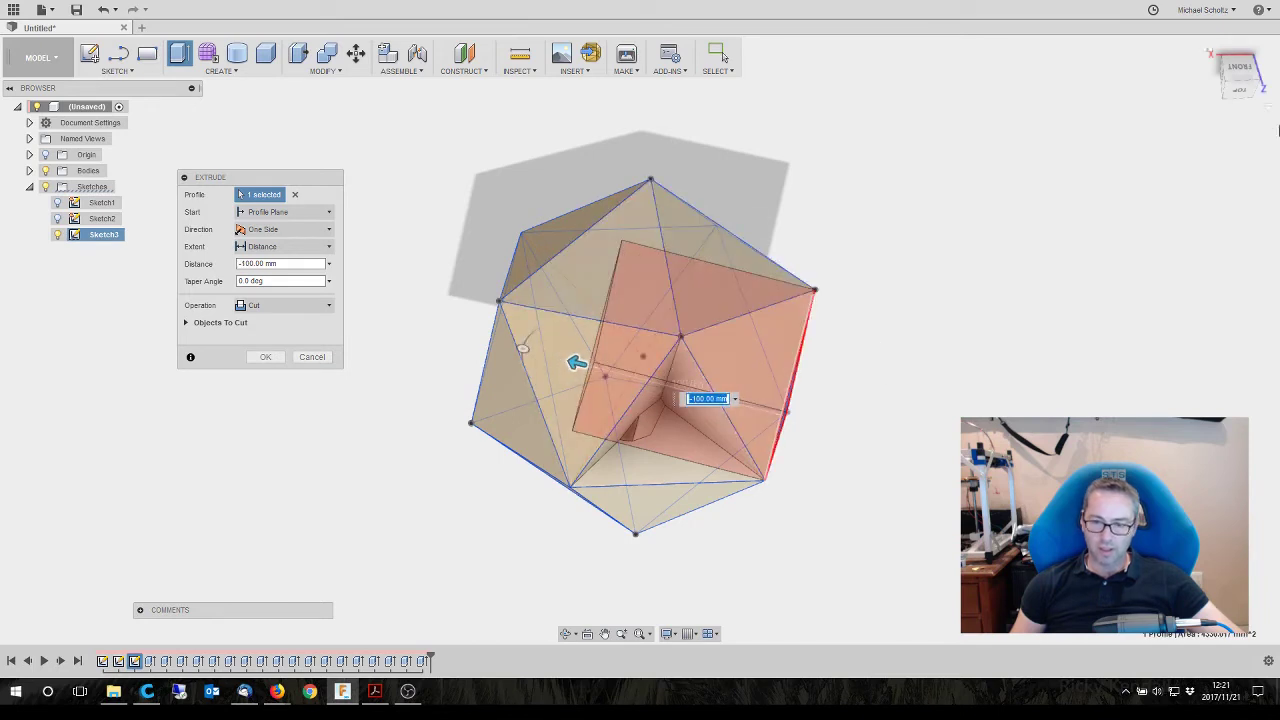
left_click_drag(1224, 80, 1210, 84)
middle_click_drag(600, 345, 571, 340, "shift")
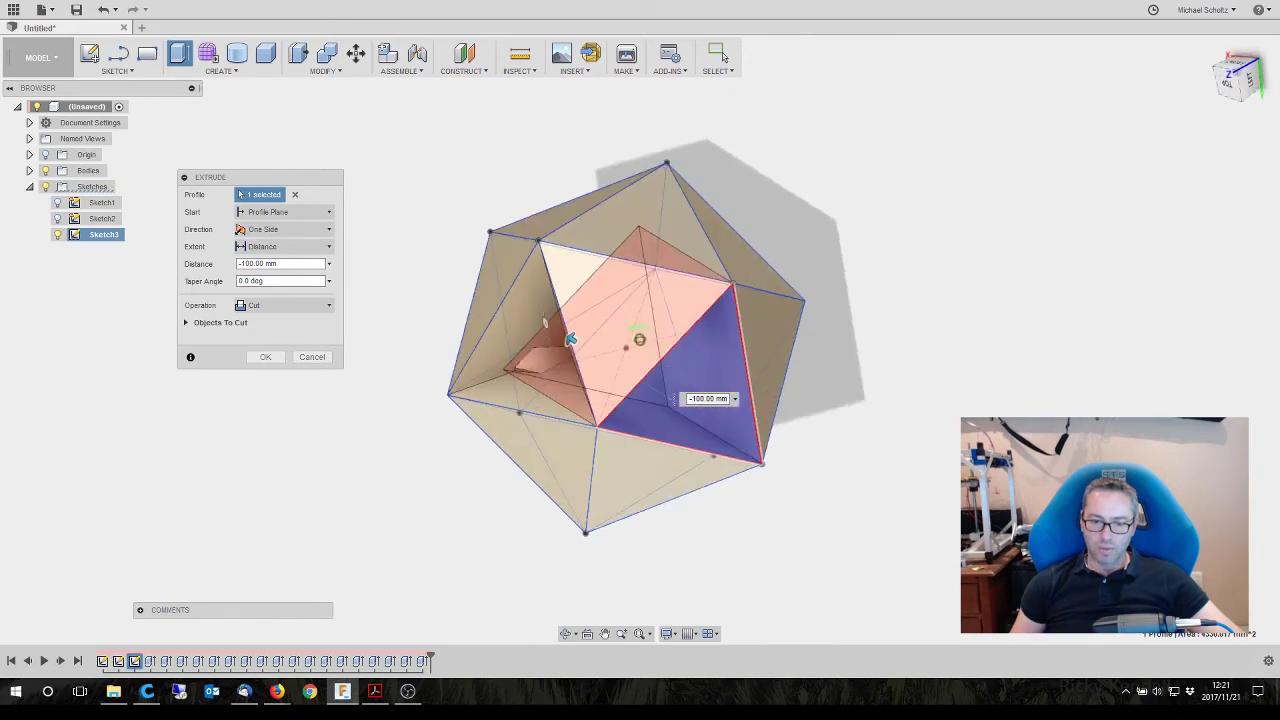
left_click(295, 307)
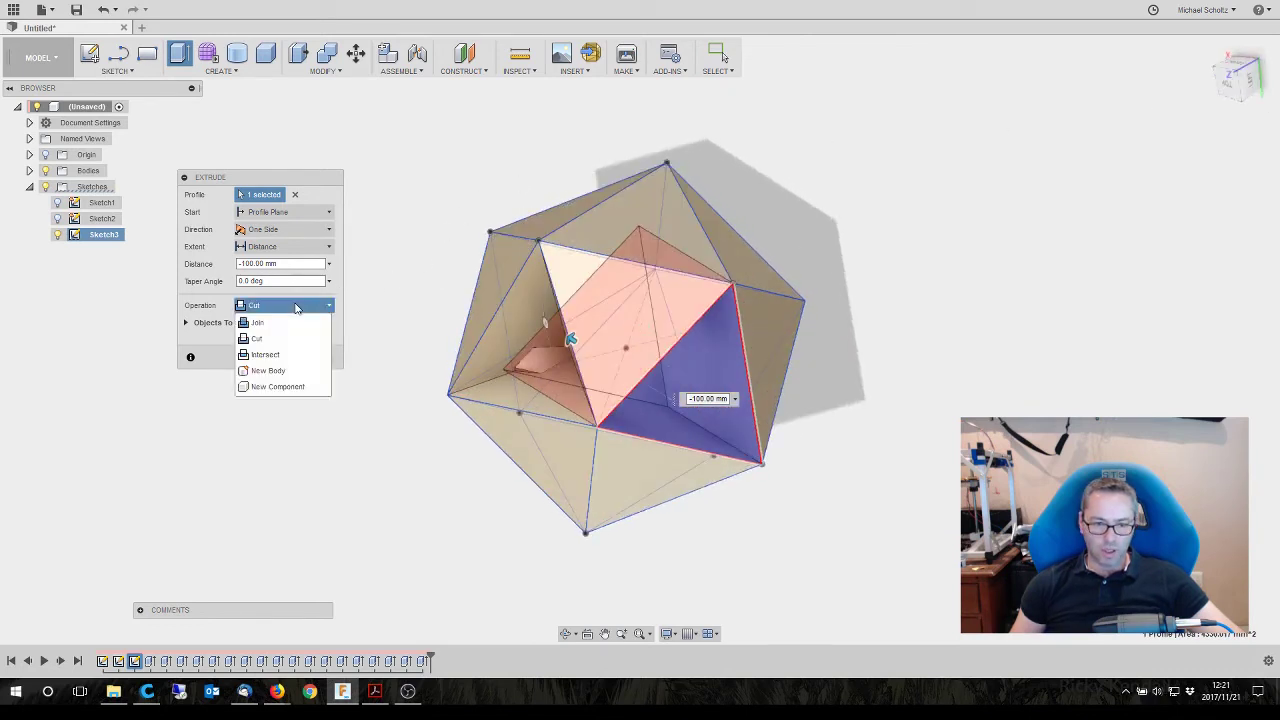
left_click(280, 324)
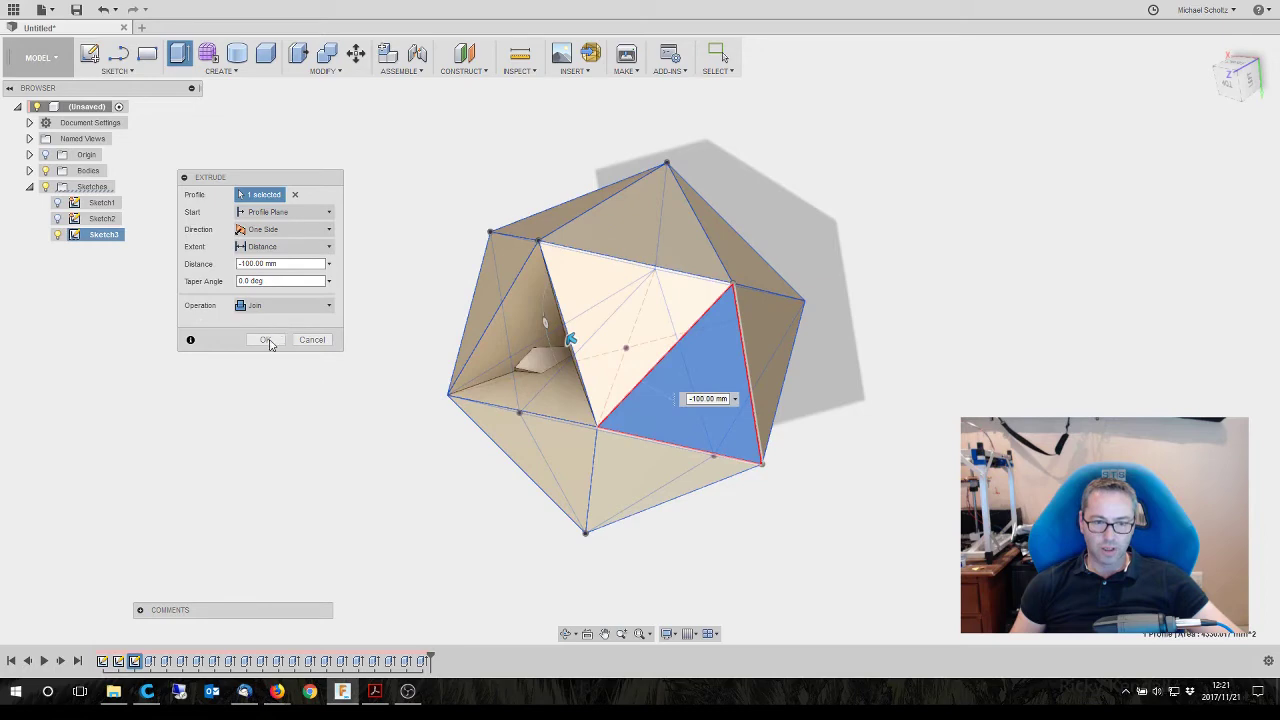
left_click(267, 340)
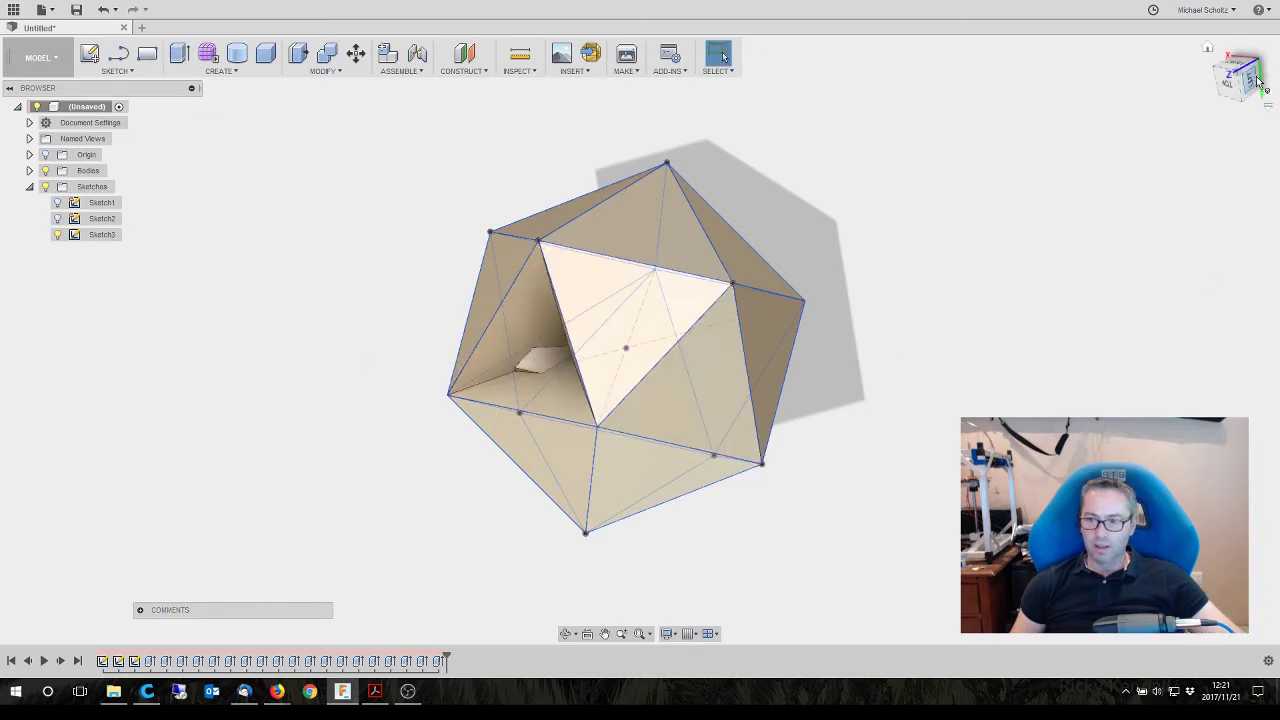
Extrude the last open triangular profile 80 mm inward and join it to complete the solid icosahedron
mouse_move(1258, 82)
left_mouse_down()
mouse_move(1279, 76)
mouse_move(1279, 44)
left_mouse_up()
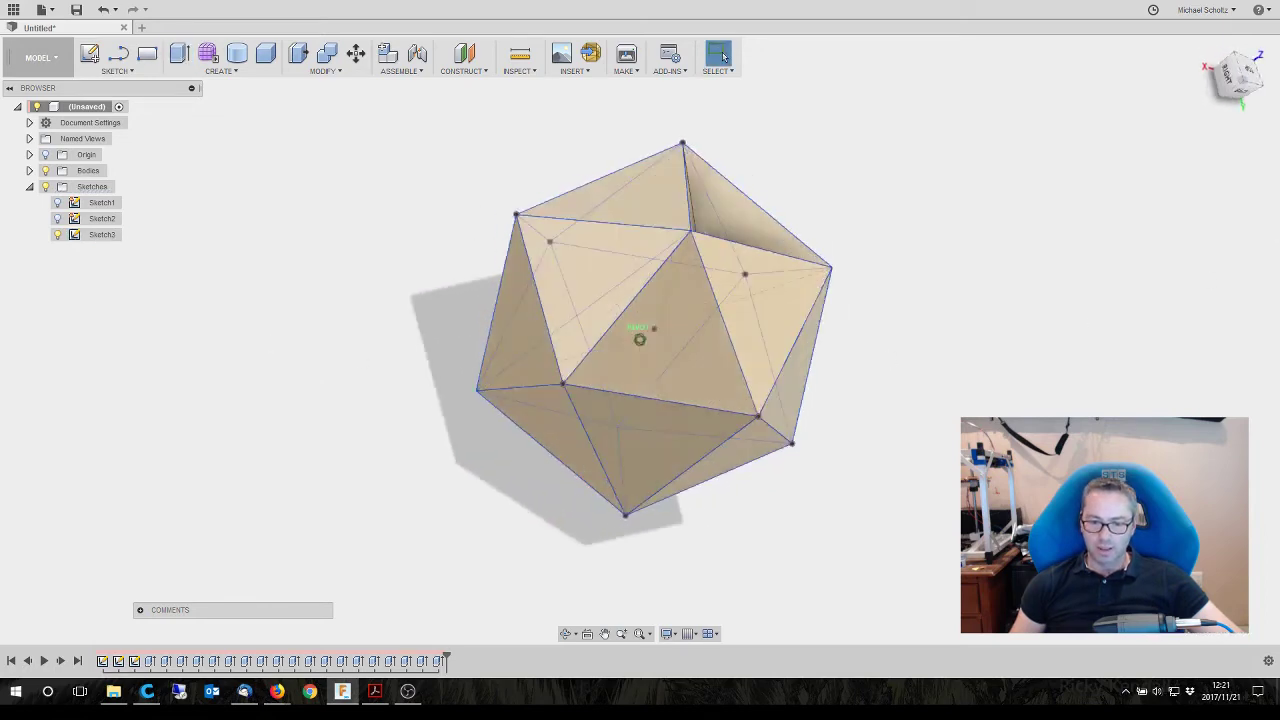
mouse_move(640, 340)
middle_mouse_down("shift")
mouse_move(550, 390)
mouse_move(500, 480)
mouse_move(630, 320)
middle_mouse_up("shift")
left_click(600, 275)
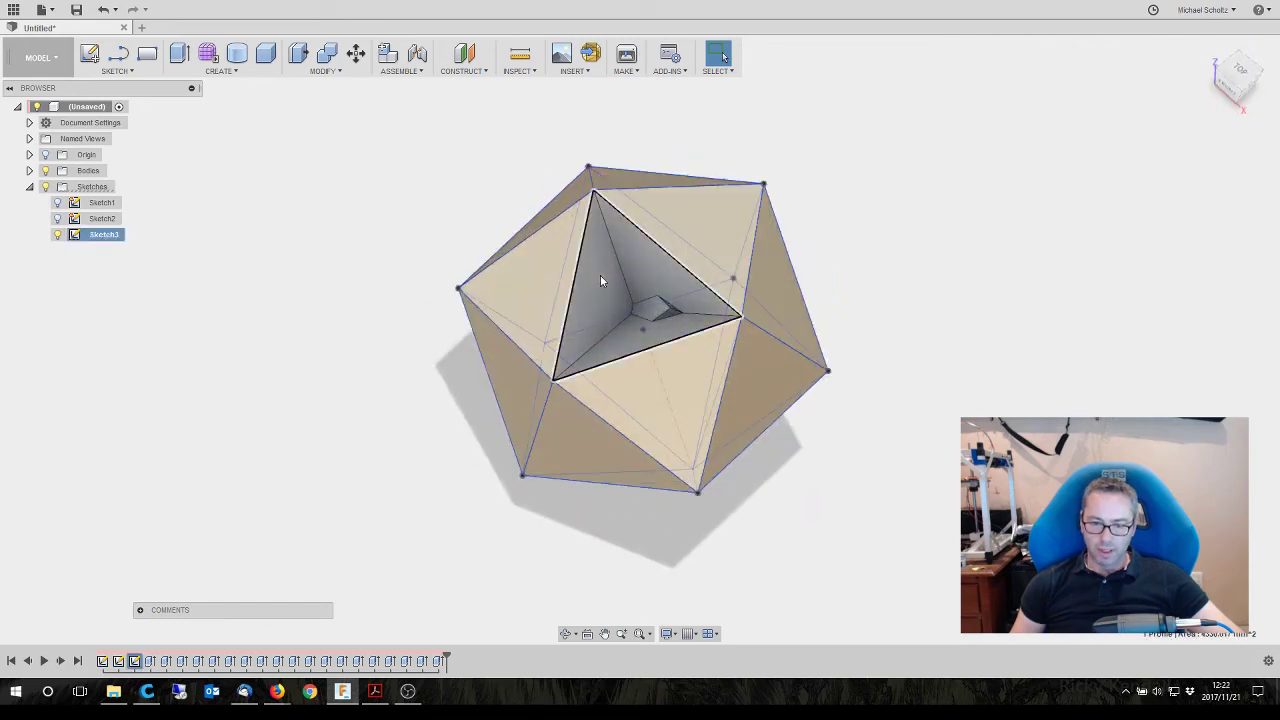
right_click(600, 280)
left_click(640, 245)
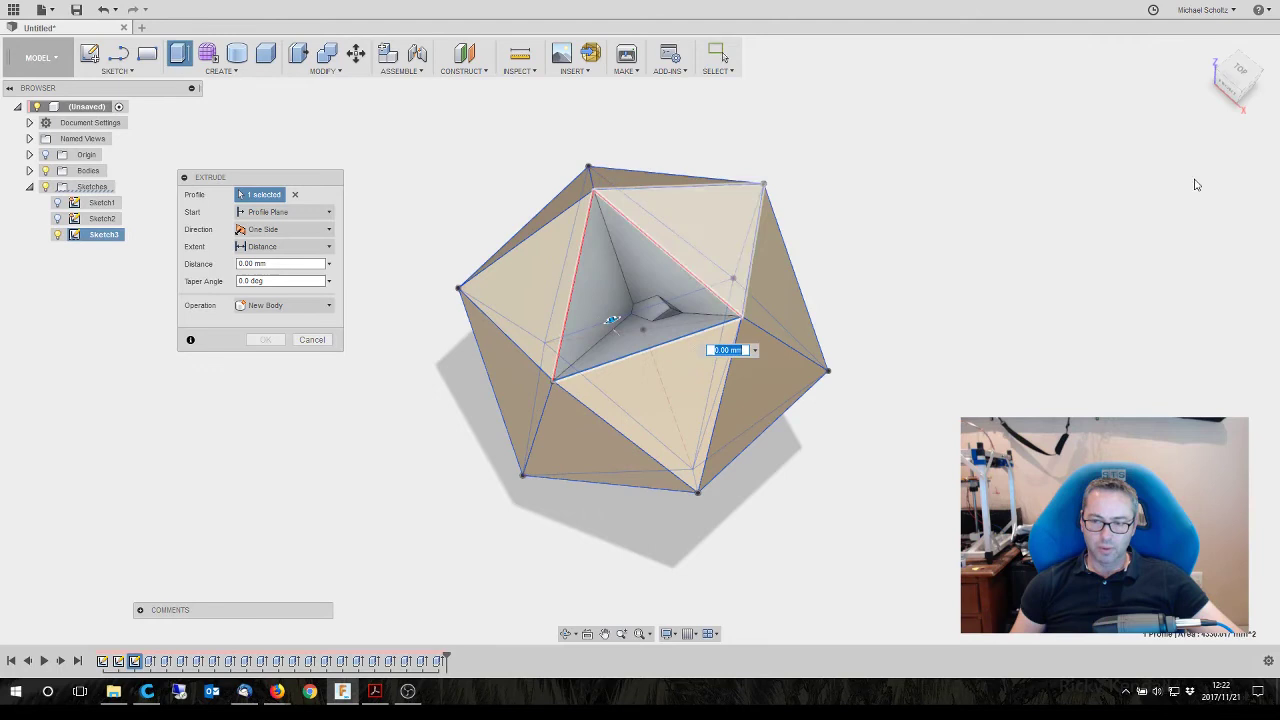
left_click(1255, 85)
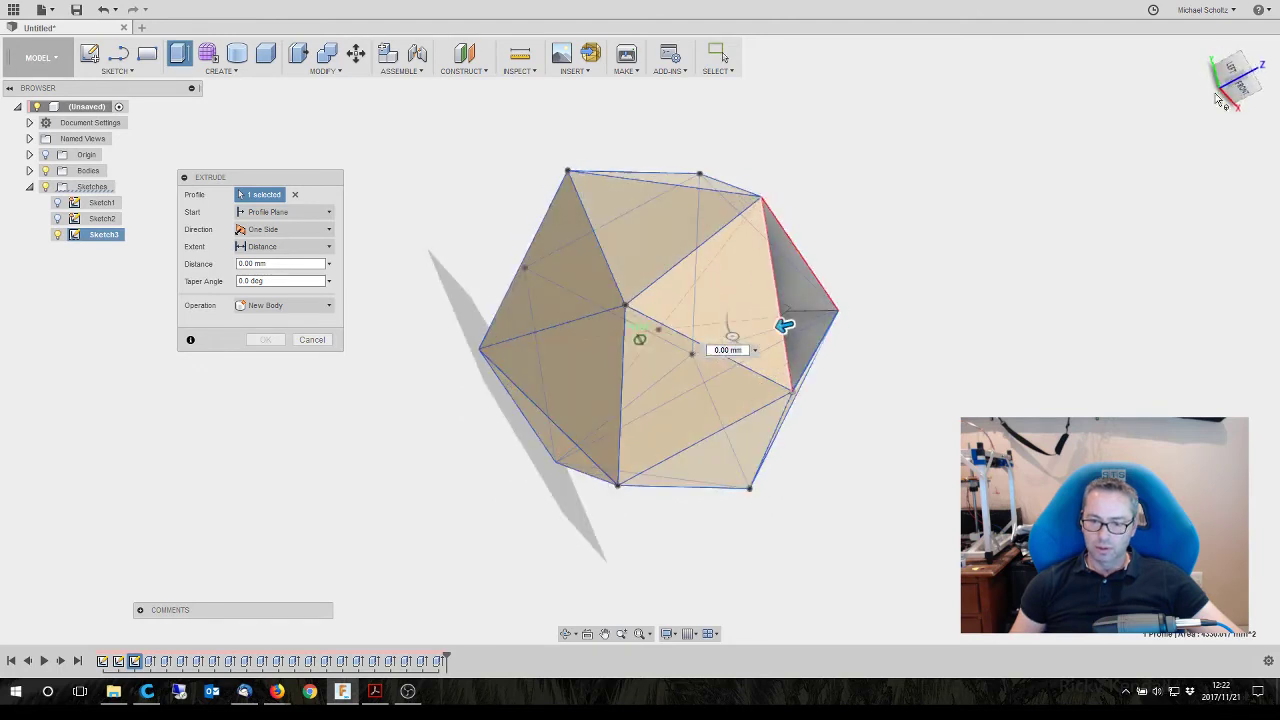
left_click_drag(785, 324, 632, 341)
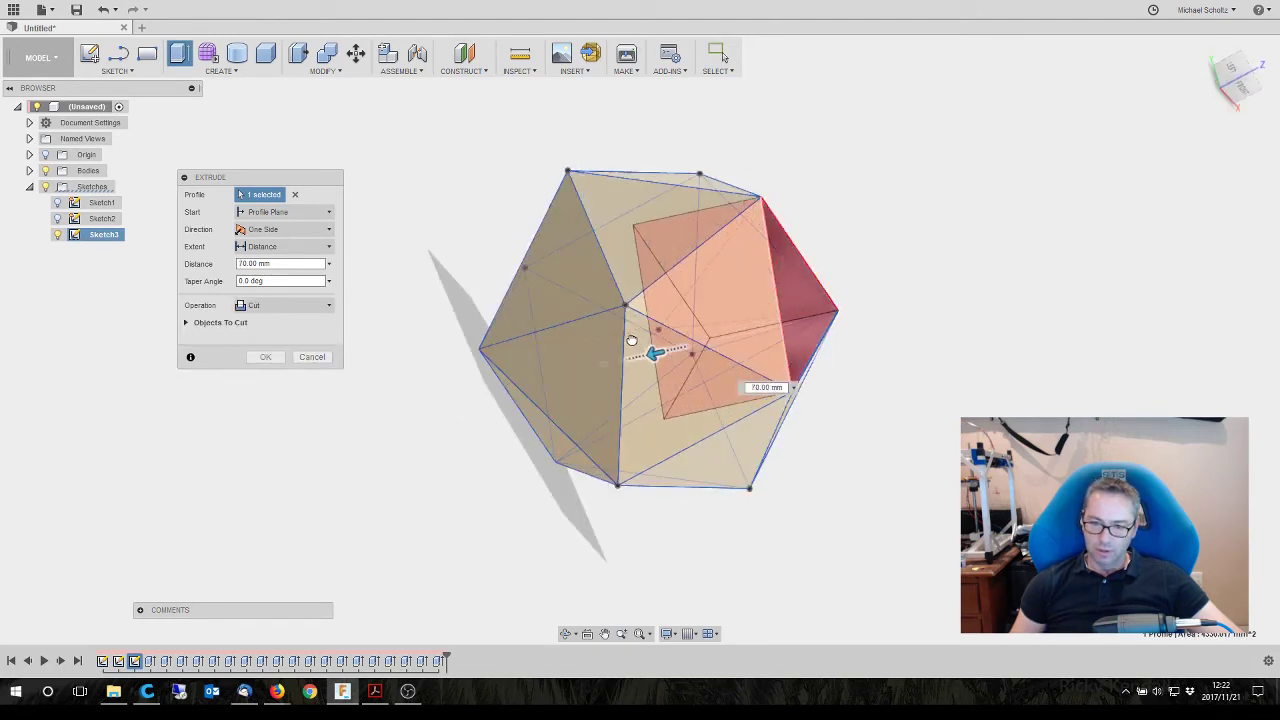
left_click(282, 305)
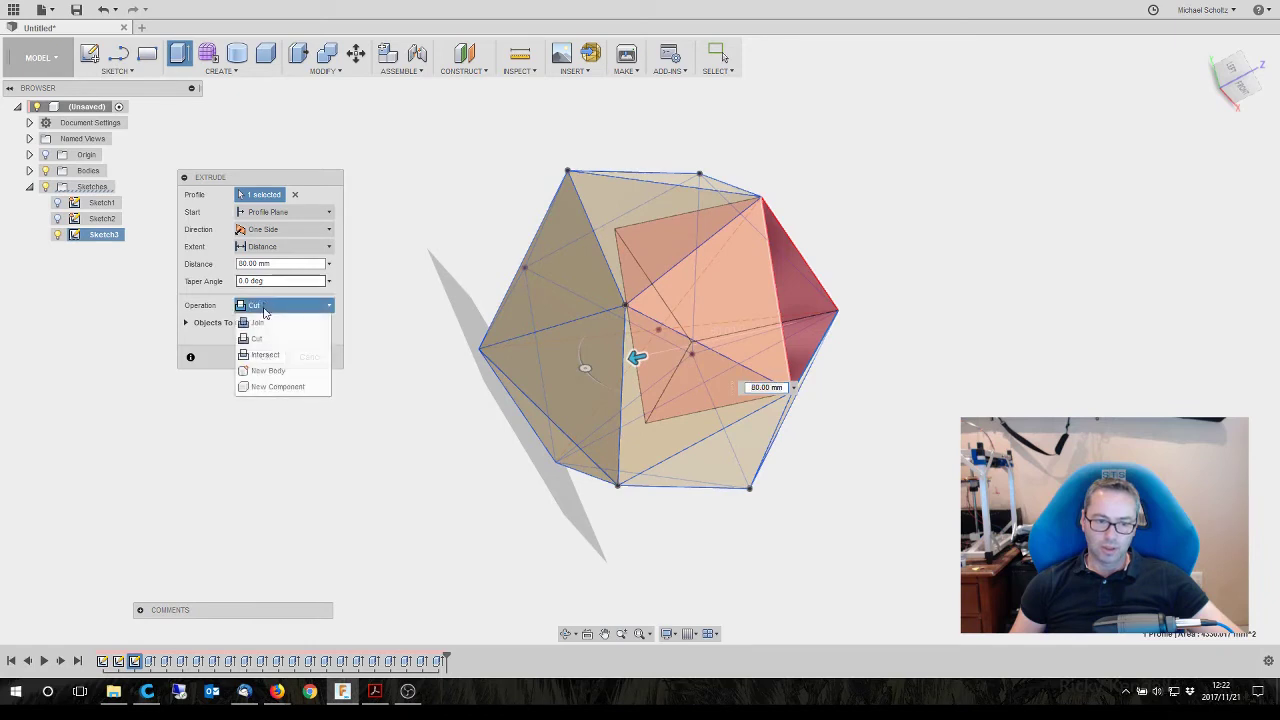
left_click(260, 328)
left_click(266, 355)
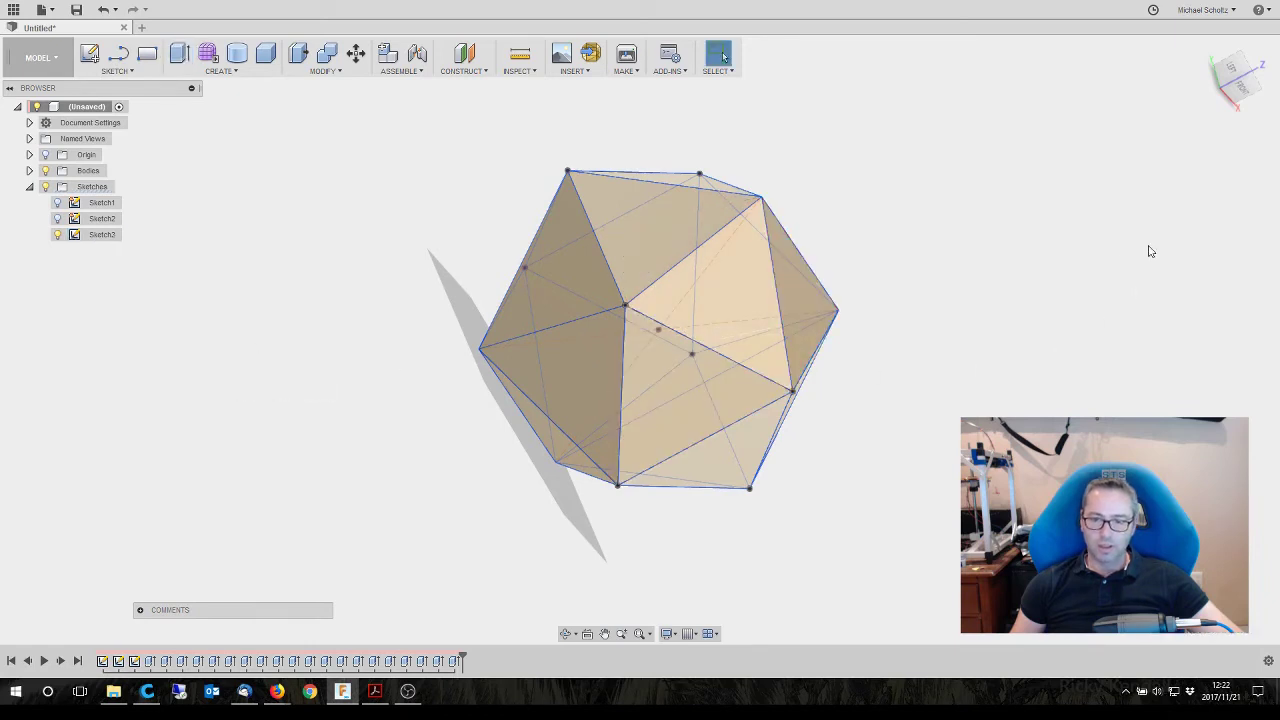
Hide Sketch3 and start a new sketch on the bottom triangular face of the icosahedron
left_click(56, 236)
left_click(57, 235)
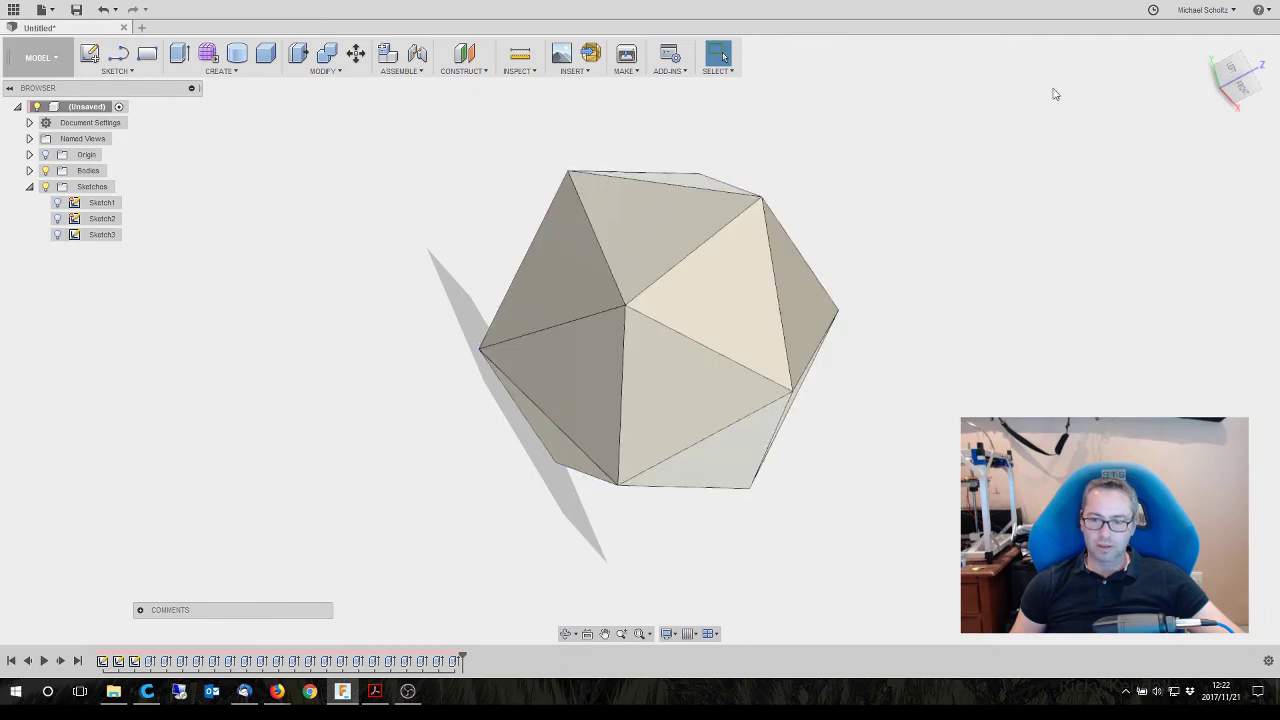
mouse_move(1250, 78)
left_mouse_down()
mouse_move(1080, 70)
mouse_move(1030, 85)
left_mouse_up()
mouse_move(640, 339)
middle_mouse_down("shift")
mouse_move(650, 280)
mouse_move(710, 310)
mouse_move(660, 360)
mouse_move(600, 330)
mouse_move(690, 300)
mouse_move(700, 360)
mouse_move(640, 380)
mouse_move(590, 330)
middle_mouse_up("shift")
left_click_drag(1240, 76, 1256, 101)
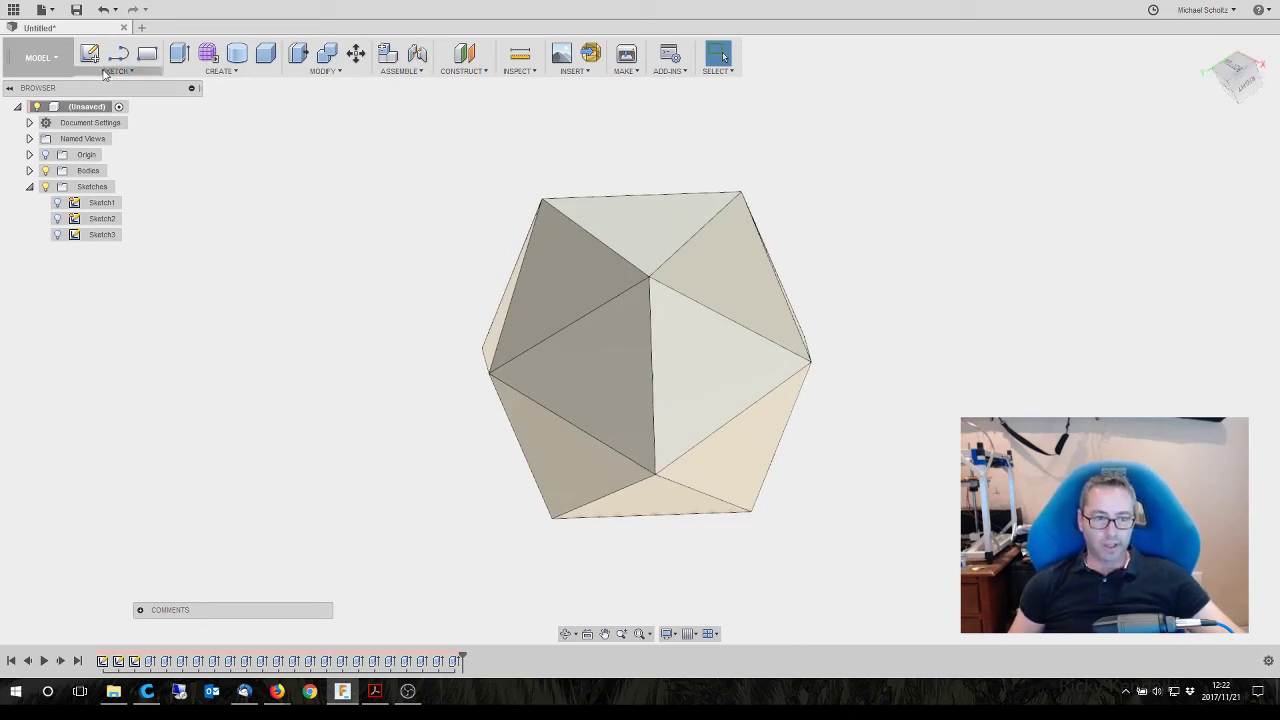
left_click(648, 236)
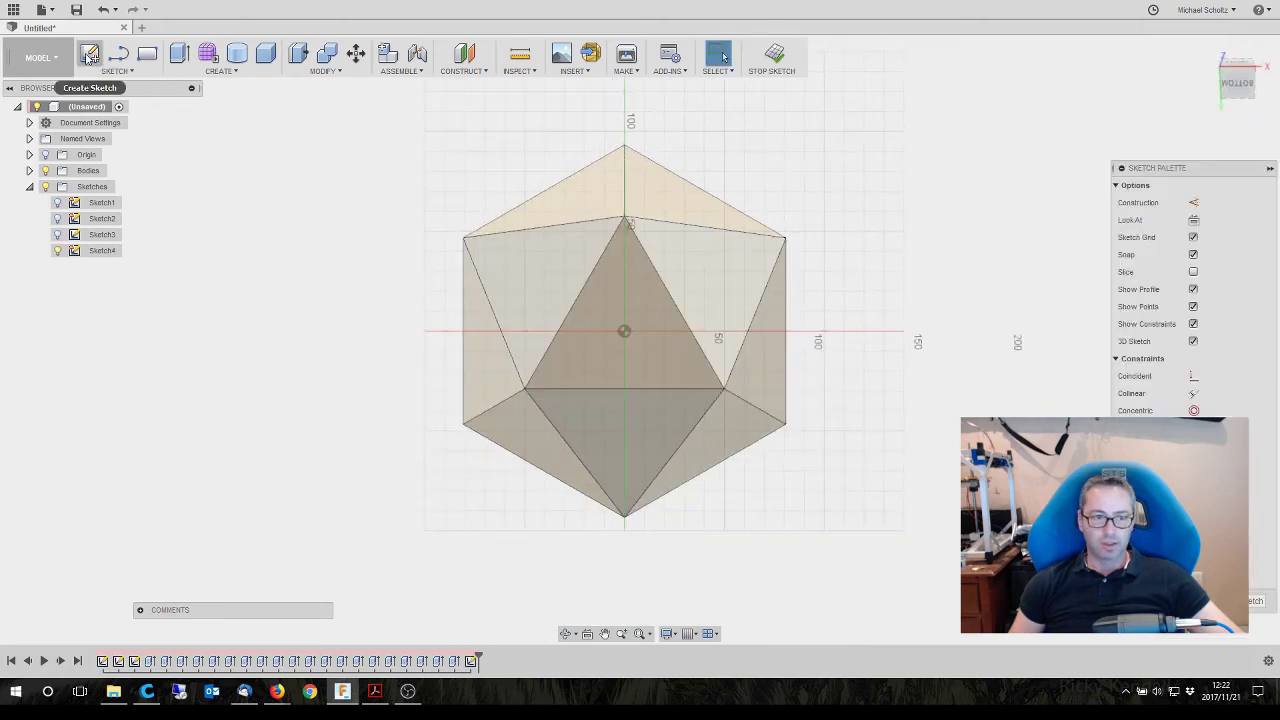
Add the text "1" at 55 mm height, centre it on the triangular face, and finish the sketch
left_click(104, 72)
left_click(99, 254)
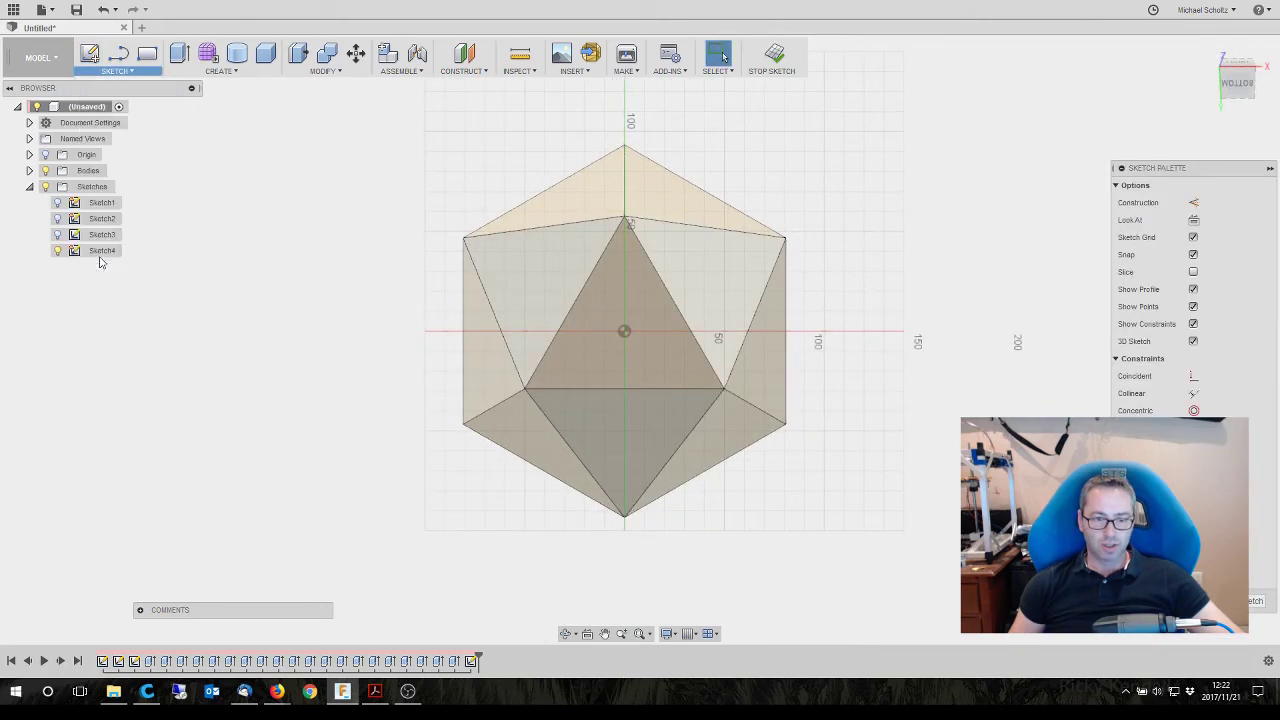
left_click(622, 352)
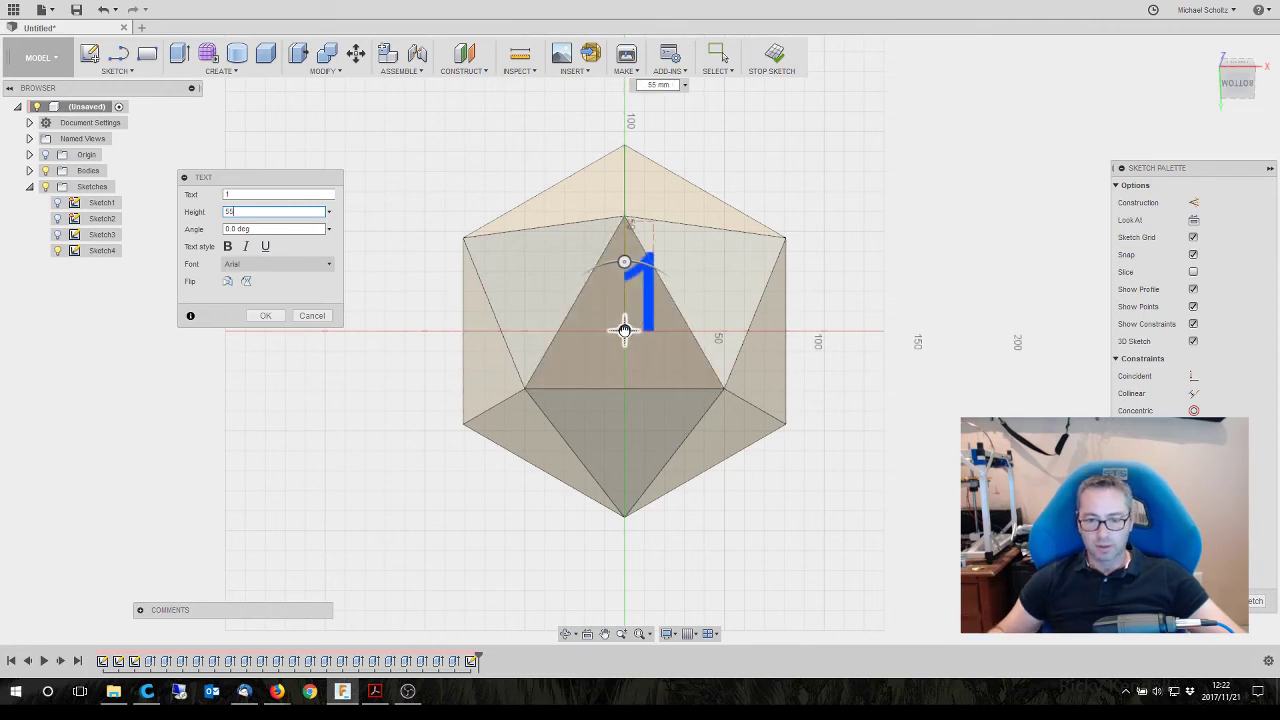
left_click_drag(623, 331, 598, 363)
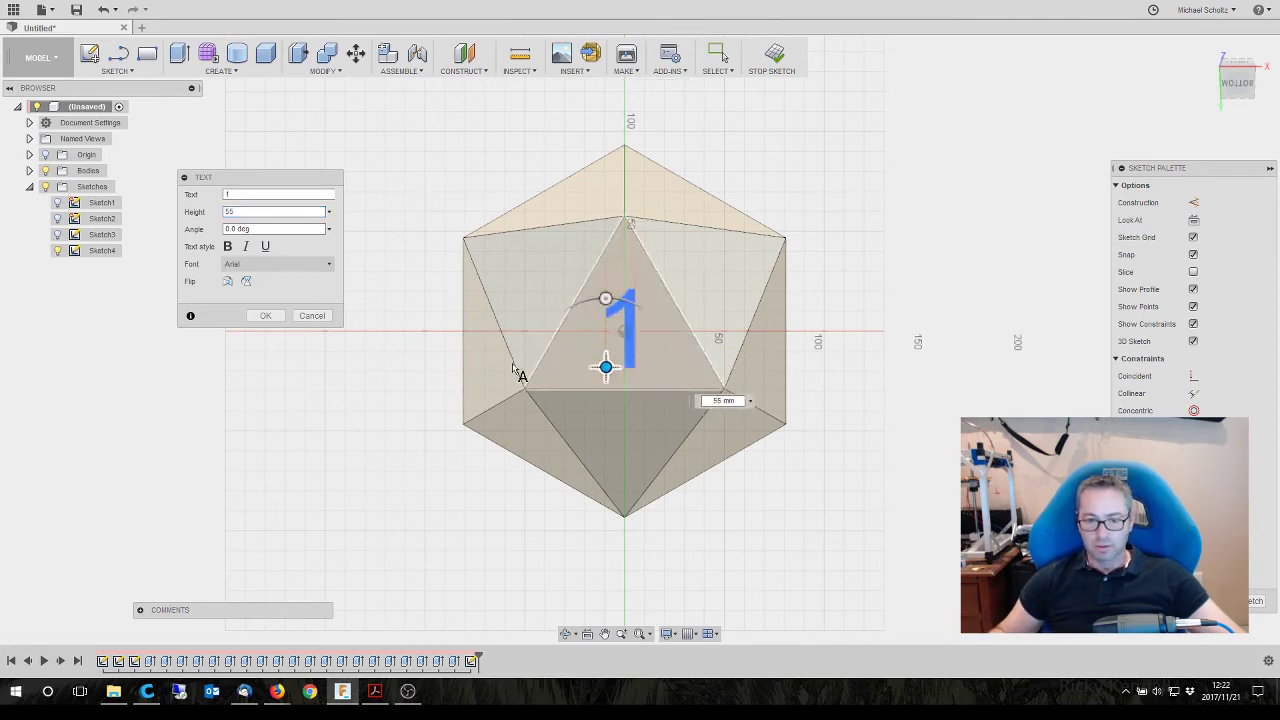
left_click(265, 315)
left_click(1240, 601)
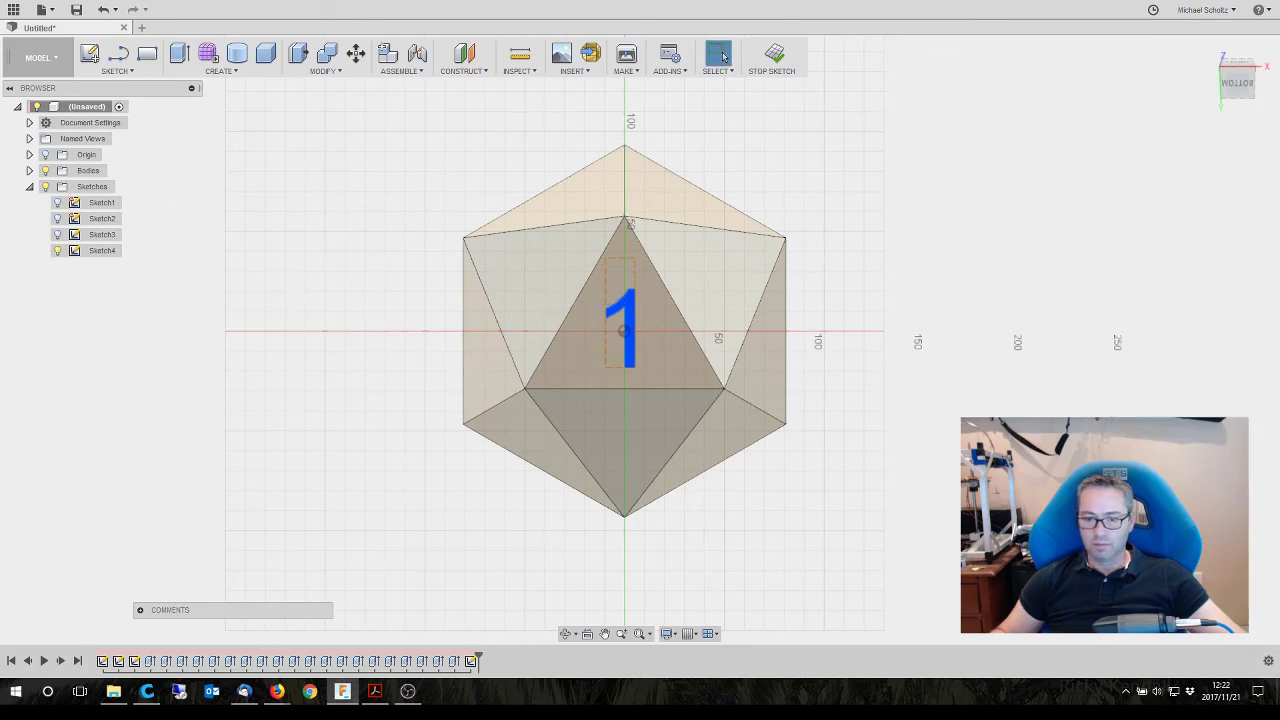
Extrude the numeral 1 by -3 mm as a cut to engrave it into the icosahedron's face
scroll(637, 203, "up", 3)
scroll(637, 215, "up", 3)
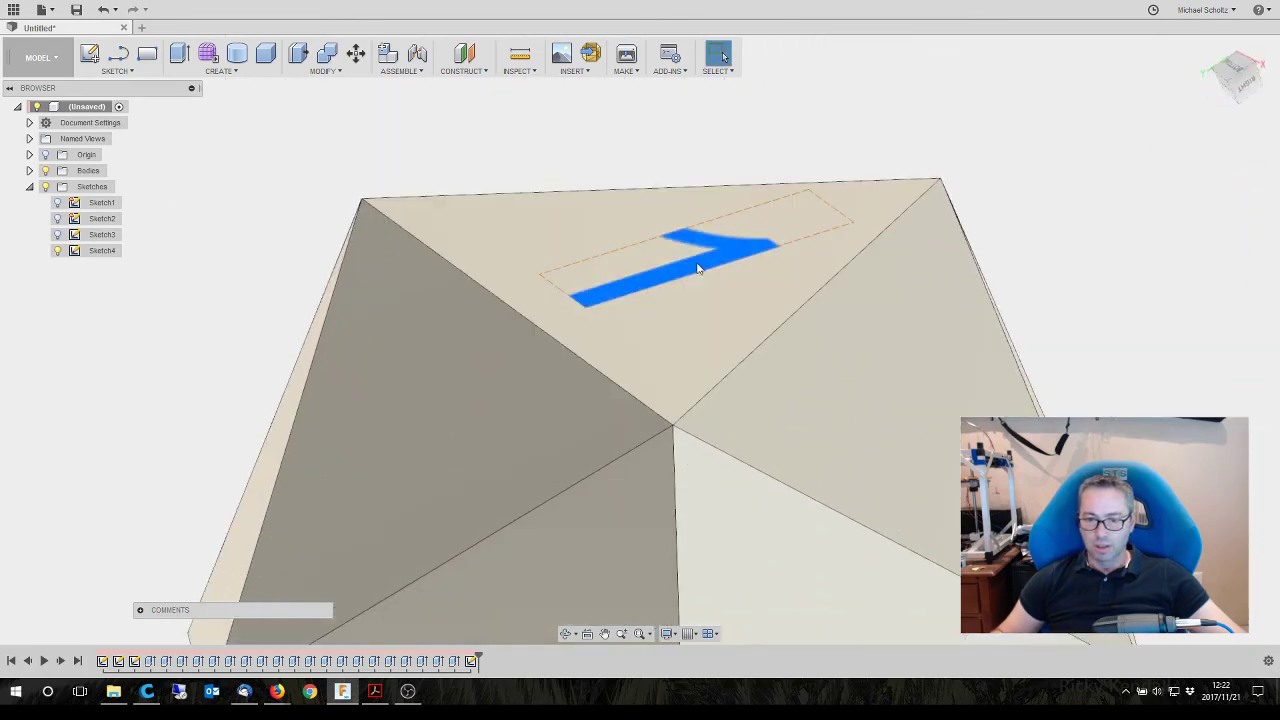
right_click(696, 266)
left_click(737, 255)
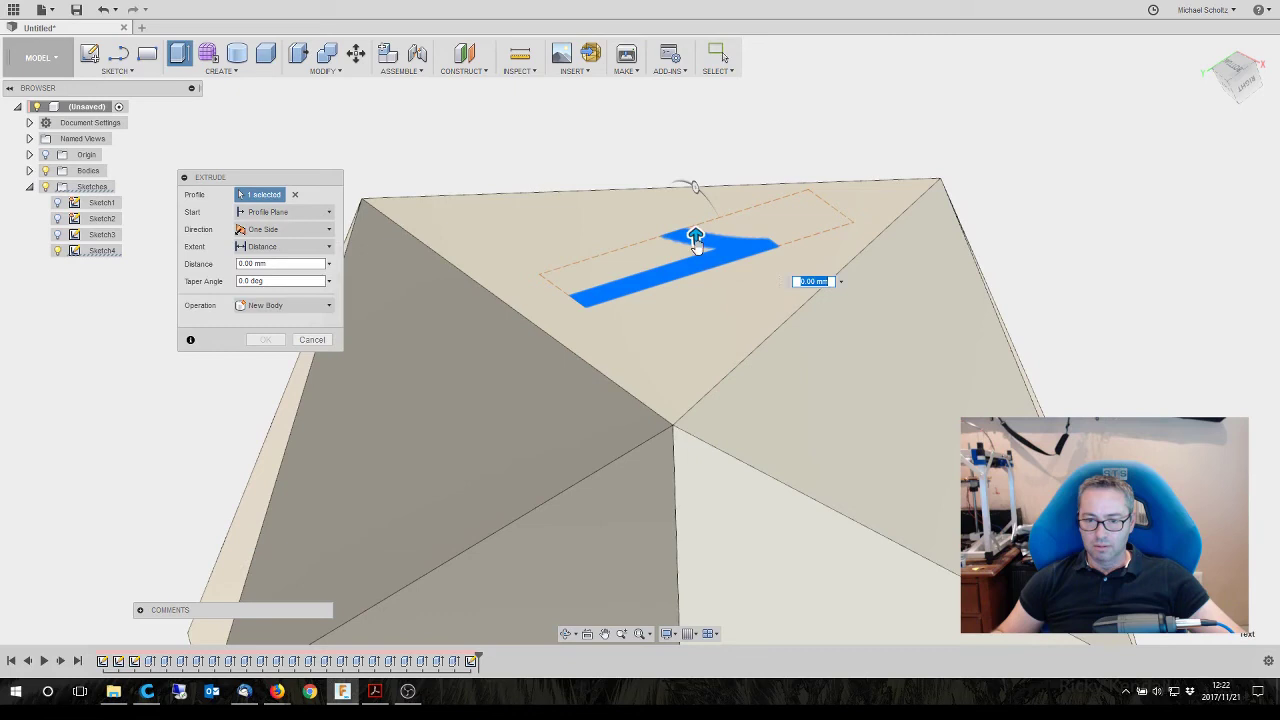
left_click_drag(697, 253, 697, 260)
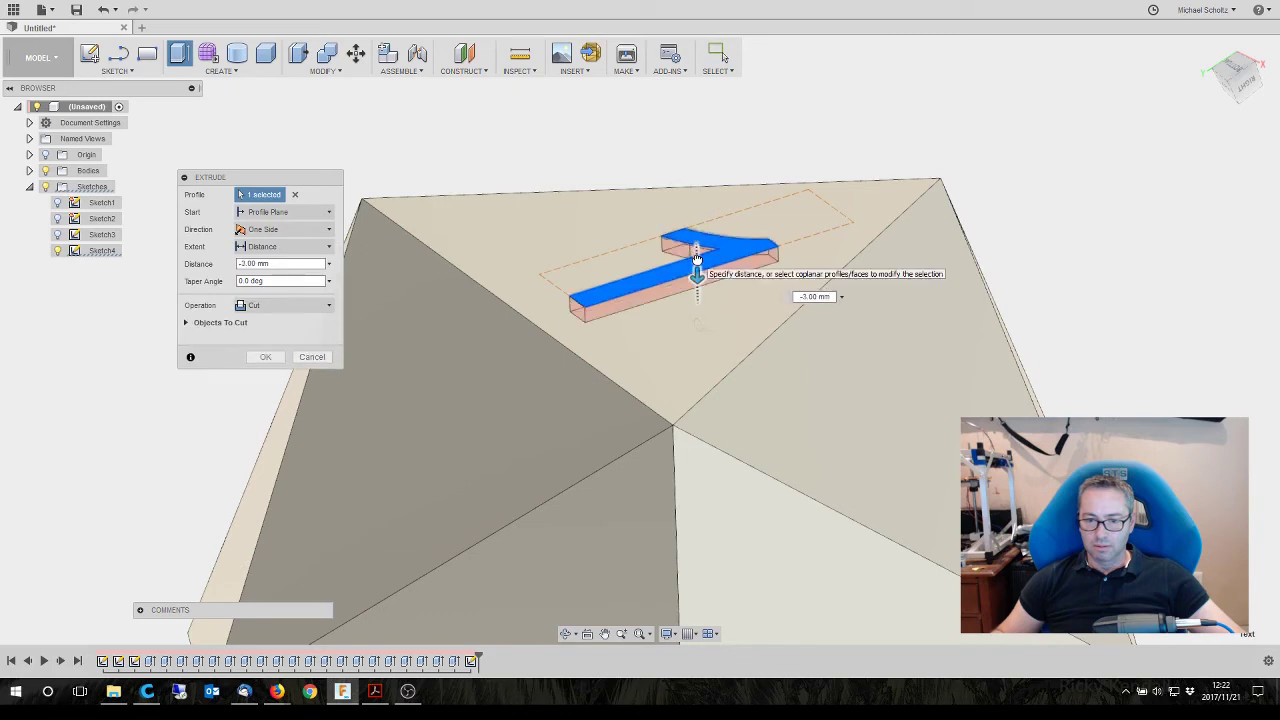
left_click(262, 357)
scroll(809, 291, "down", 6)
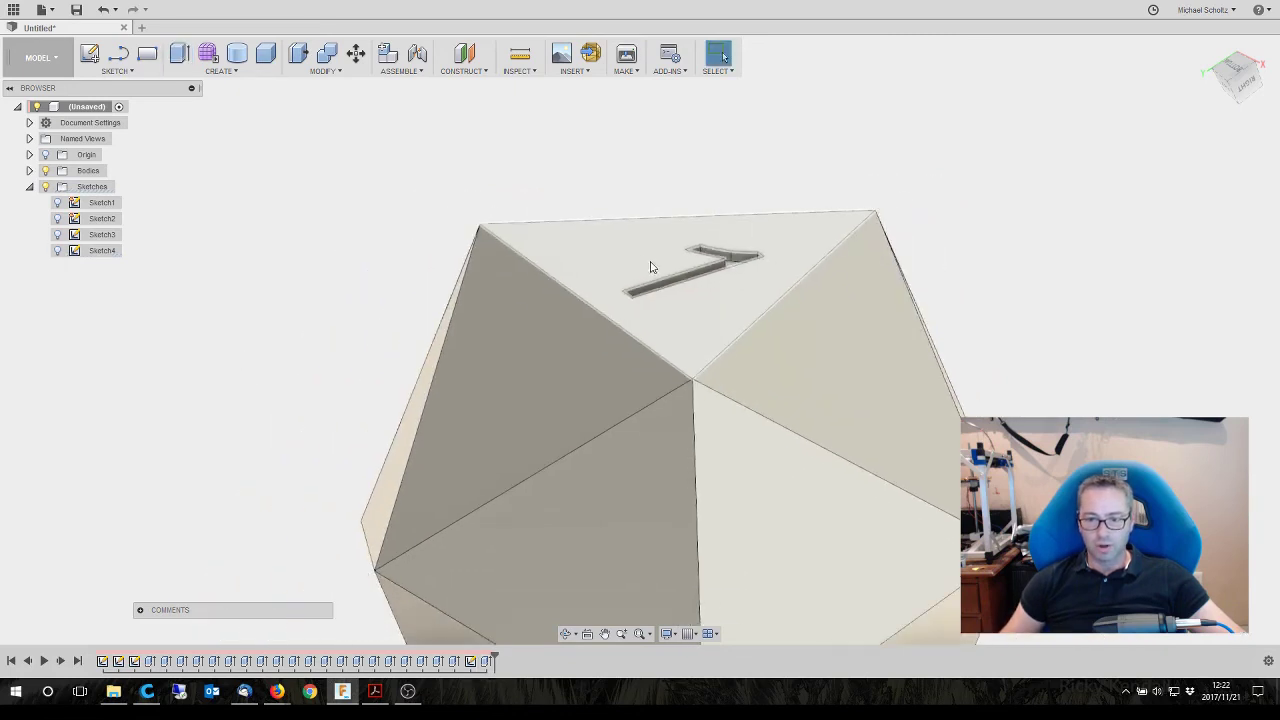
mouse_move(1226, 80)
left_mouse_down()
mouse_move(1230, 120)
mouse_move(1218, 130)
mouse_move(1185, 120)
mouse_move(1215, 82)
mouse_move(1130, 82)
mouse_move(1225, 62)
mouse_move(1158, 64)
left_mouse_up()
middle_click_drag(639, 339, 640, 339, "shift")
left_click(1210, 51)
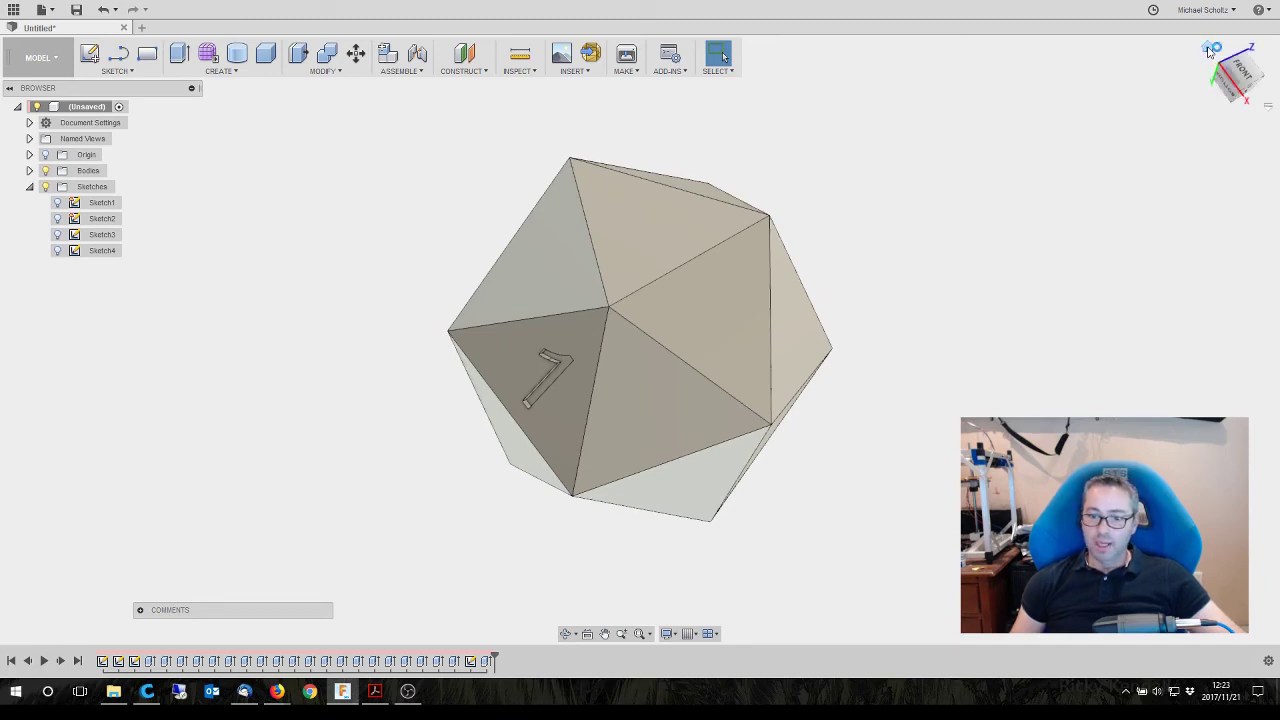
left_click(1209, 50)
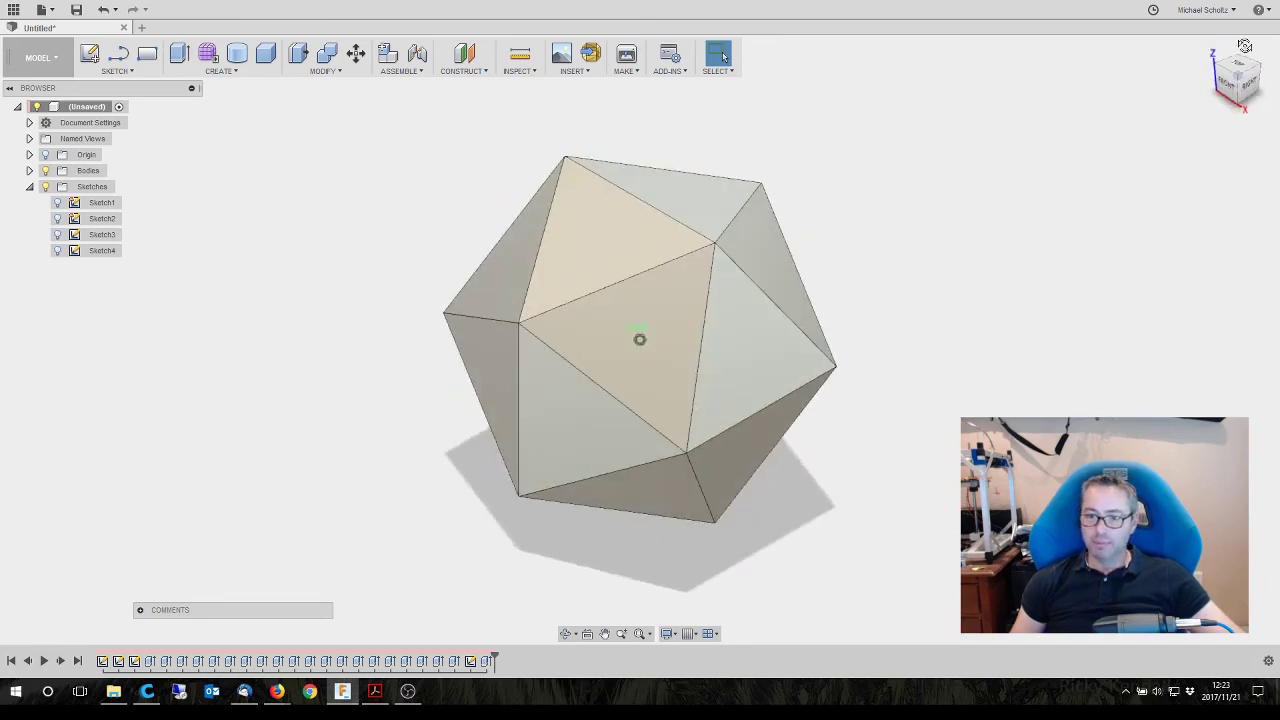
left_click_drag(1245, 46, 1246, 6)
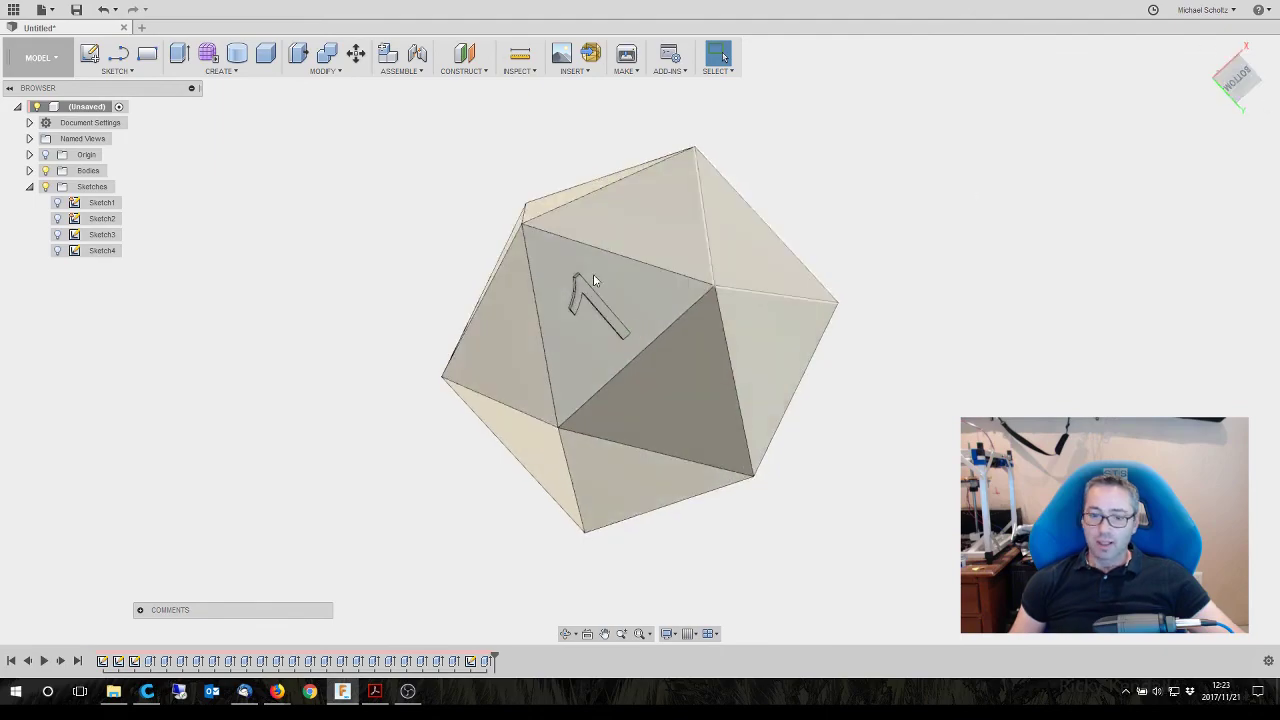